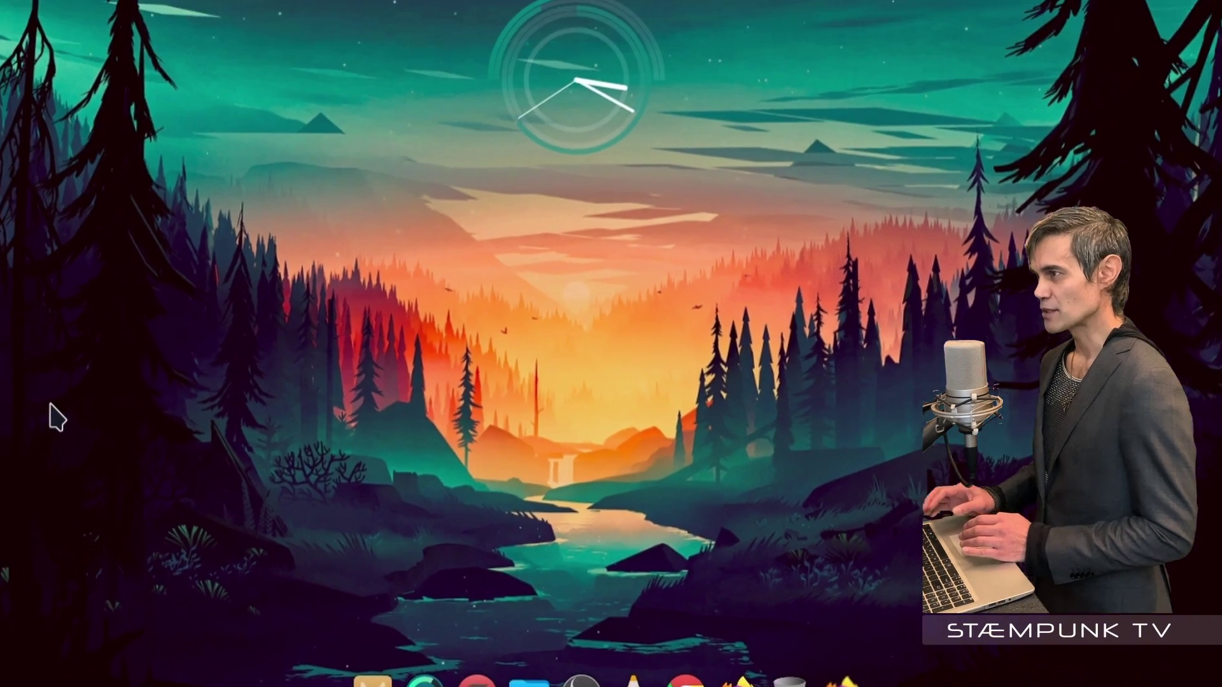
# Run neofetch in a terminal to confirm the desktop is Xfce 4.16, then close it.
pyautogui.hotkey('ctrl', 'alt', 't')
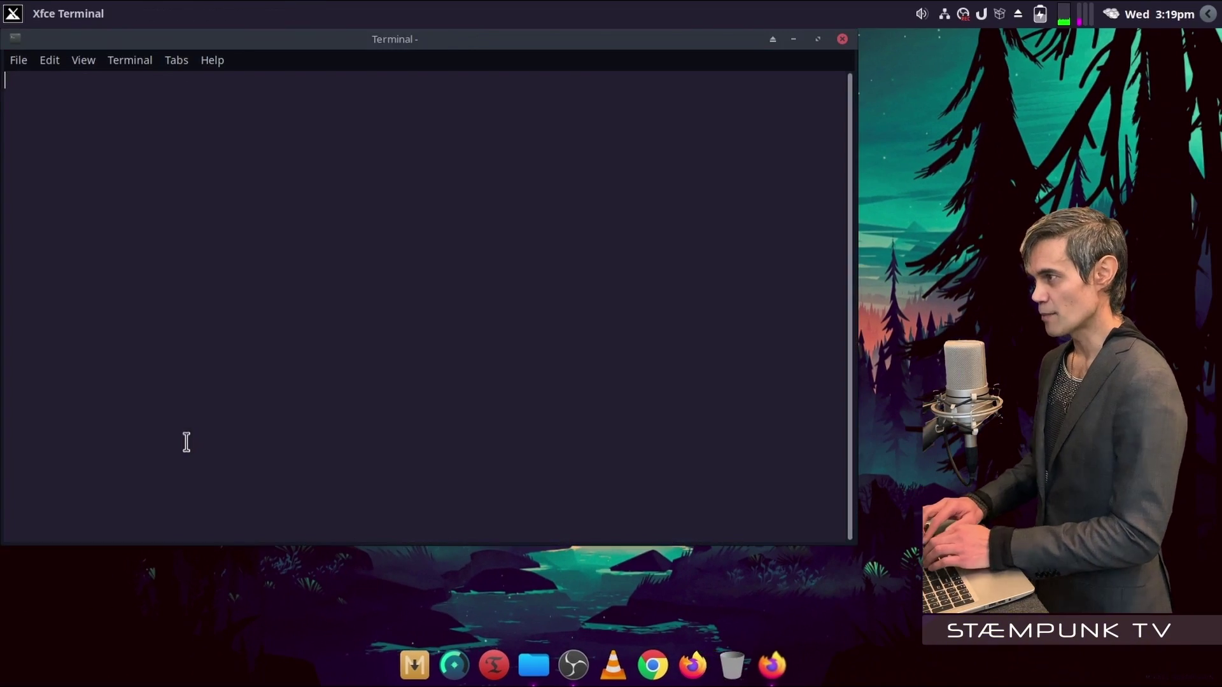
pyautogui.write('neofetch')
pyautogui.press('Return')
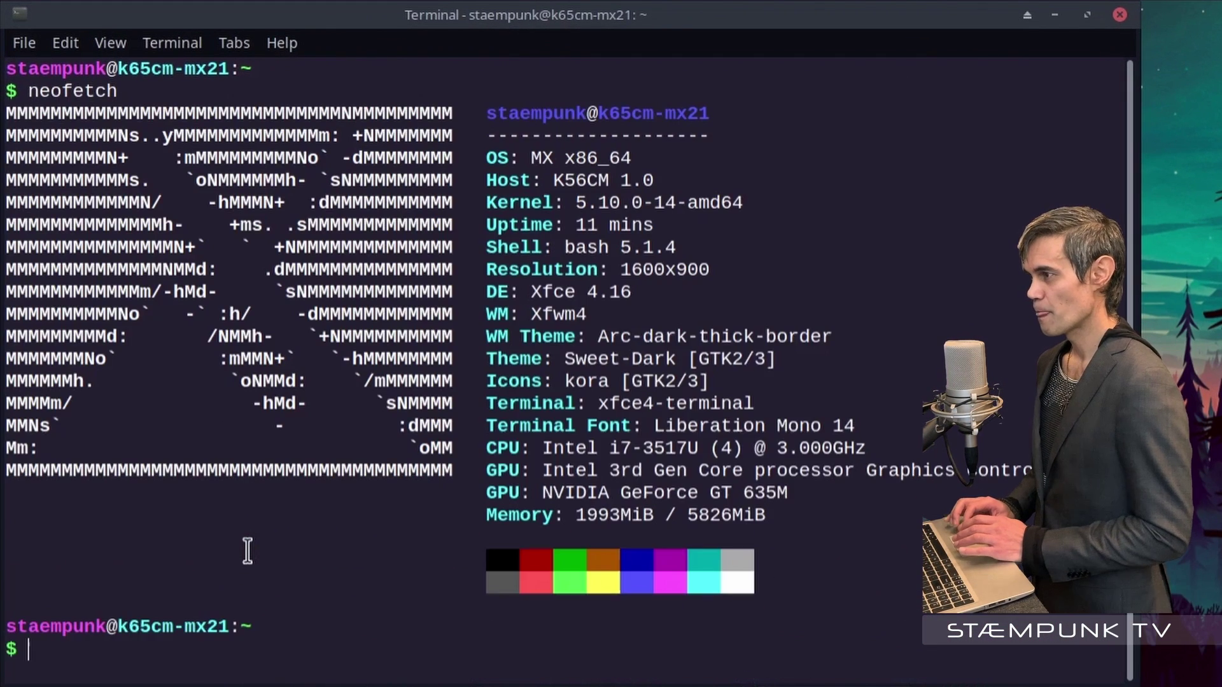
pyautogui.moveTo(486, 292); pyautogui.dragTo(630, 295)
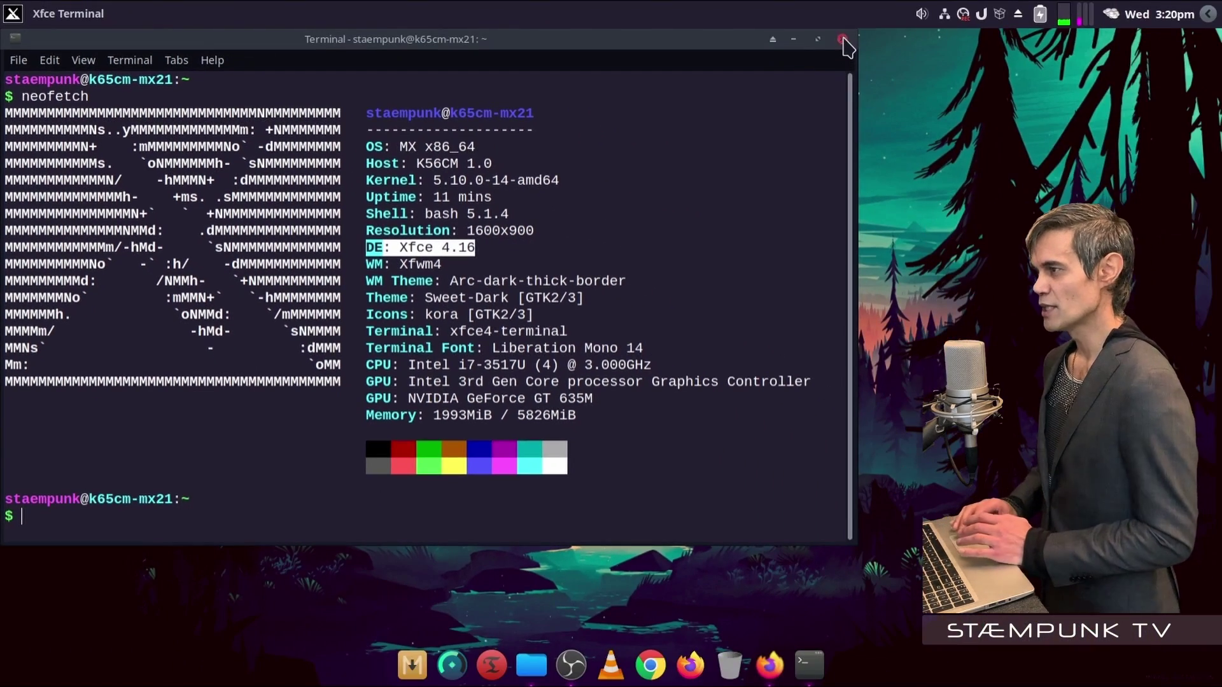
pyautogui.click(1119, 15)
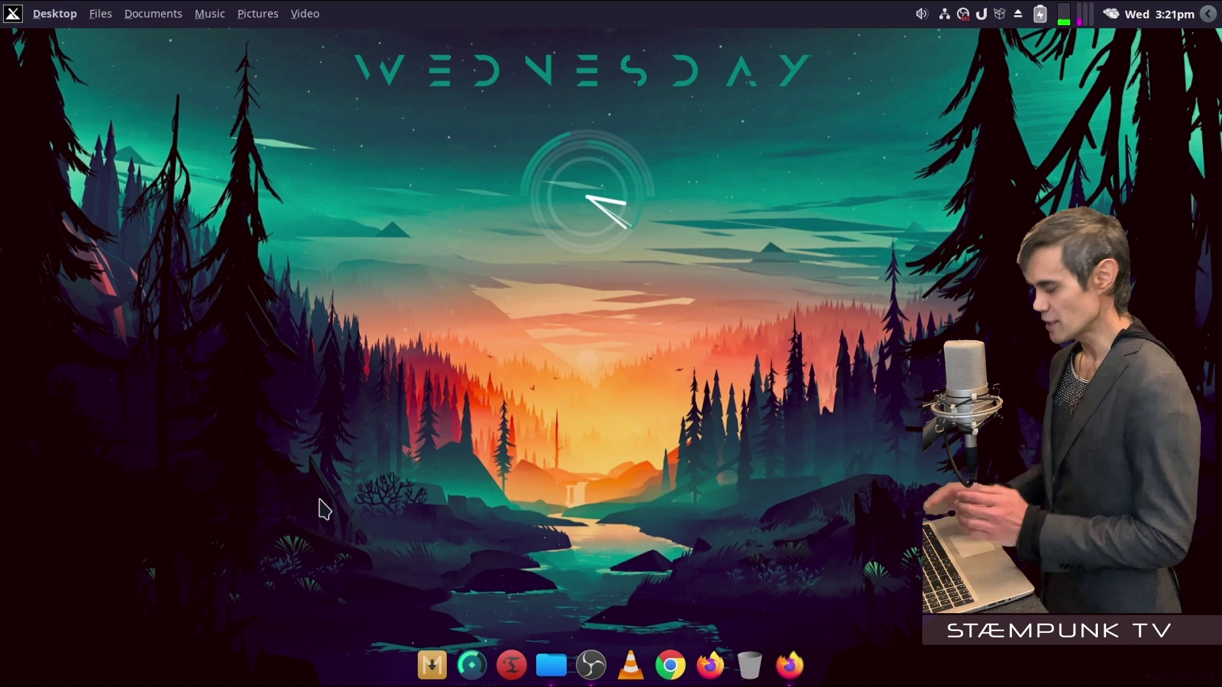
# Launch Synaptic Package Manager with the admin password, then close it again.
pyautogui.hotkey('ctrl', 'space')
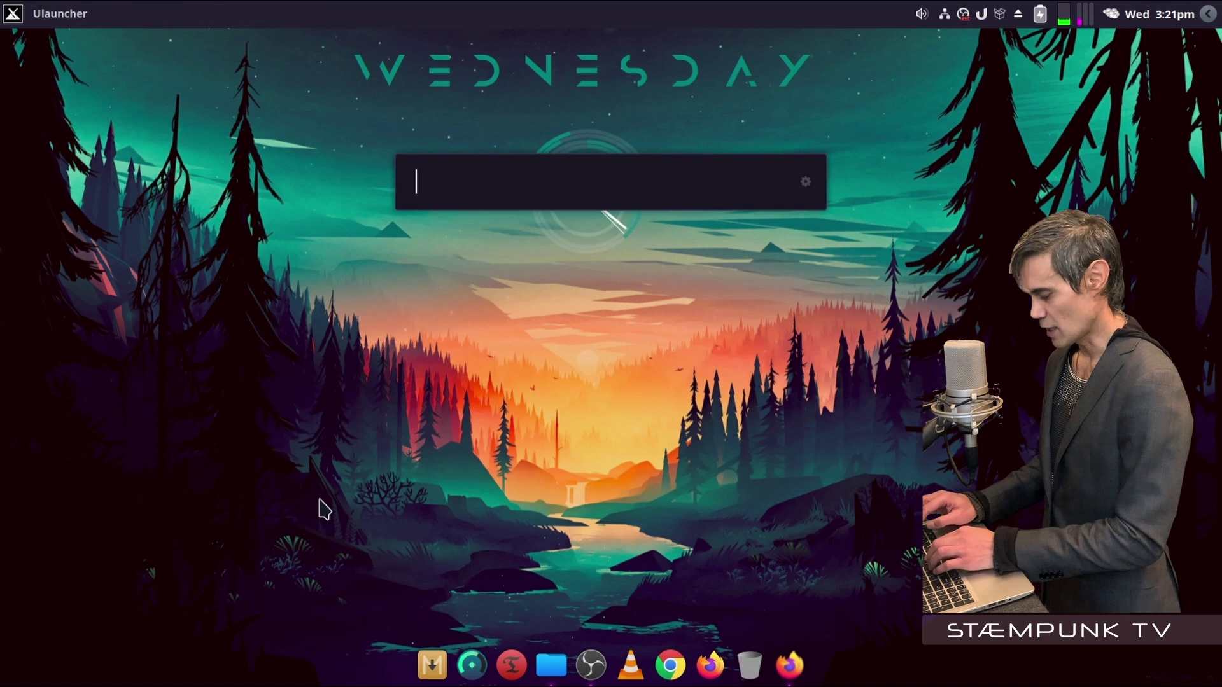
pyautogui.write('syn')
pyautogui.press('Return')
pyautogui.write('•••••')
pyautogui.press('Return')
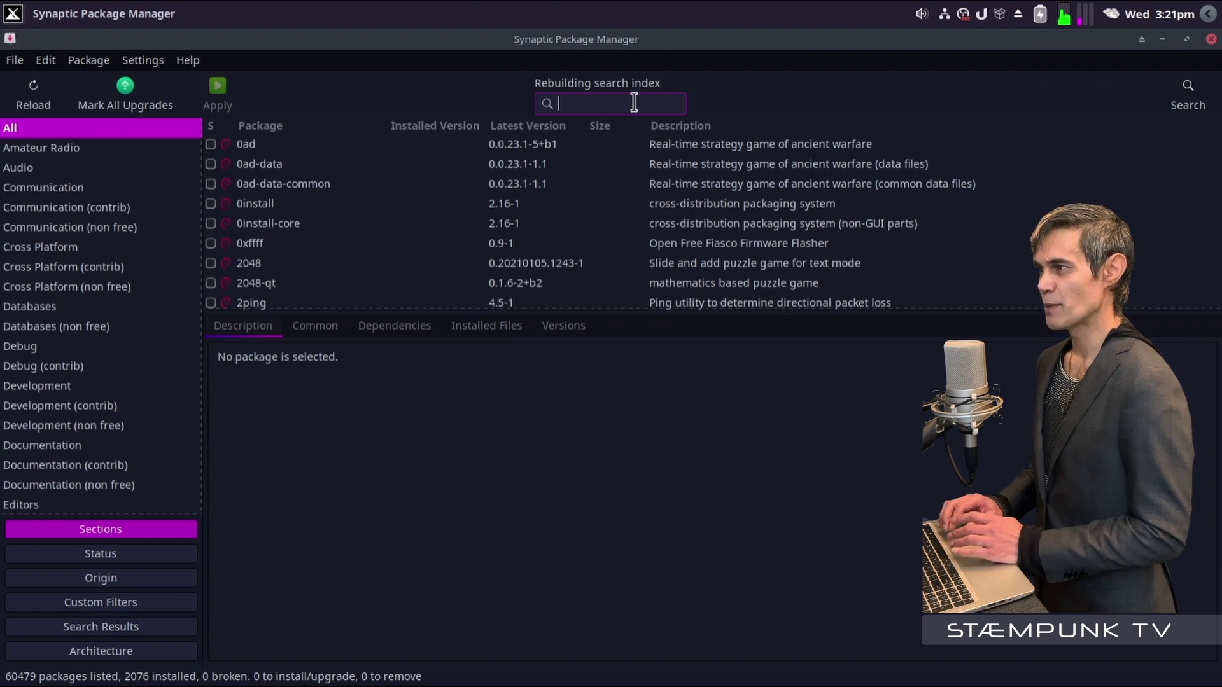
pyautogui.click(1211, 39)
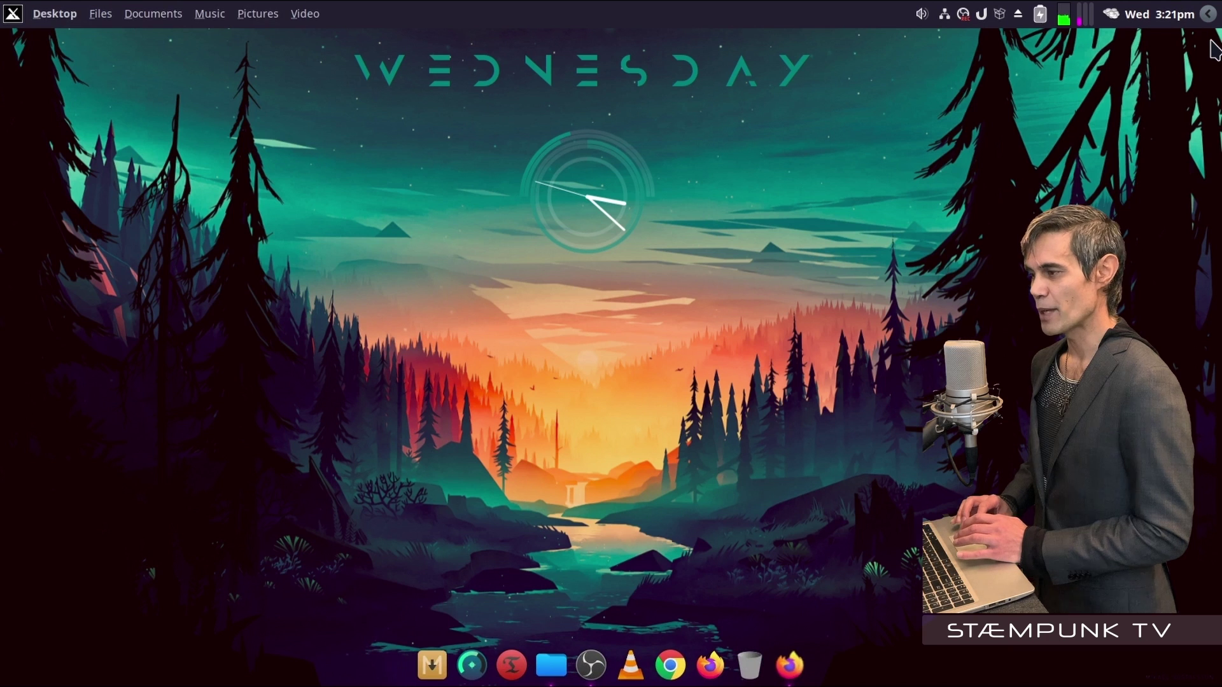
# Start MX Package Installer from the dock, authenticating with the administrator password.
pyautogui.click(431, 665)
pyautogui.write('•••••')
pyautogui.press('Return')
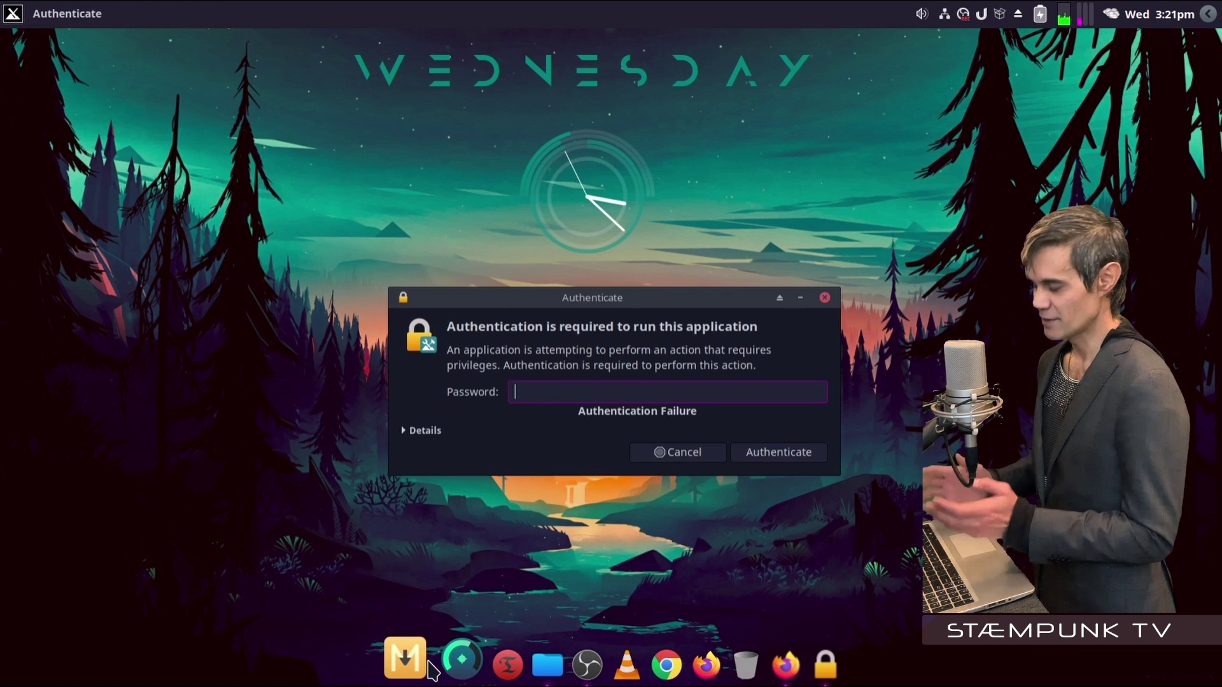
pyautogui.press('Return')
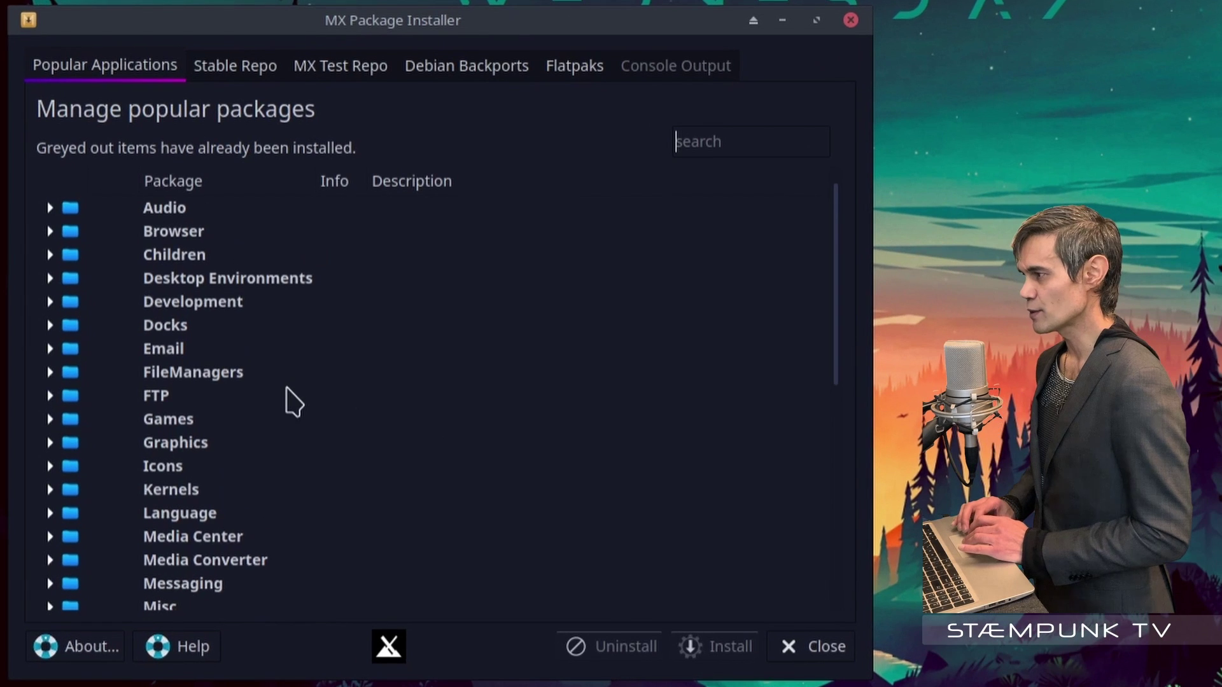
# Expand the Network category, select Open Drive, then switch to the Stable Repo list.
pyautogui.scroll(-5, 294, 402)
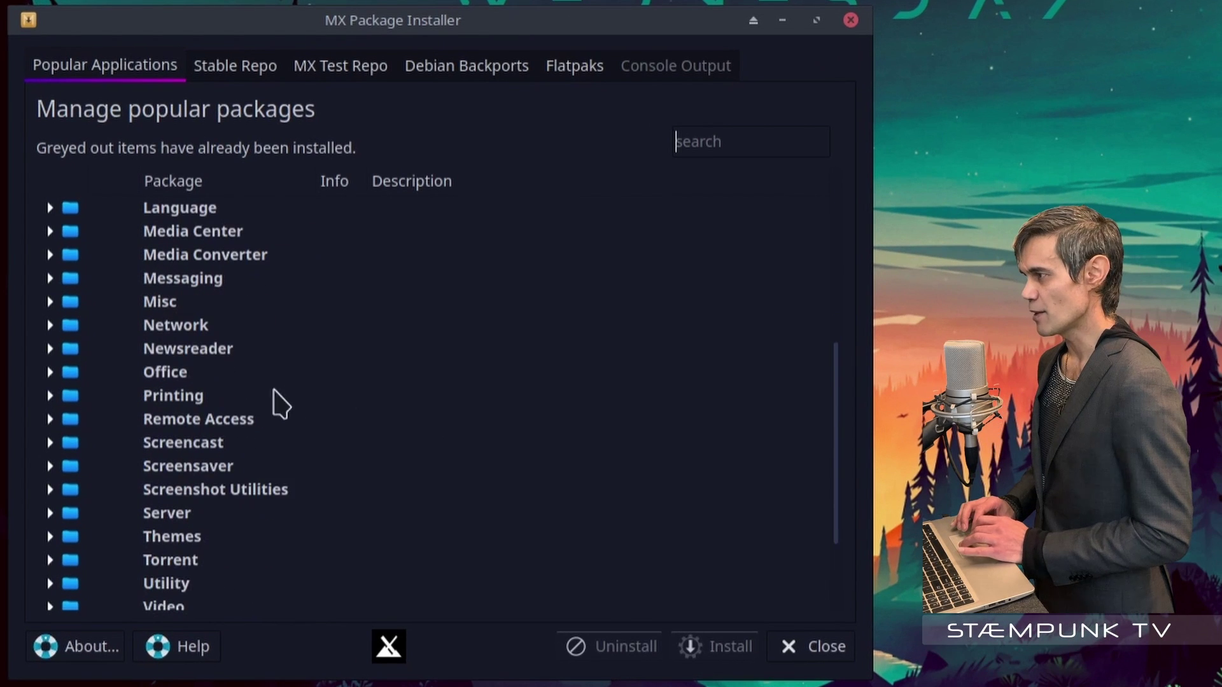
pyautogui.click(48, 325)
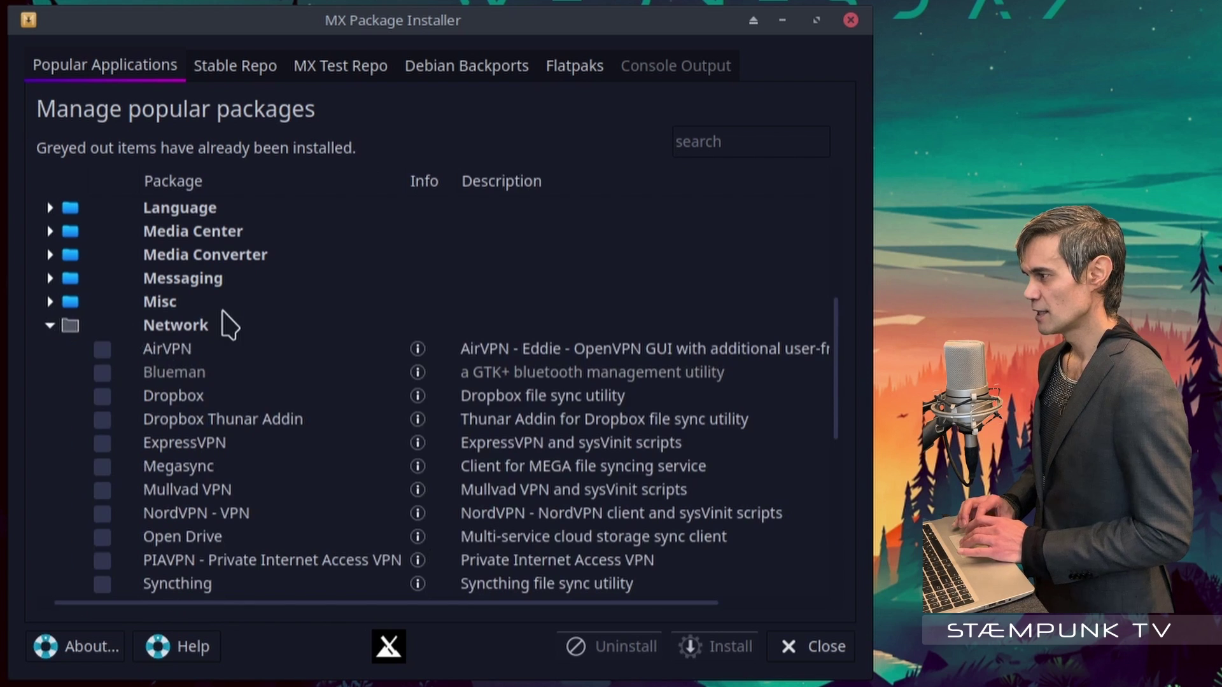
pyautogui.scroll(-1, 229, 322)
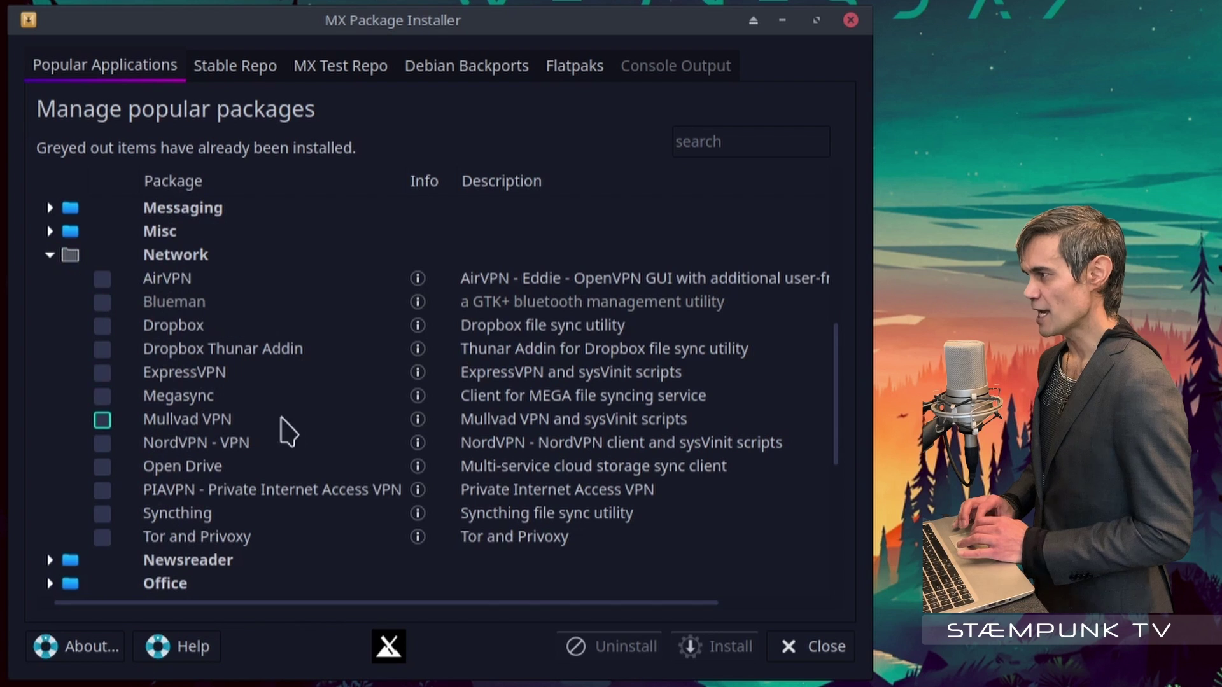
pyautogui.click(202, 465)
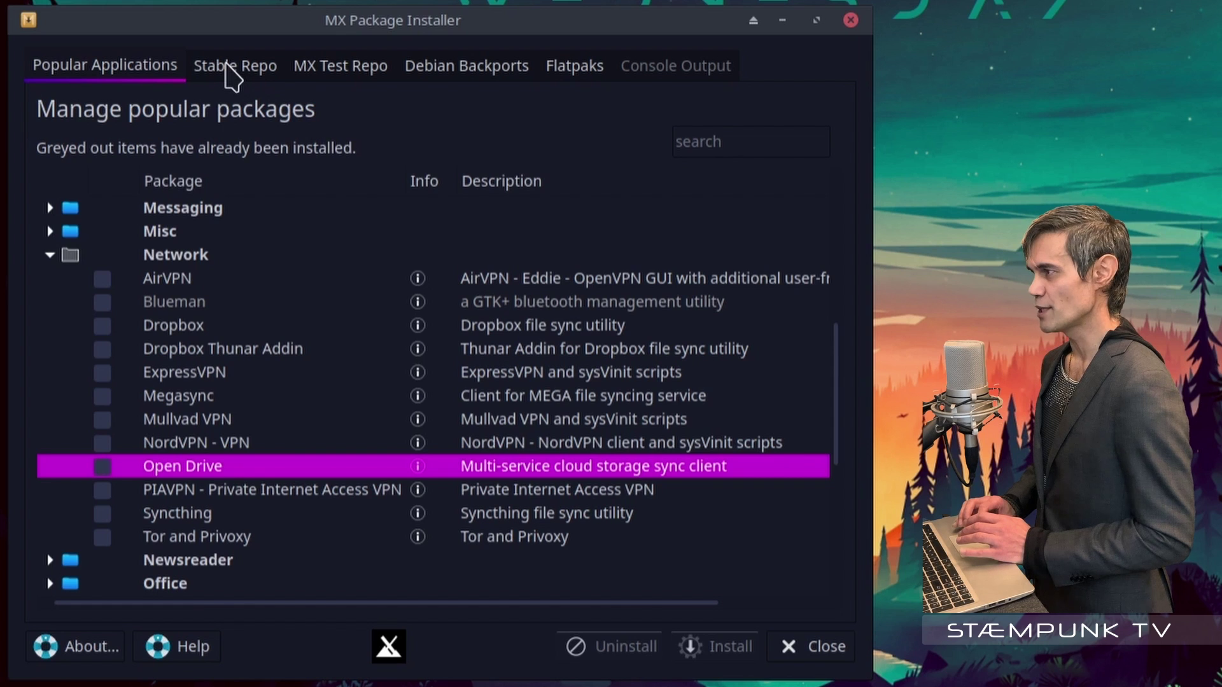
pyautogui.click(233, 77)
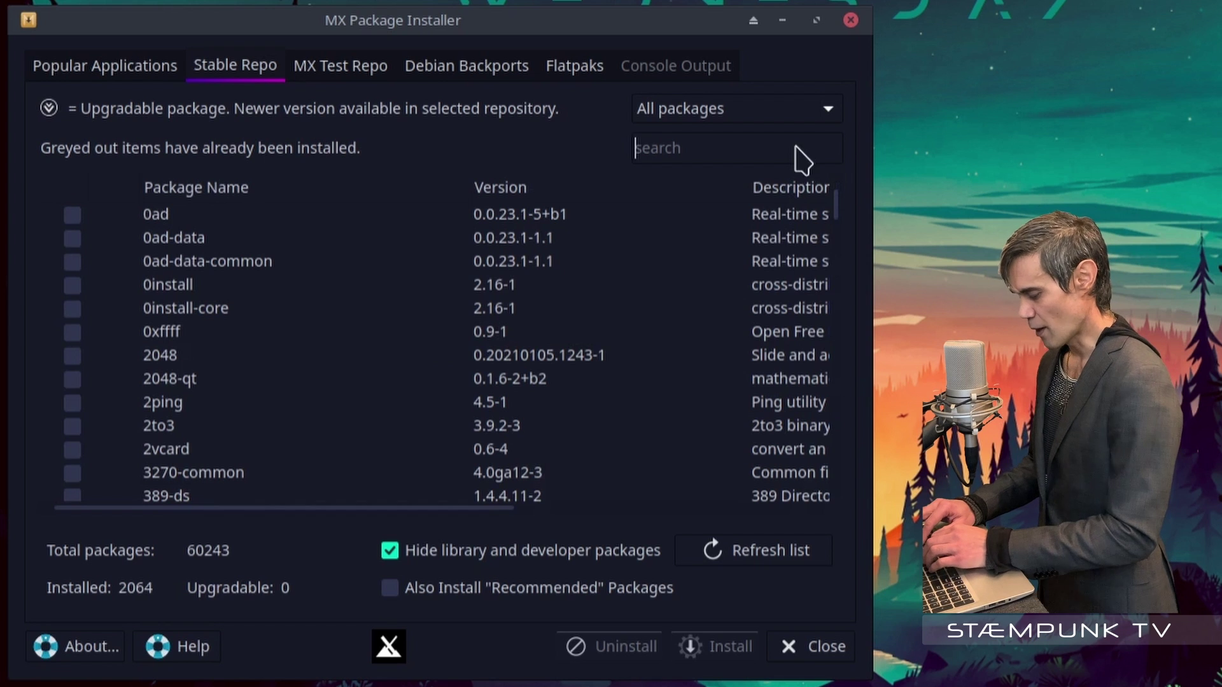
# Search 'gnome-onli' then 'gnome-control', tick gnome-online-accounts and gnome-control-center, and install.
pyautogui.write('gnome')
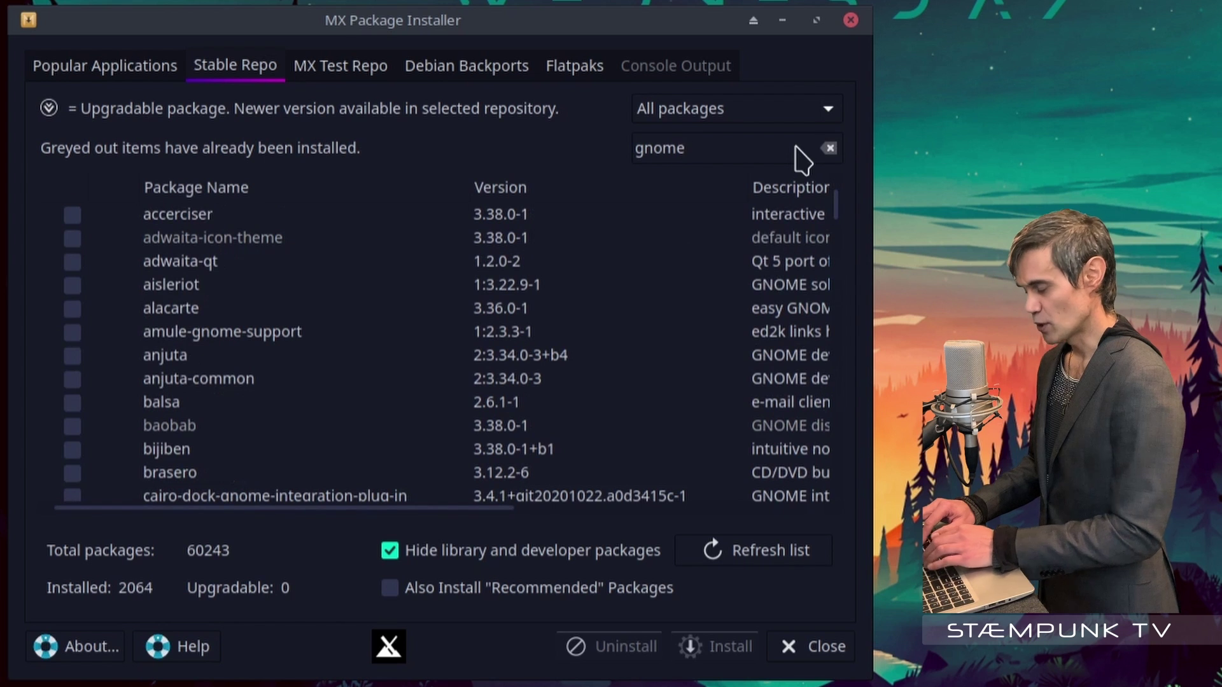
pyautogui.write('-online')
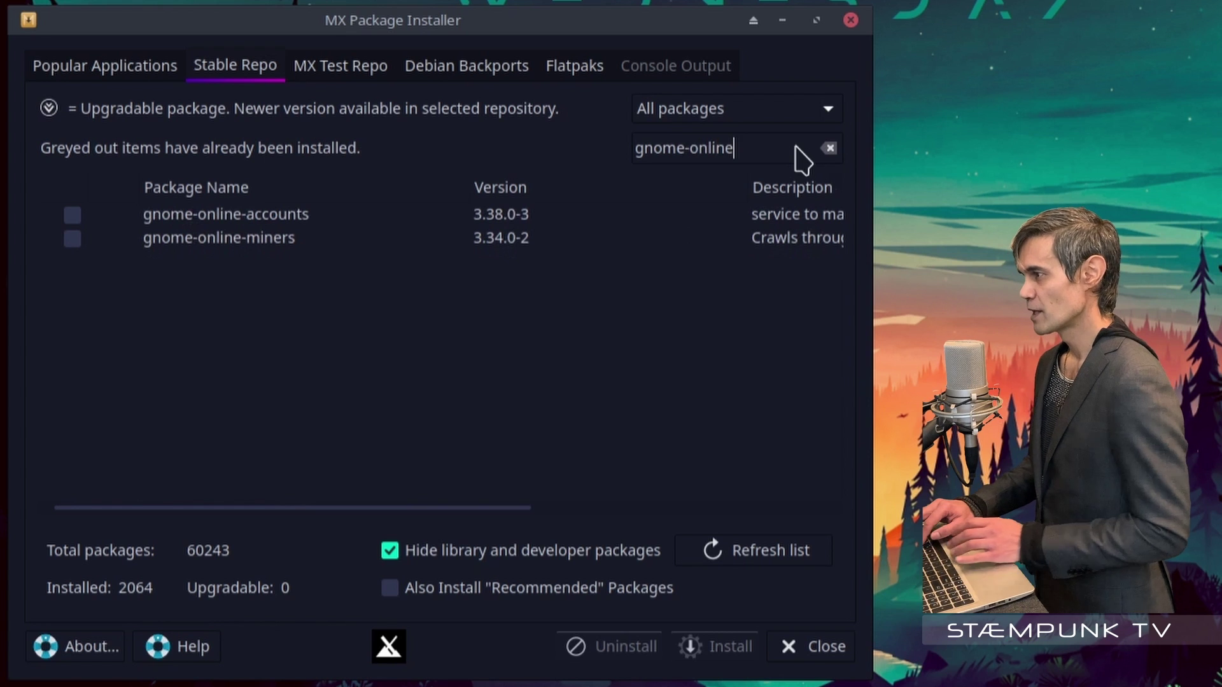
pyautogui.click(73, 216)
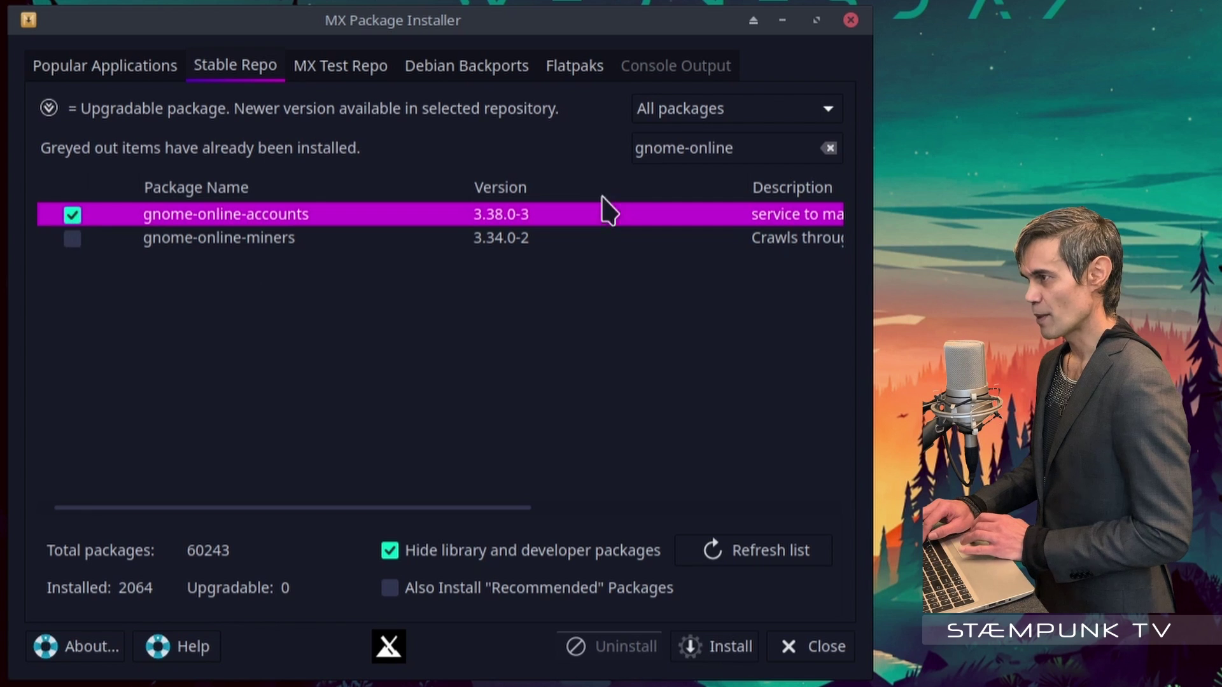
pyautogui.doubleClick(715, 153)
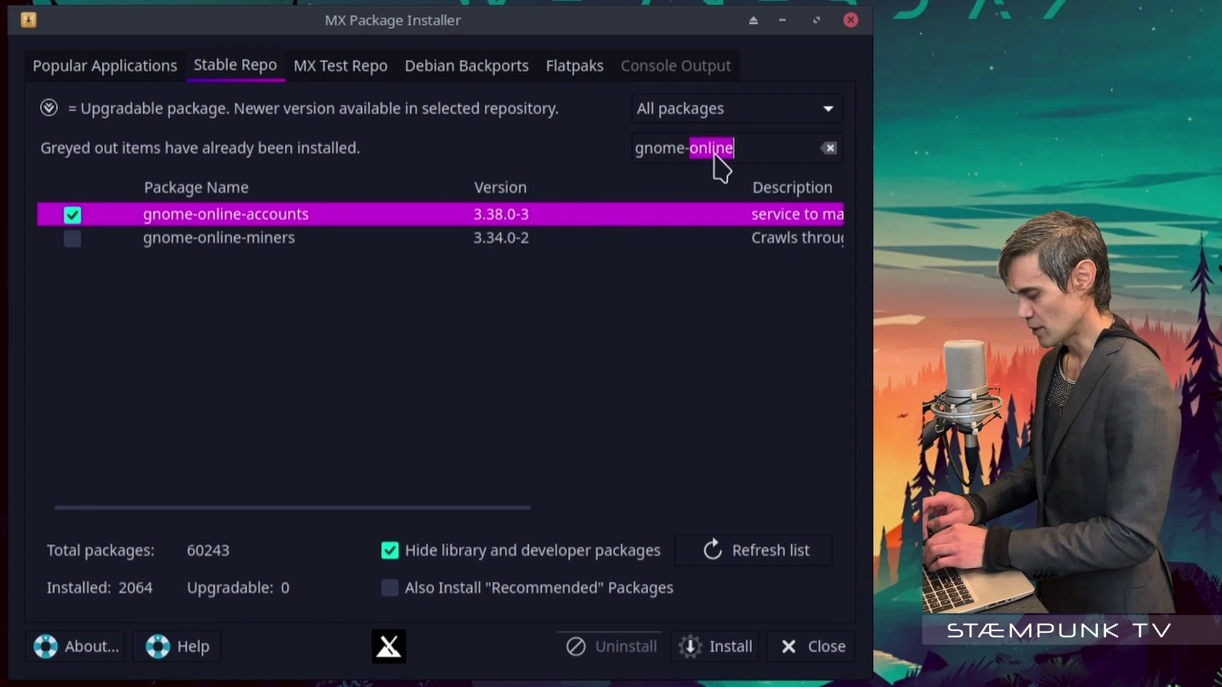
pyautogui.write('control')
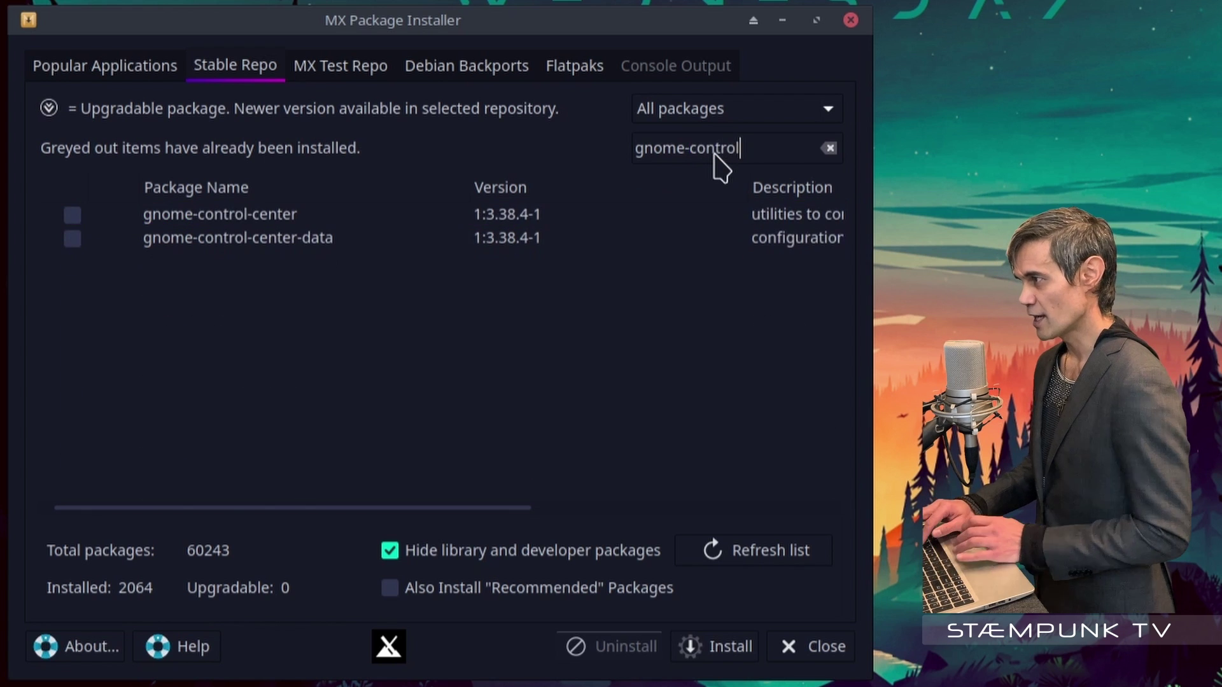
pyautogui.click(72, 216)
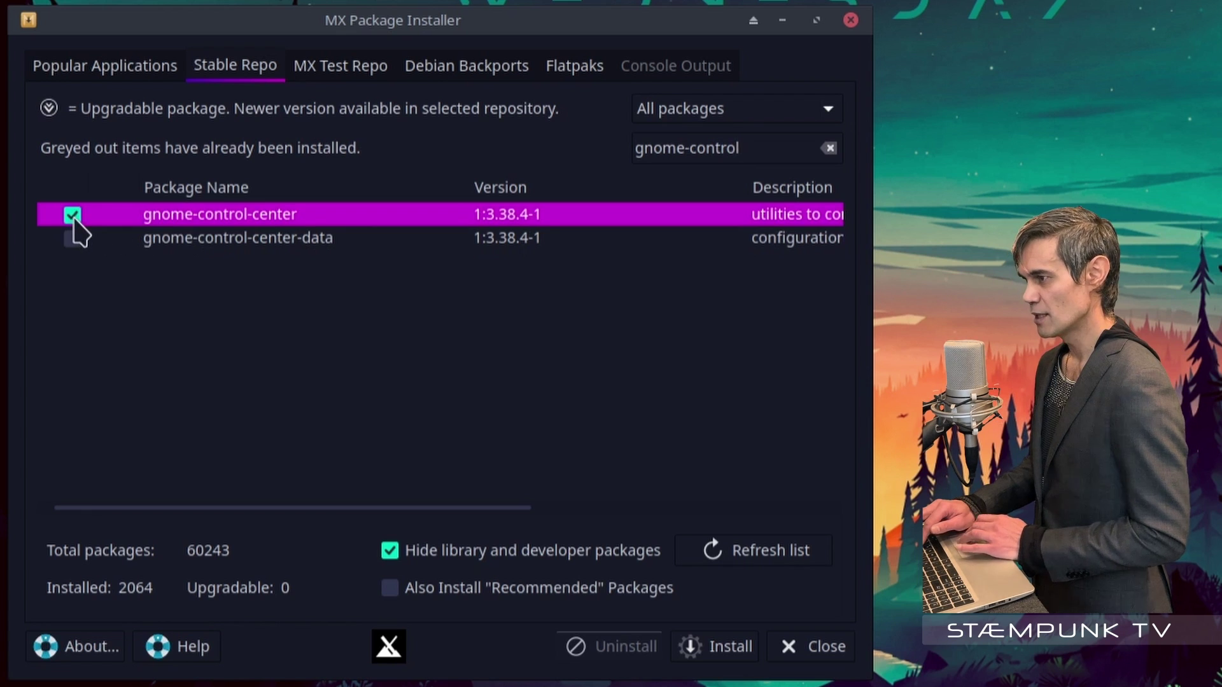
pyautogui.click(709, 657)
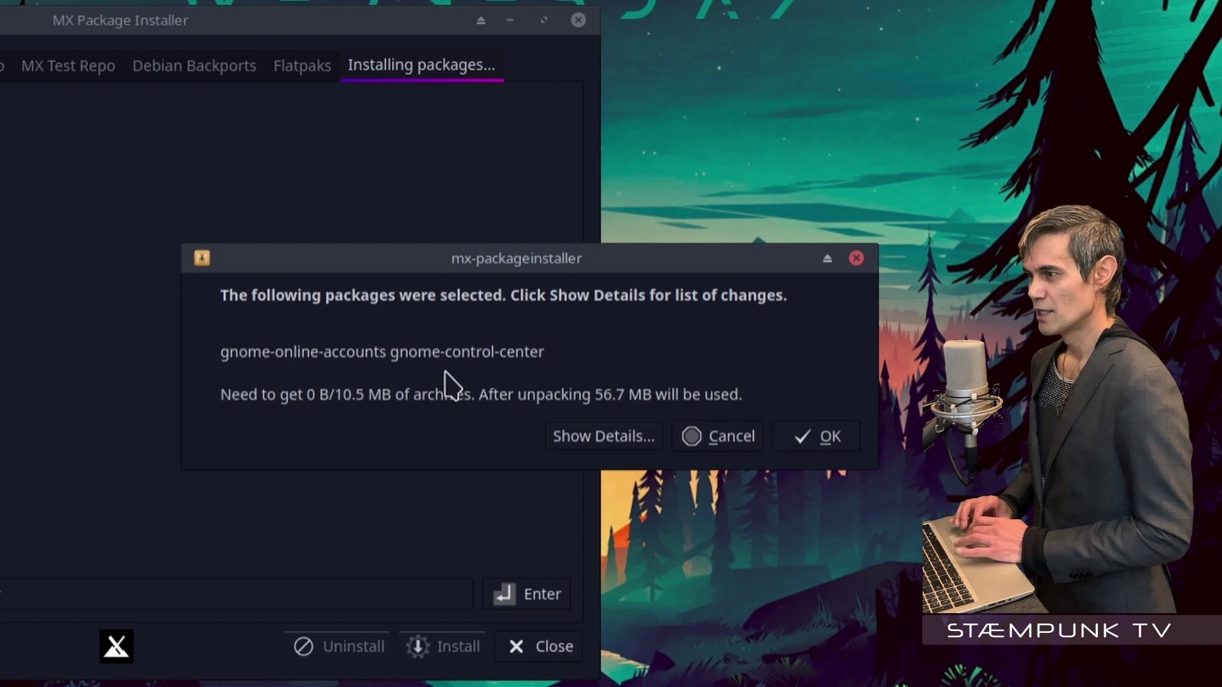
# Confirm installing the two packages, dismiss the finished notice, and quit MX Package Installer.
pyautogui.click(803, 445)
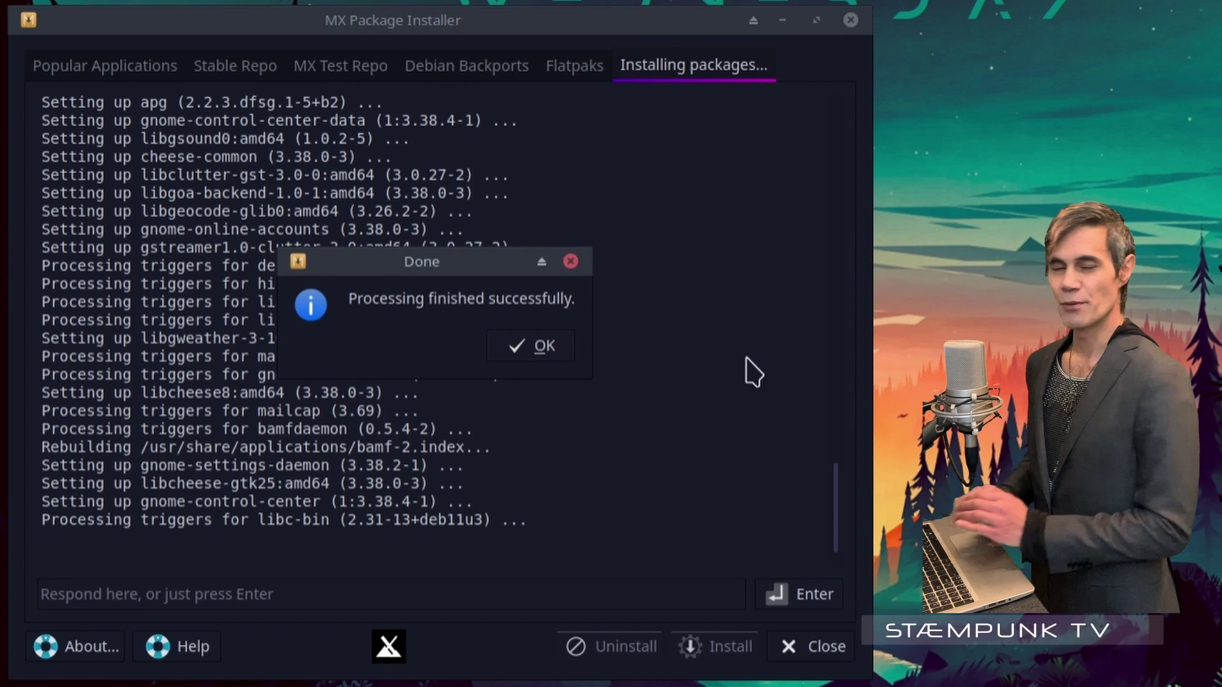
pyautogui.click(544, 352)
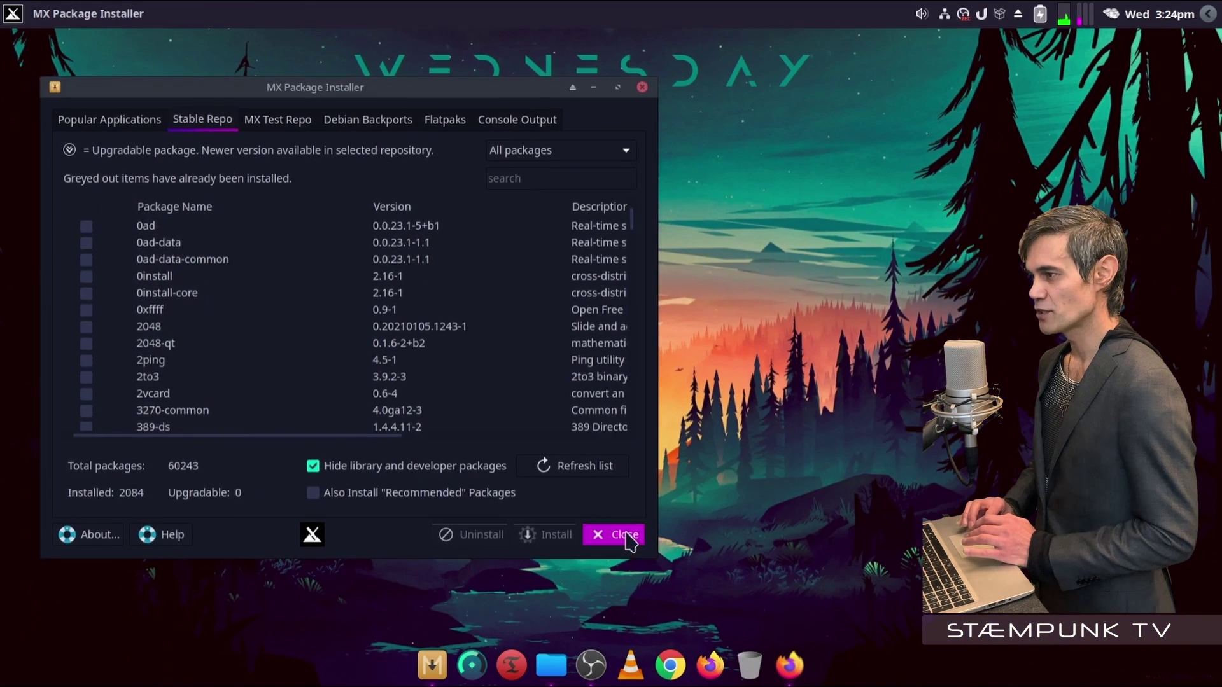
pyautogui.click(803, 636)
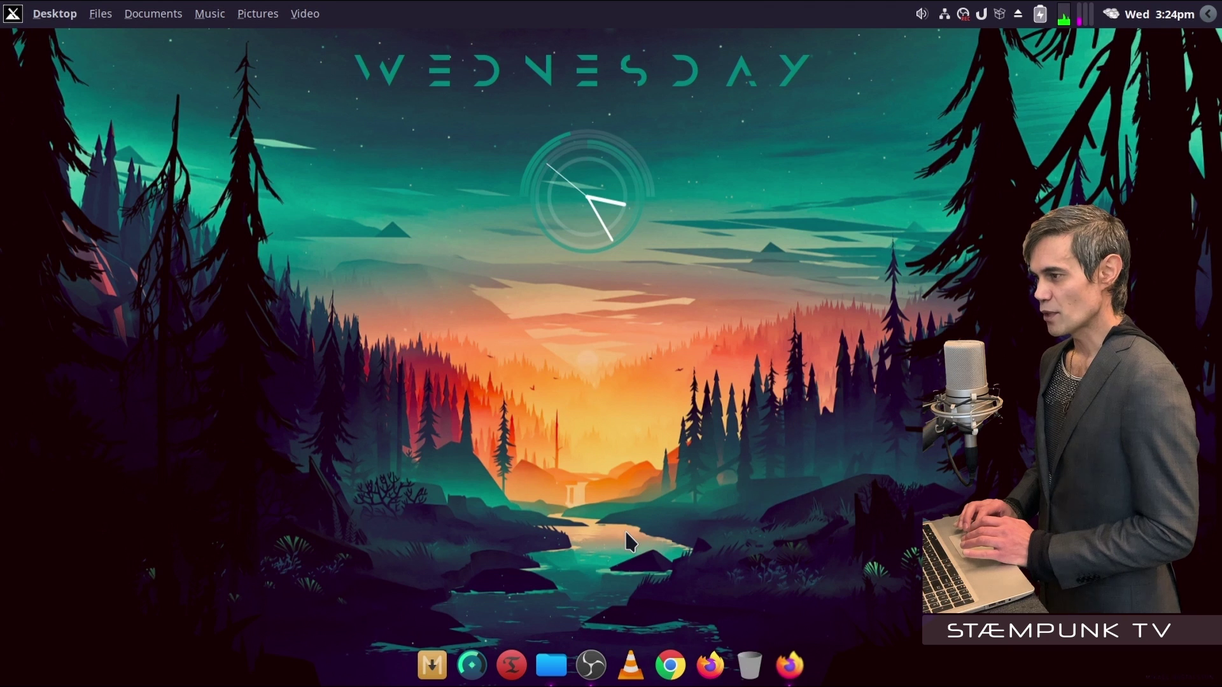
# Open Firefox and load drive.google.com.
pyautogui.click(789, 661)
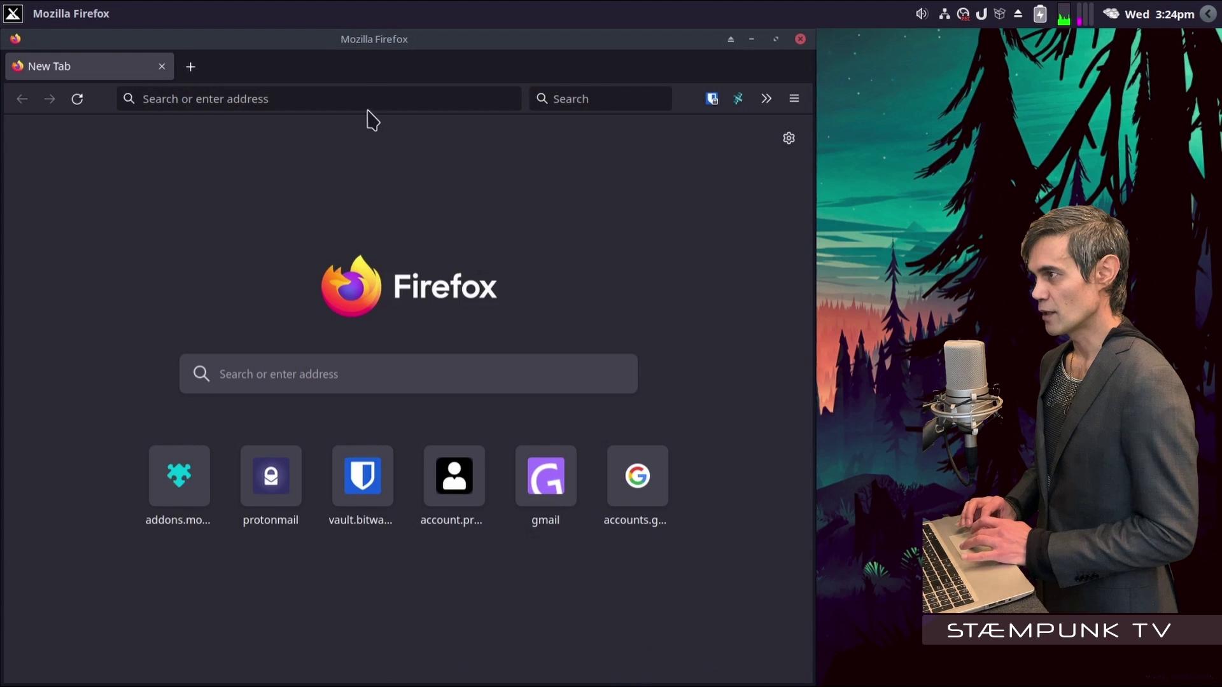
pyautogui.click(360, 98)
pyautogui.write('drive')
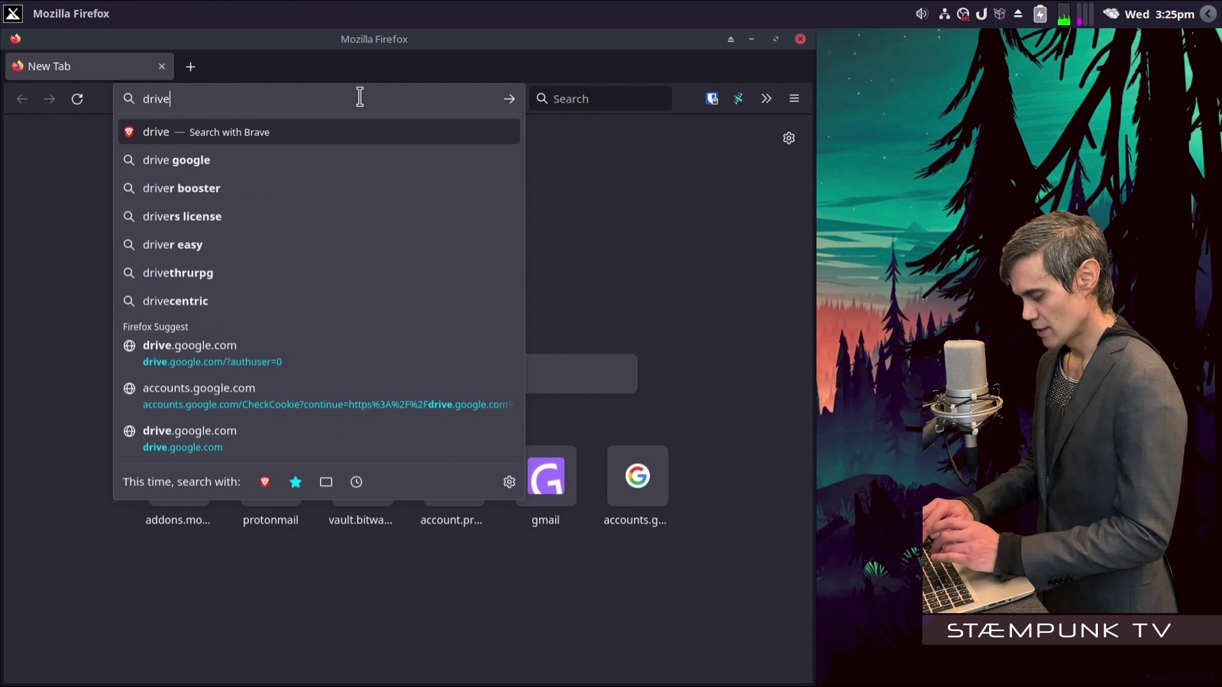
pyautogui.write('.google.com')
pyautogui.press('Return')
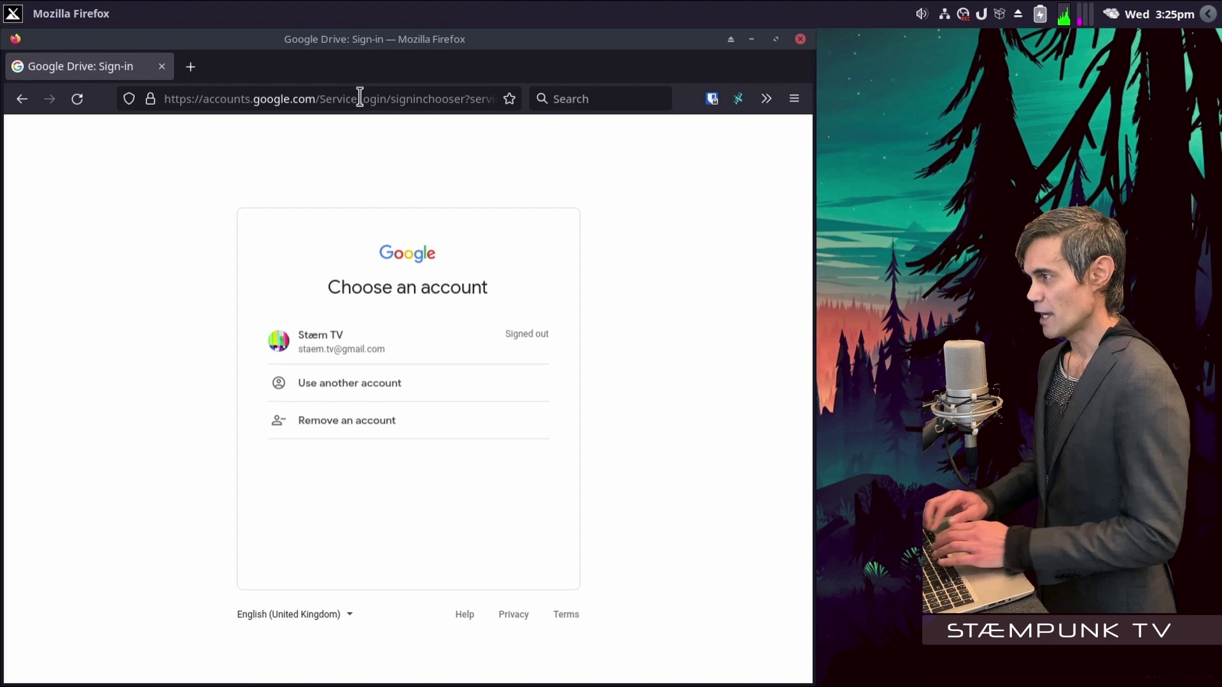
# Sign in to the Google account using the Bitwarden-autofilled password, then minimize Firefox.
pyautogui.click(348, 354)
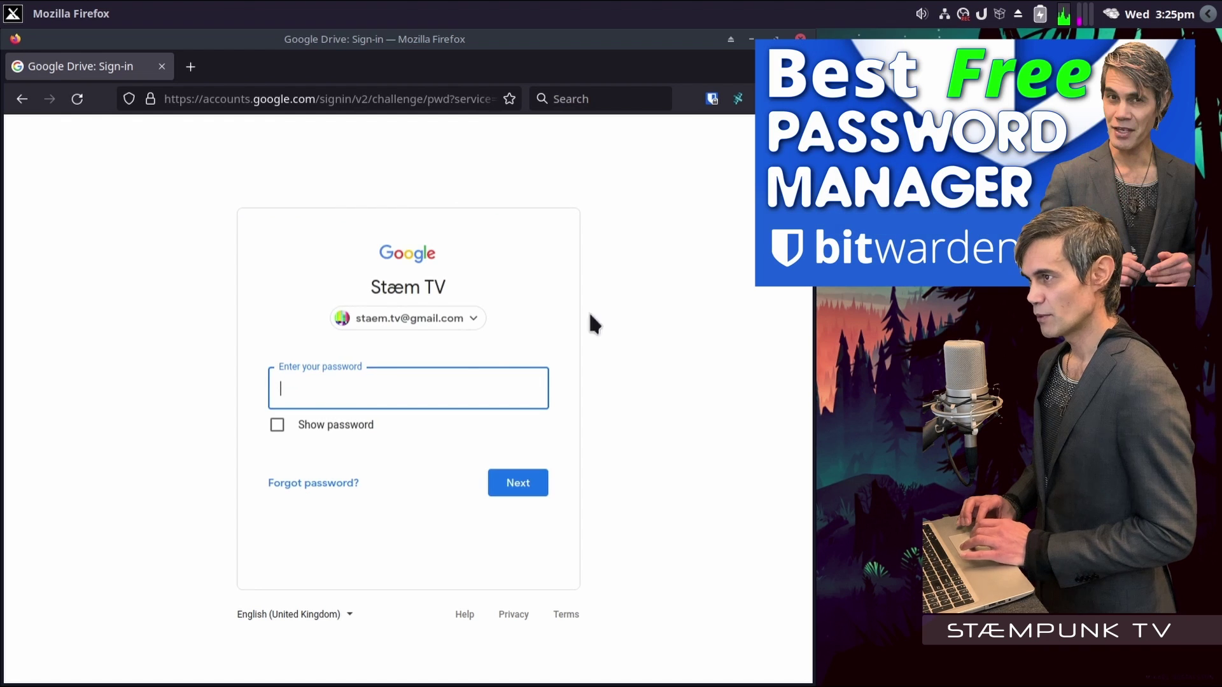
pyautogui.click(712, 101)
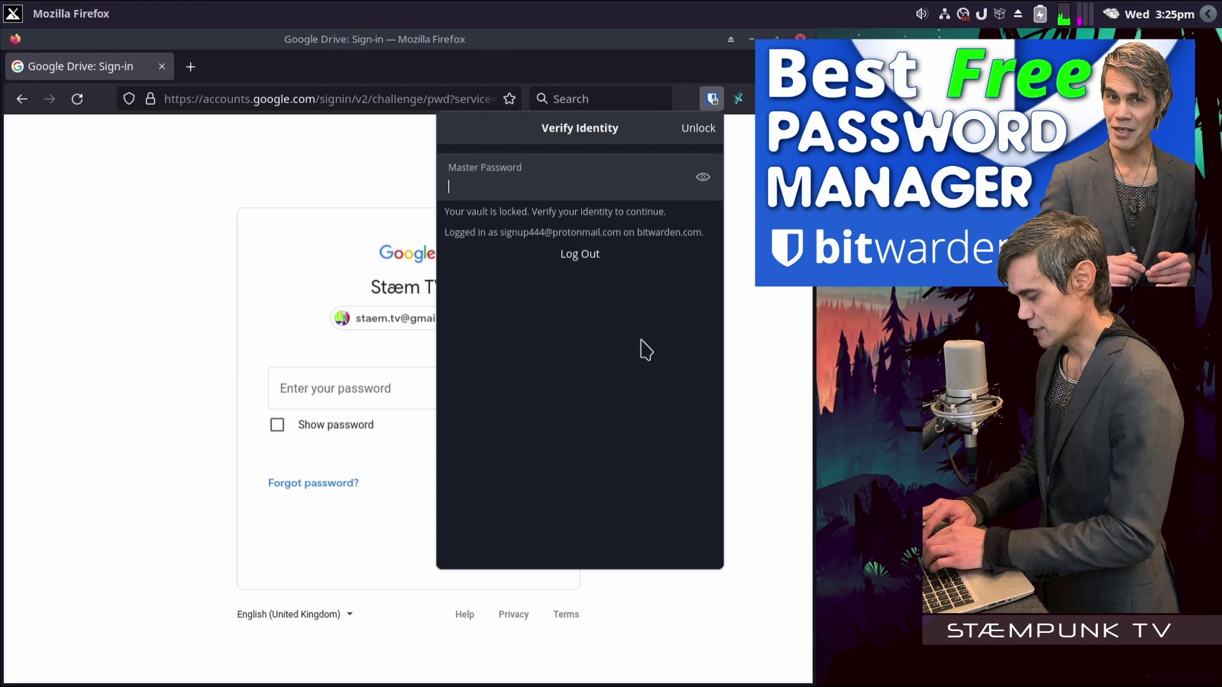
pyautogui.write('••••••••••••••••••••••••')
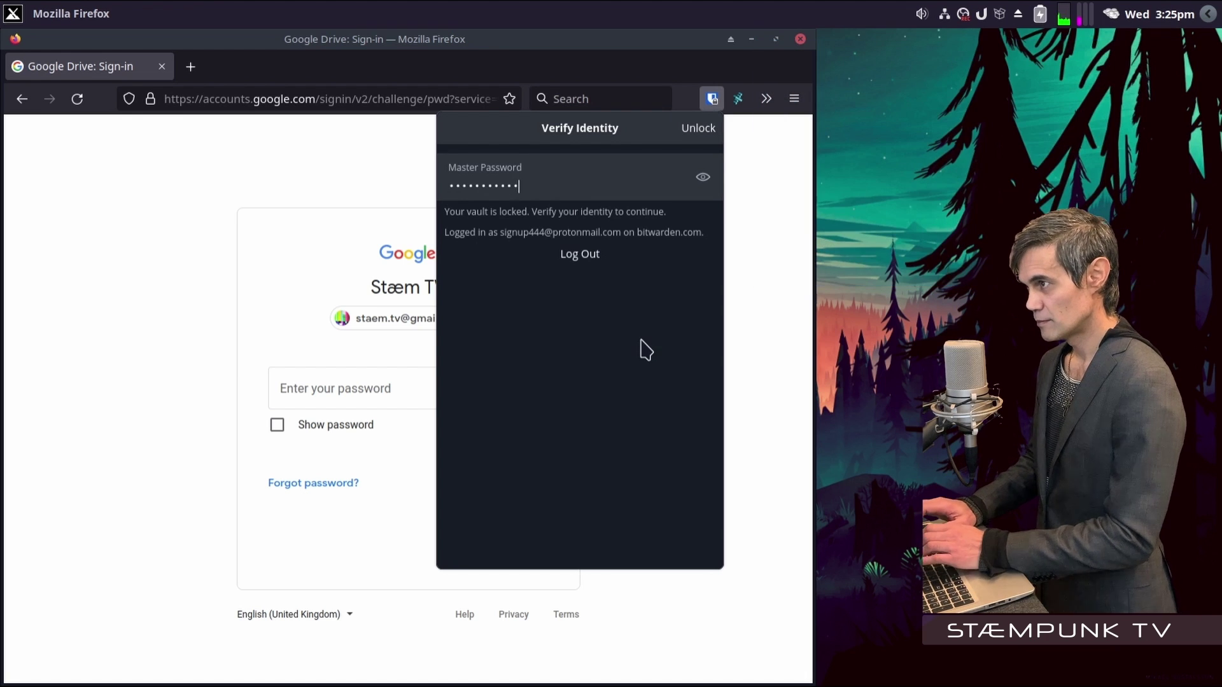
pyautogui.press('Return')
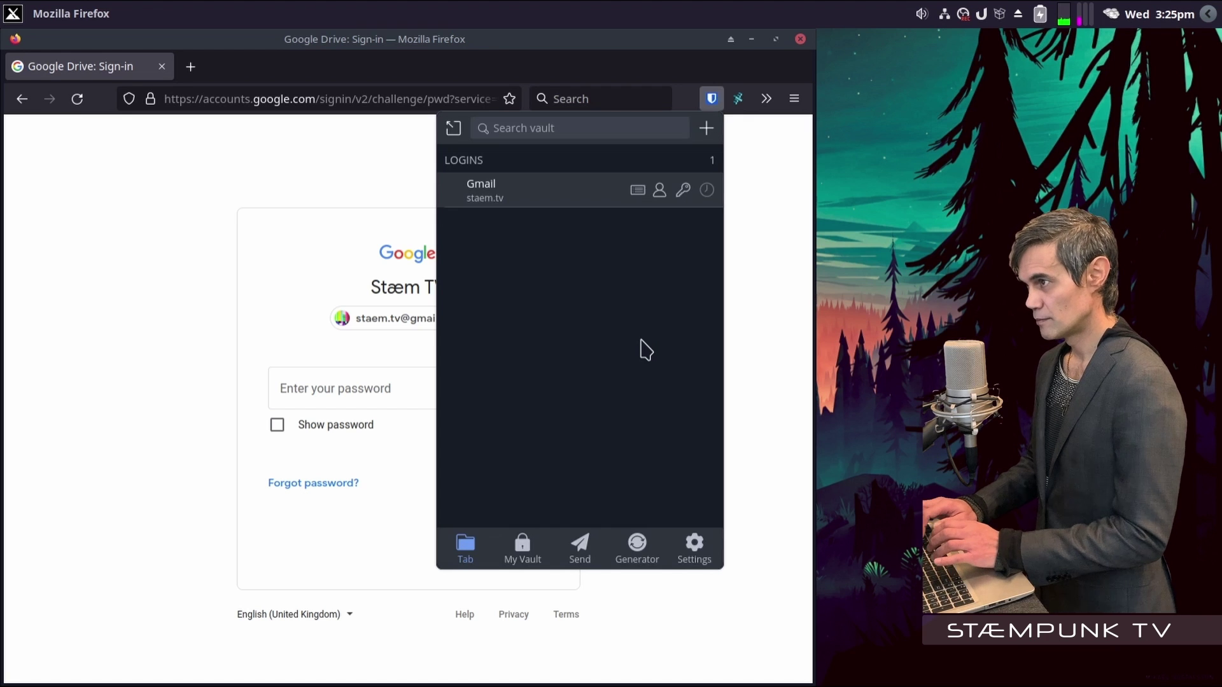
pyautogui.click(533, 191)
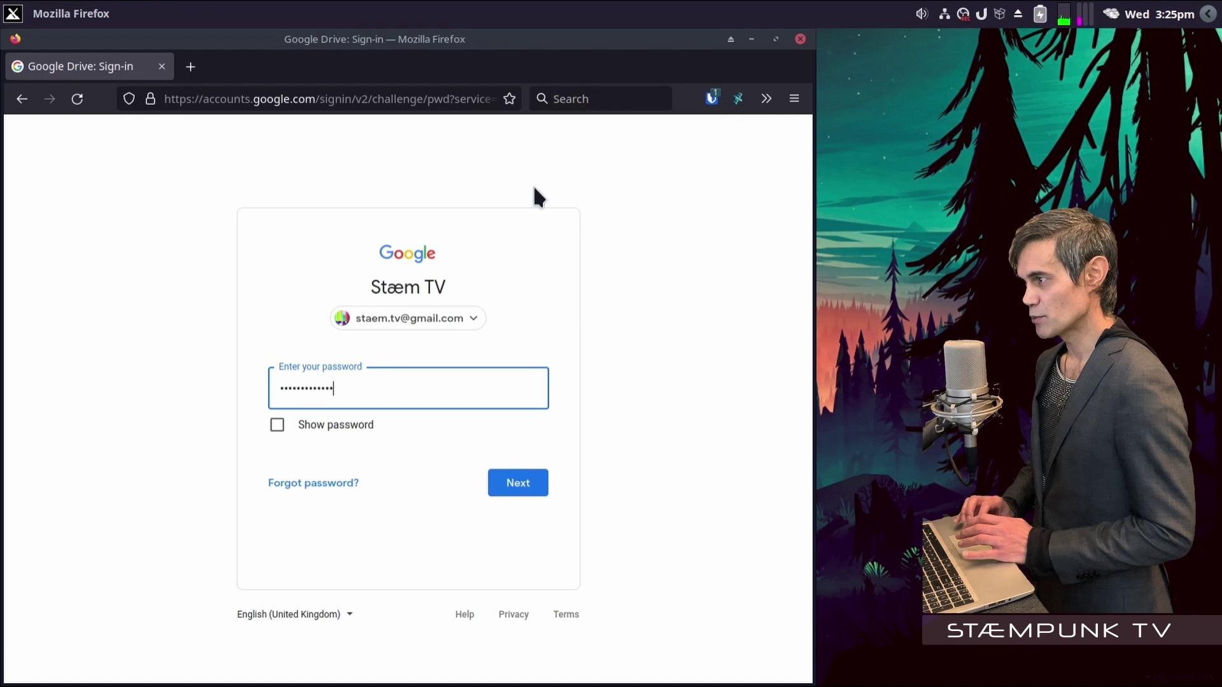
pyautogui.click(526, 476)
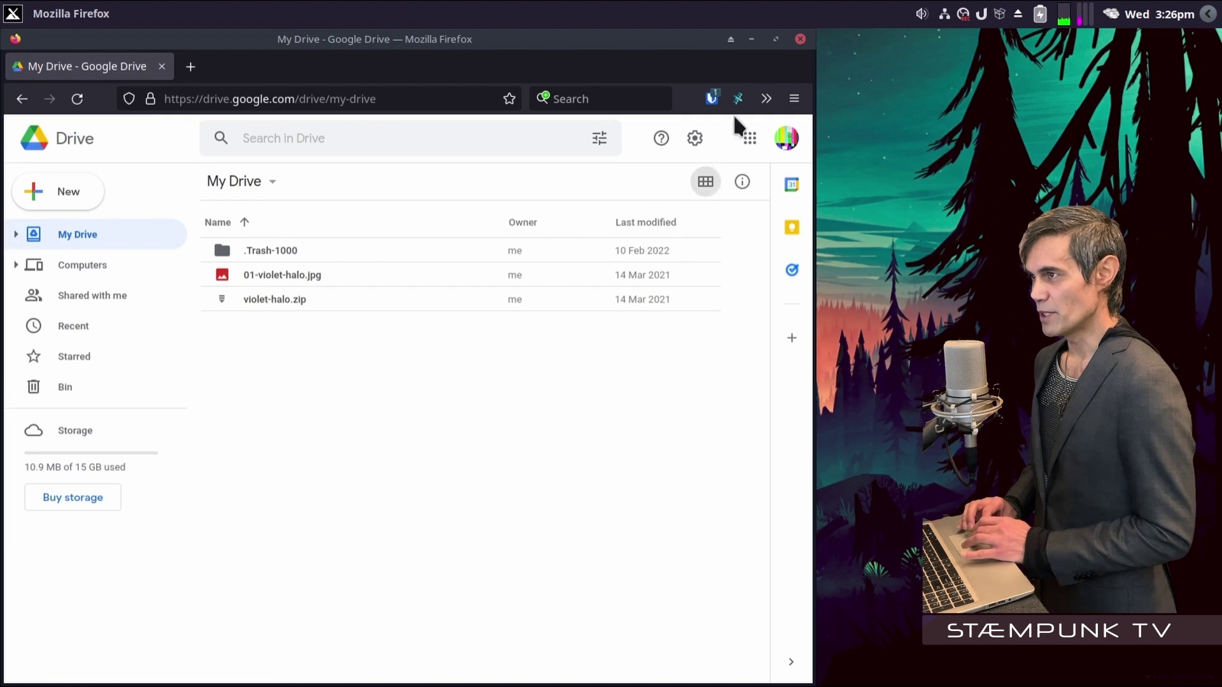
pyautogui.click(751, 39)
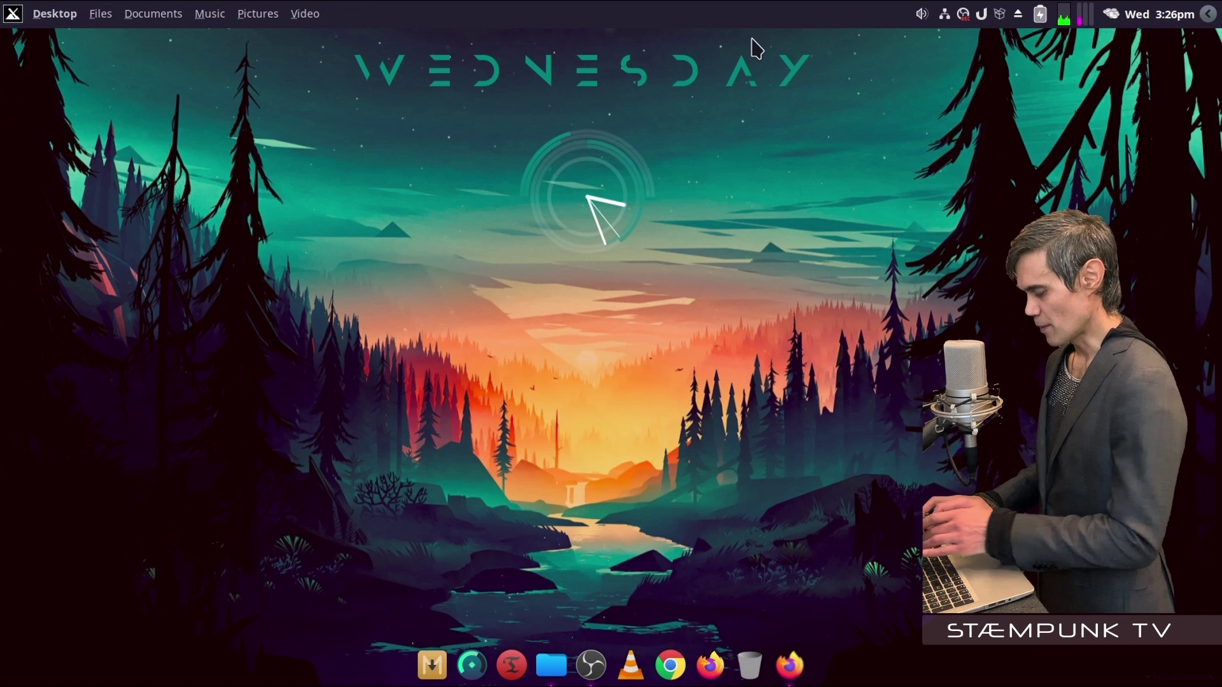
# Launch gnome-control-center online-accounts from a terminal and move the Settings window into view.
pyautogui.hotkey('ctrl', 'alt', 't')
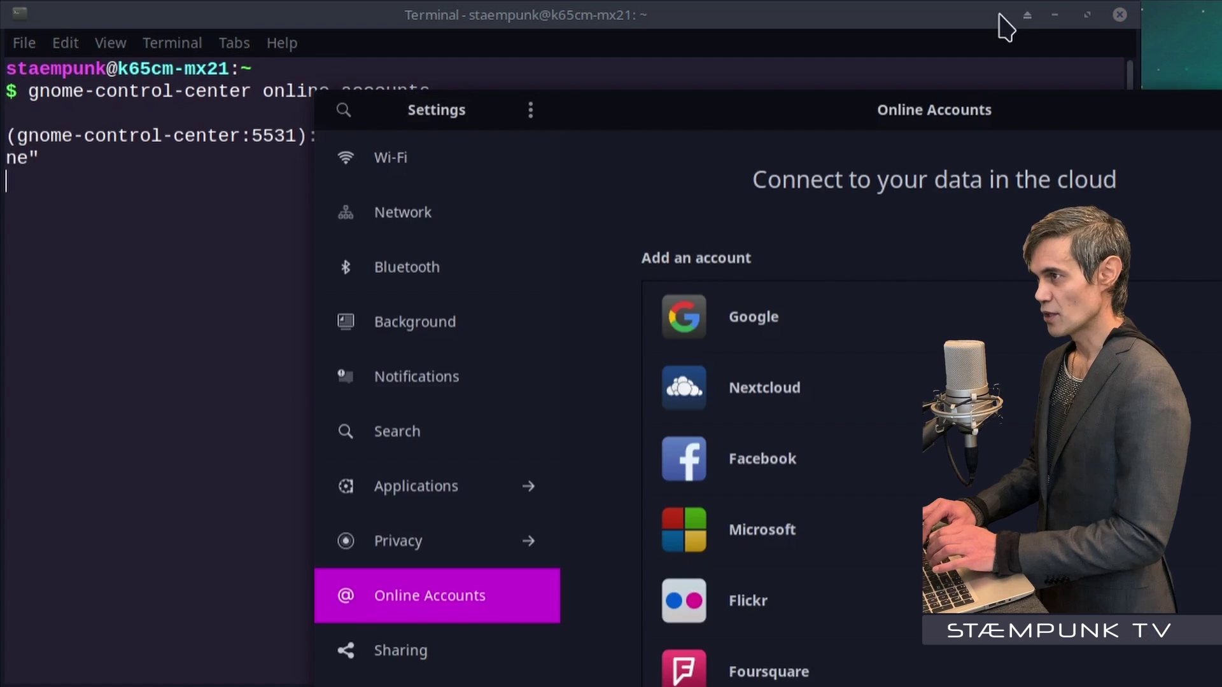
pyautogui.moveTo(949, 111); pyautogui.dragTo(714, 61)
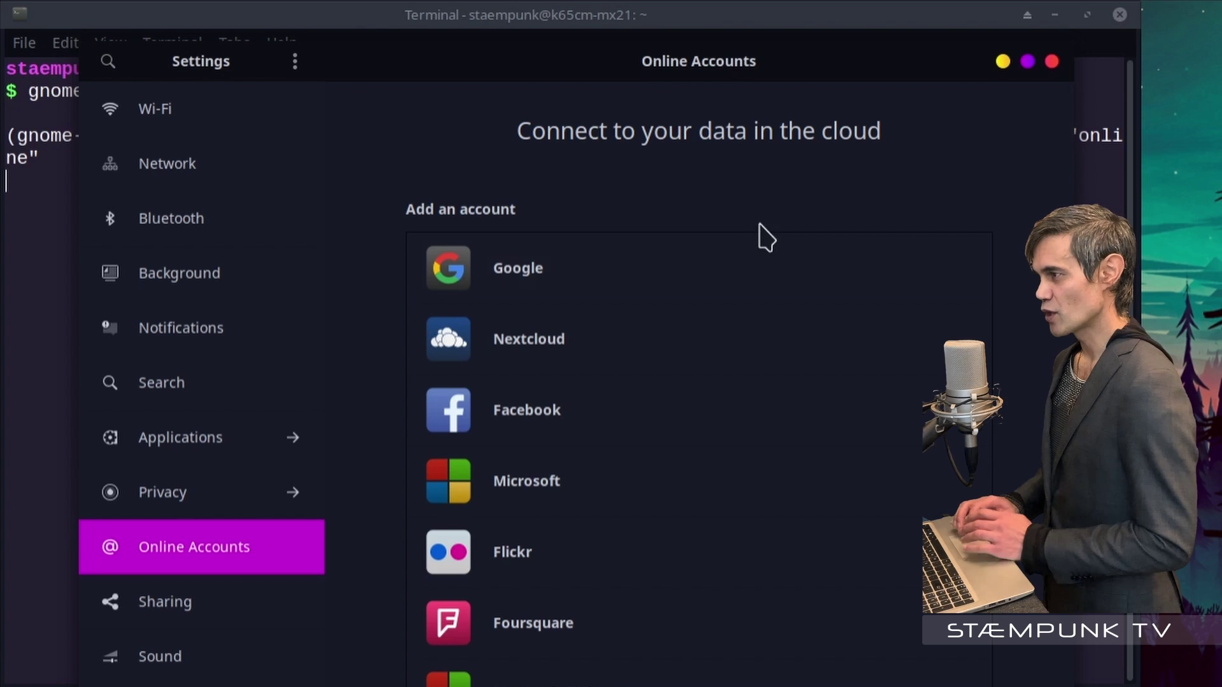
pyautogui.scroll(-2, 736, 360)
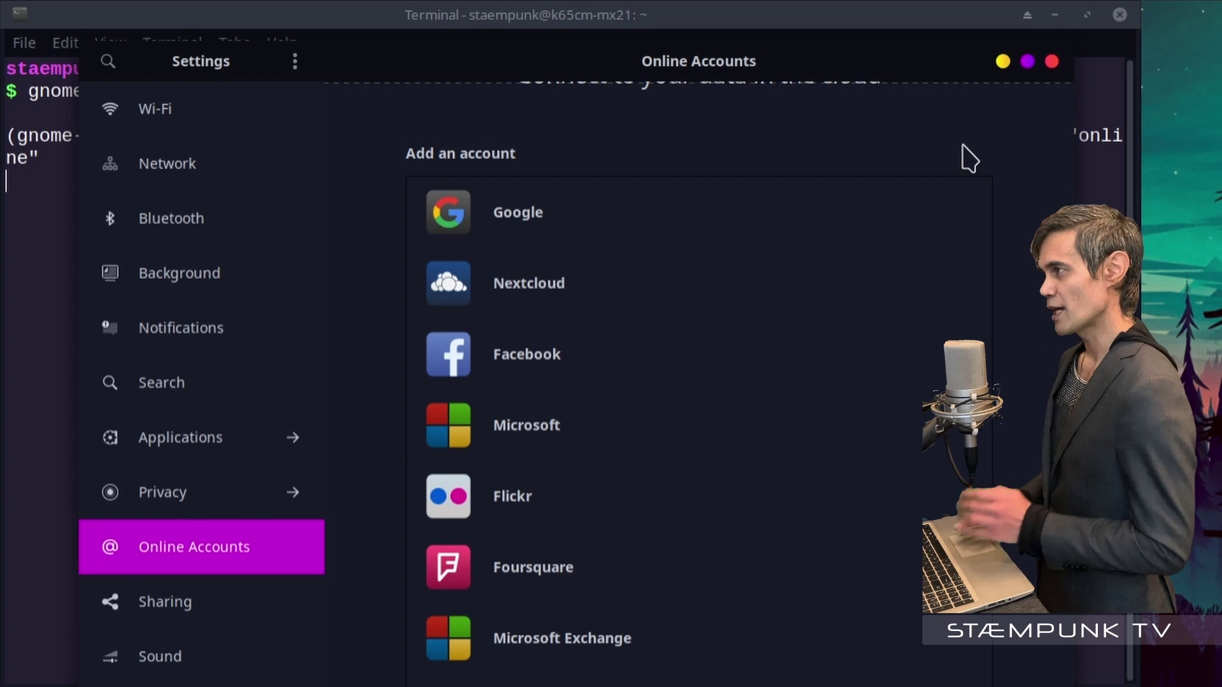
# Open and dismiss the applications menu, then close the Online Accounts settings window.
pyautogui.click(16, 0)
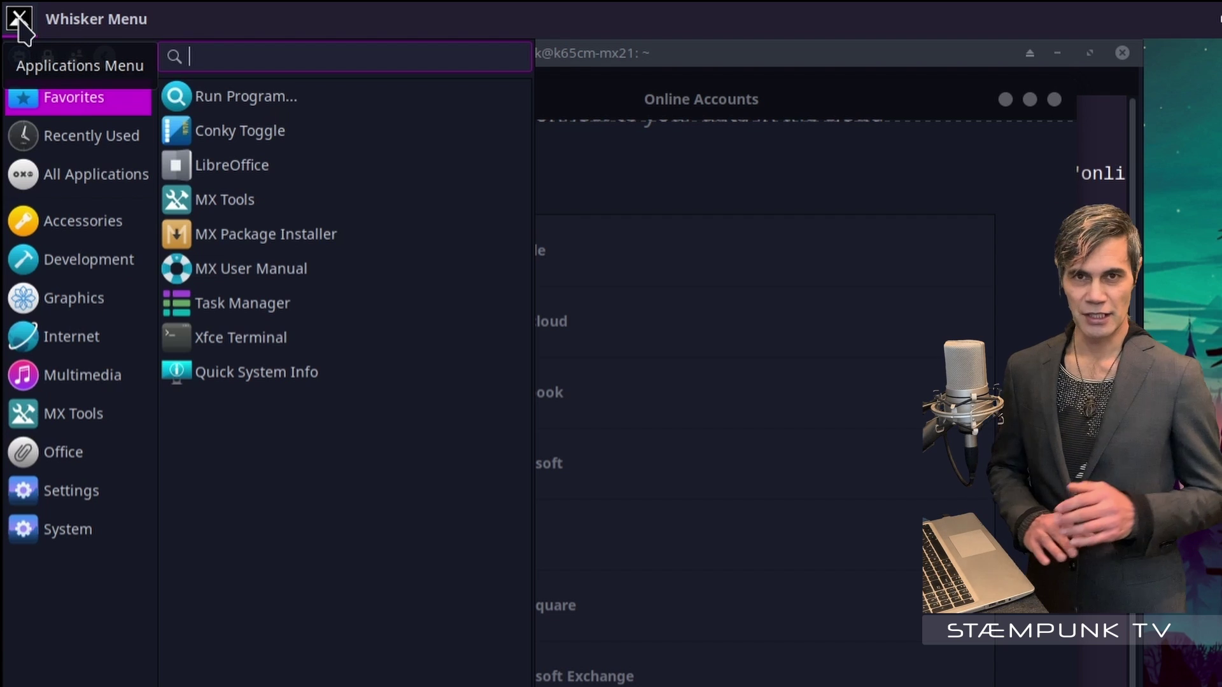
pyautogui.click(929, 99)
pyautogui.click(1054, 100)
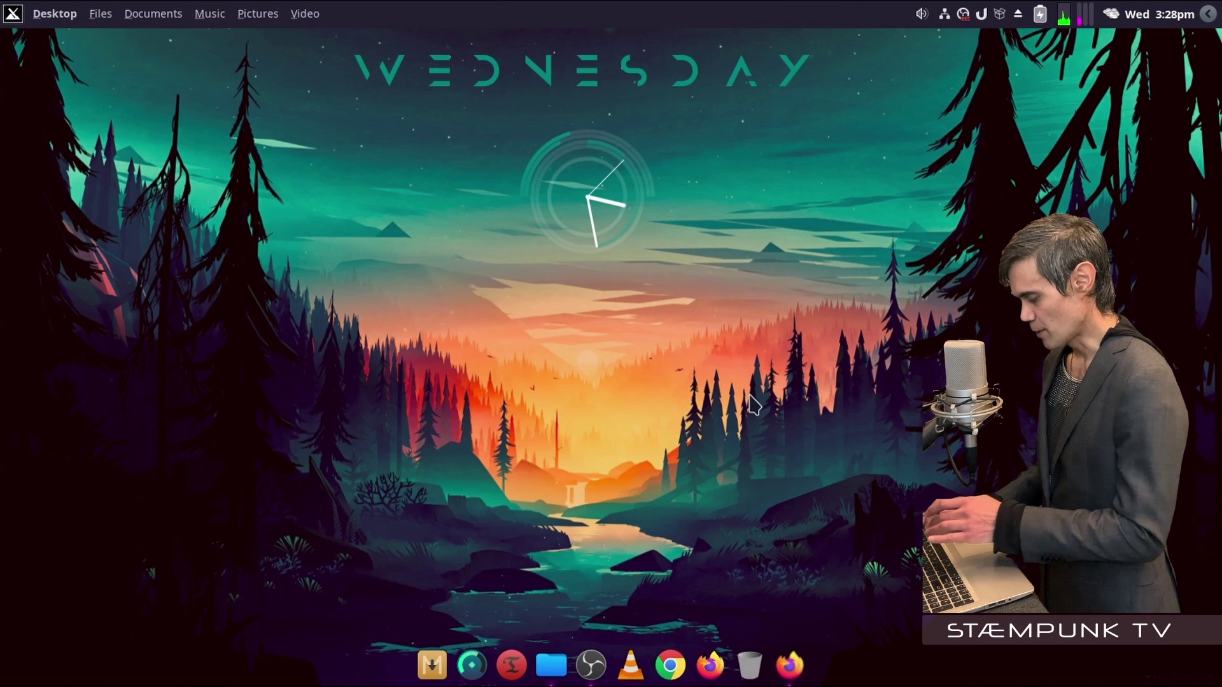
# Open two Thunar windows on the home folder with Super+E and browse to File System.
pyautogui.press('super+e')
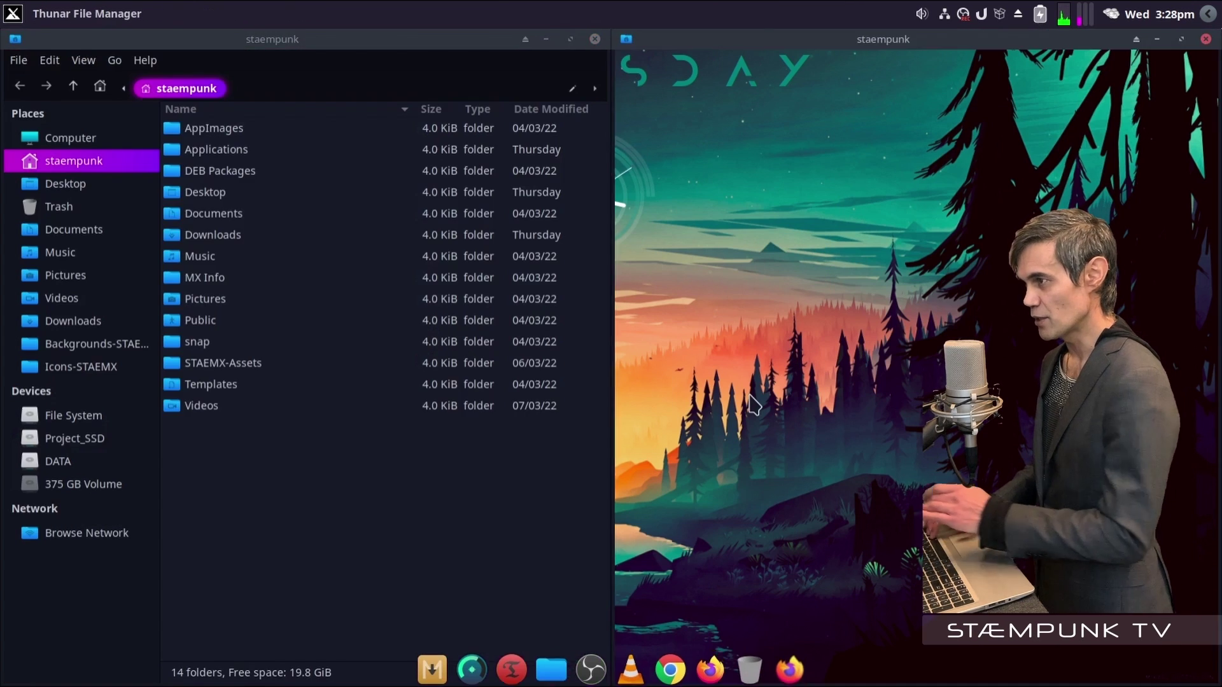
pyautogui.press('super+e')
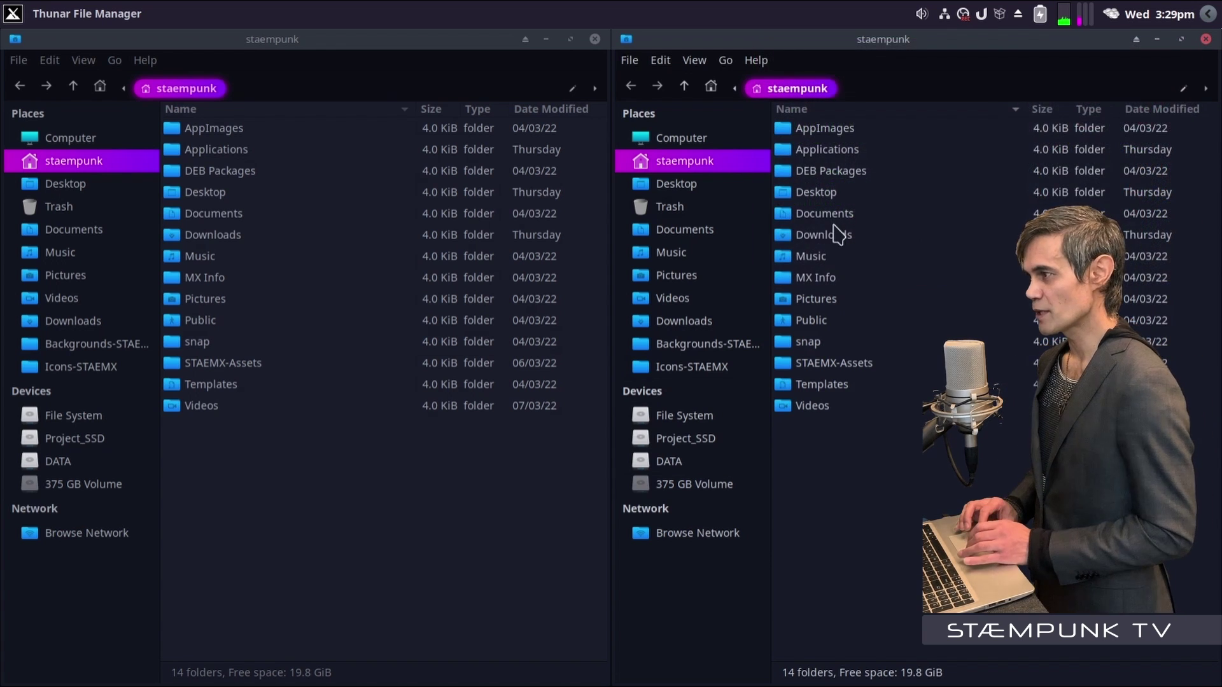
pyautogui.click(85, 418)
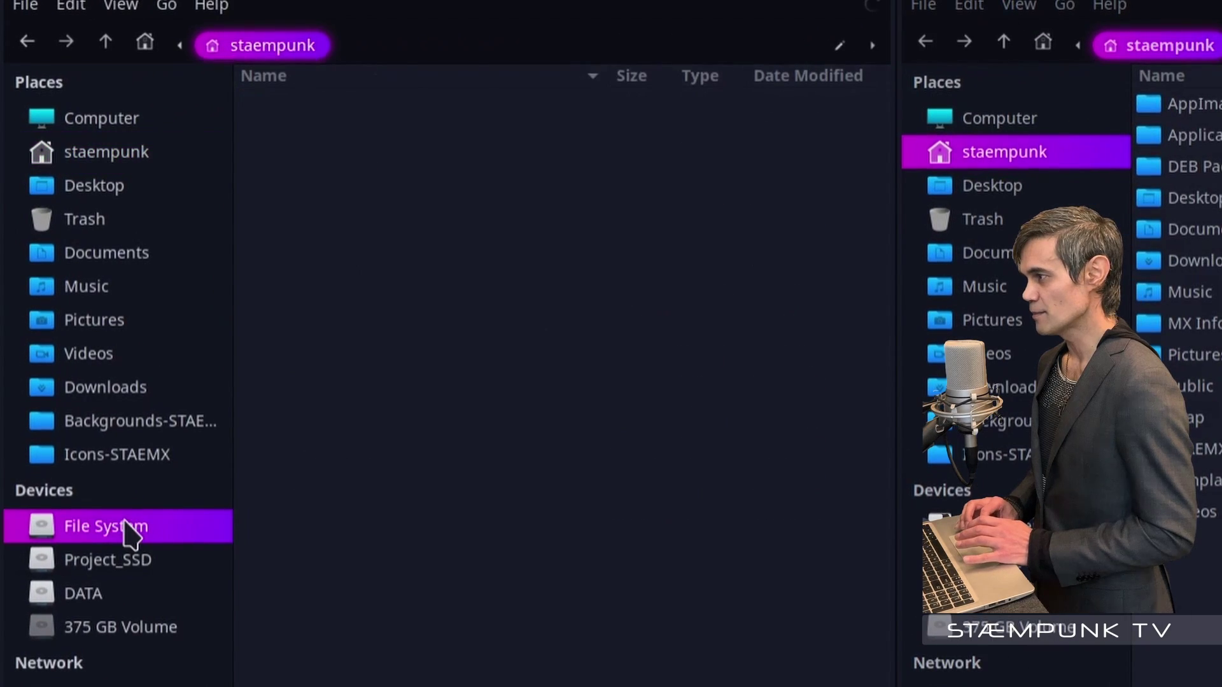
# Go to /usr/share/applications and copy gnome-control-center.desktop.
pyautogui.doubleClick(248, 669)
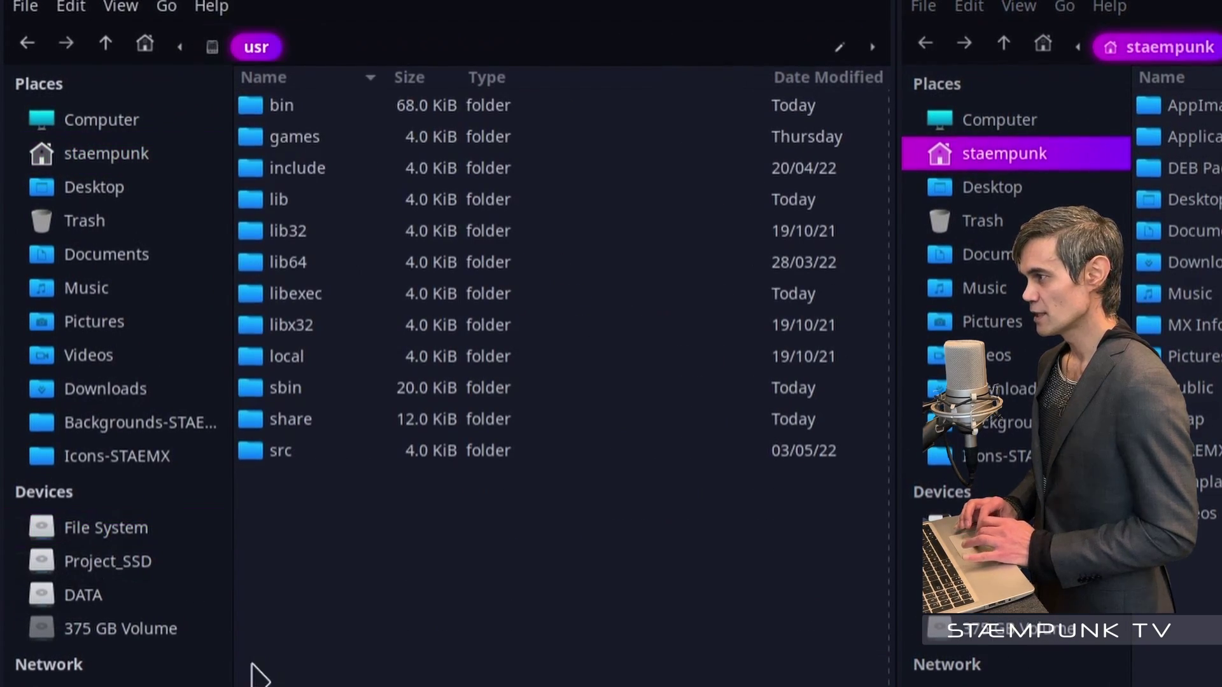
pyautogui.doubleClick(255, 421)
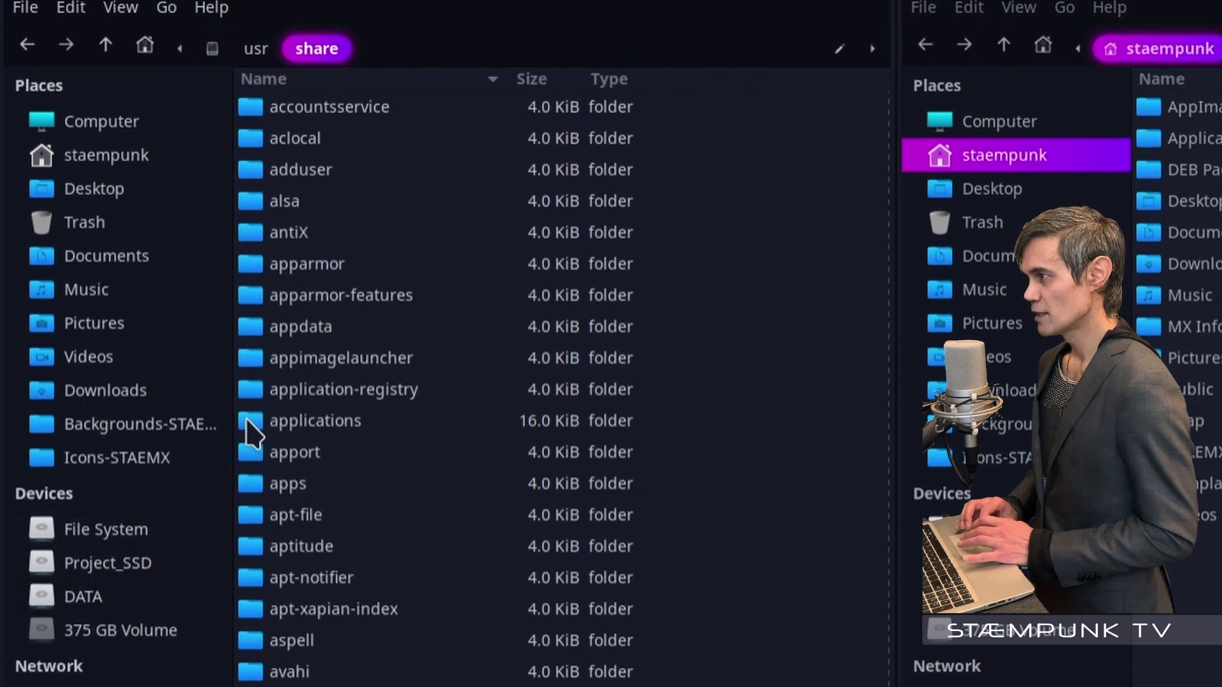
pyautogui.doubleClick(254, 422)
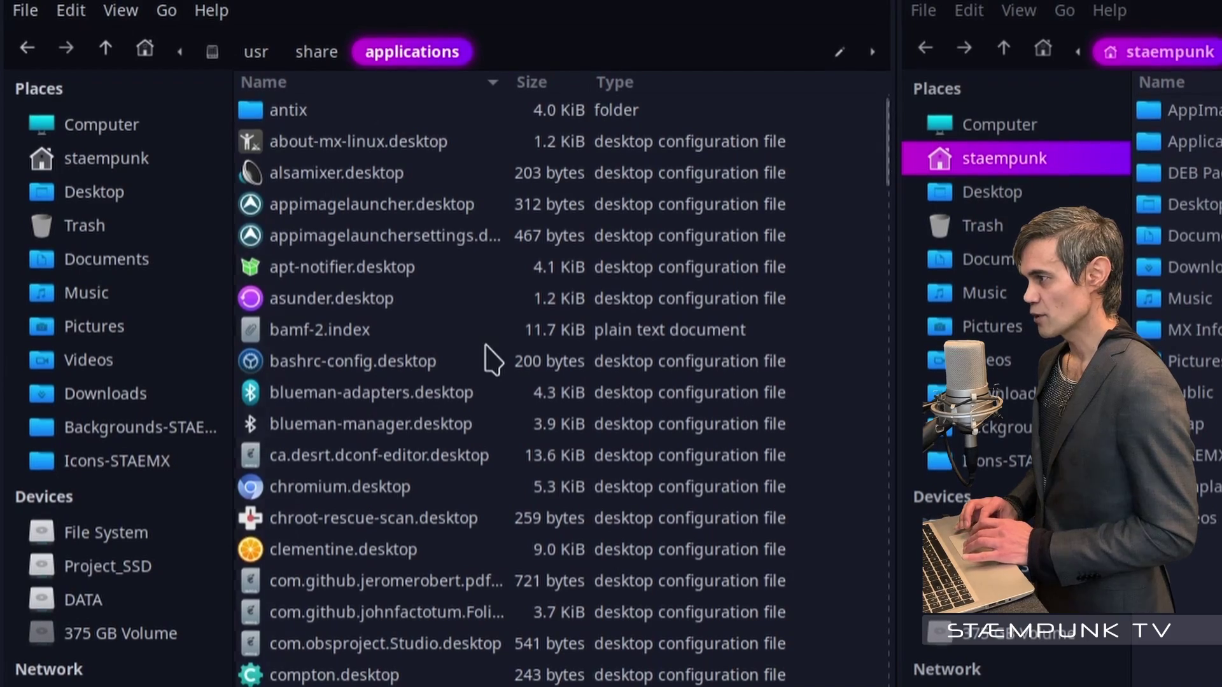
pyautogui.scroll(-10, 493, 361)
pyautogui.scroll(-1, 493, 360)
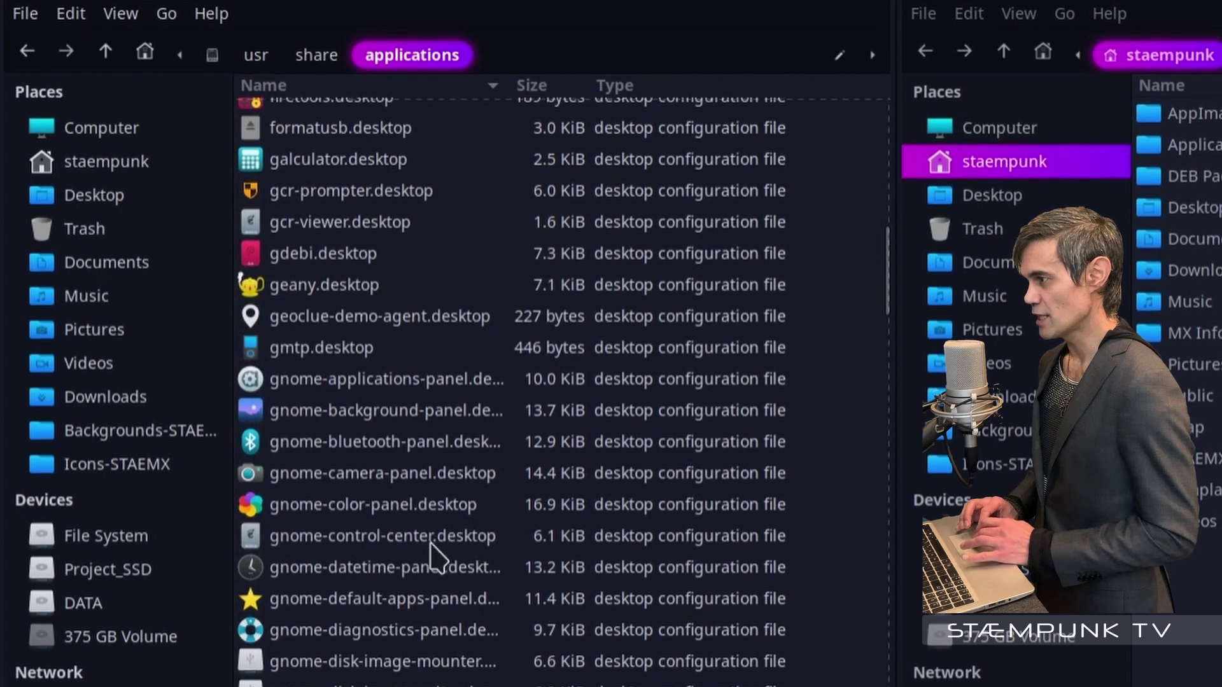
pyautogui.rightClick(243, 537)
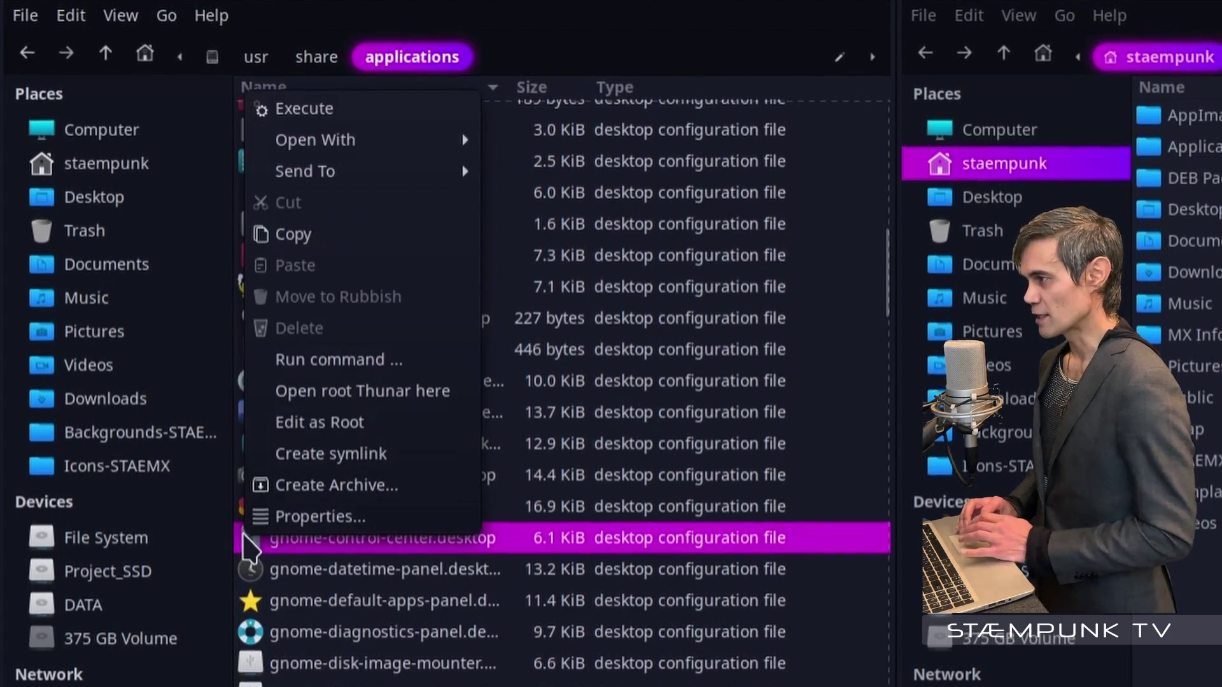
pyautogui.click(398, 241)
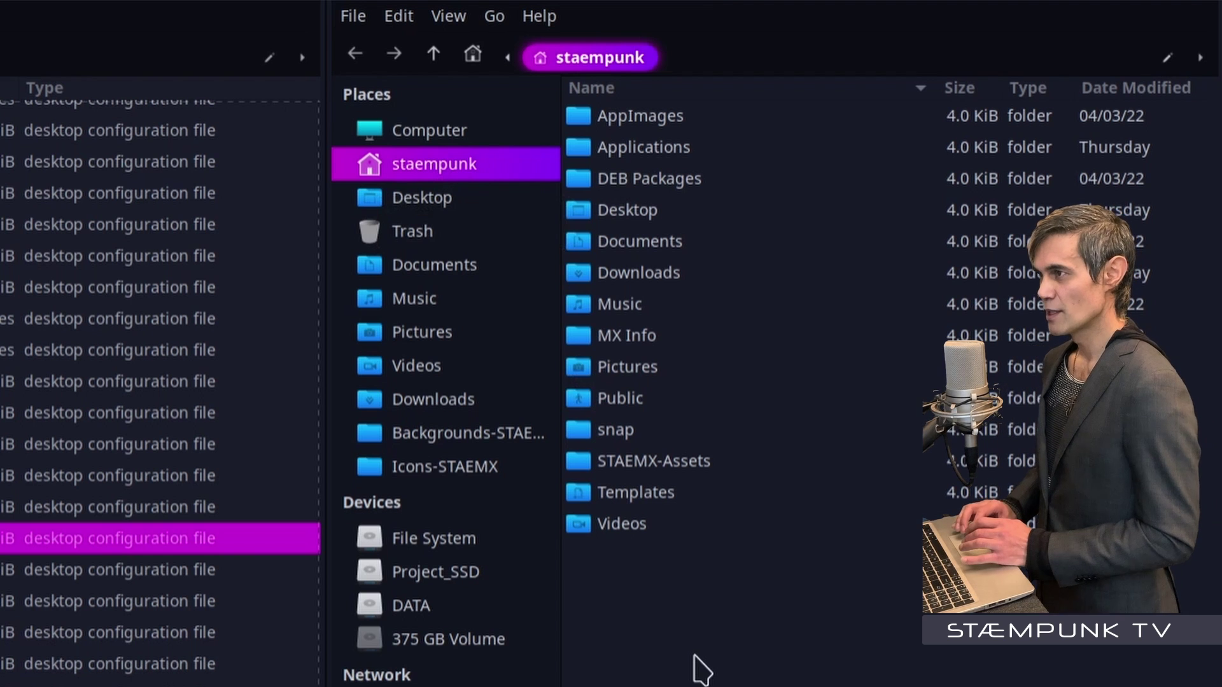
pyautogui.click(453, 16)
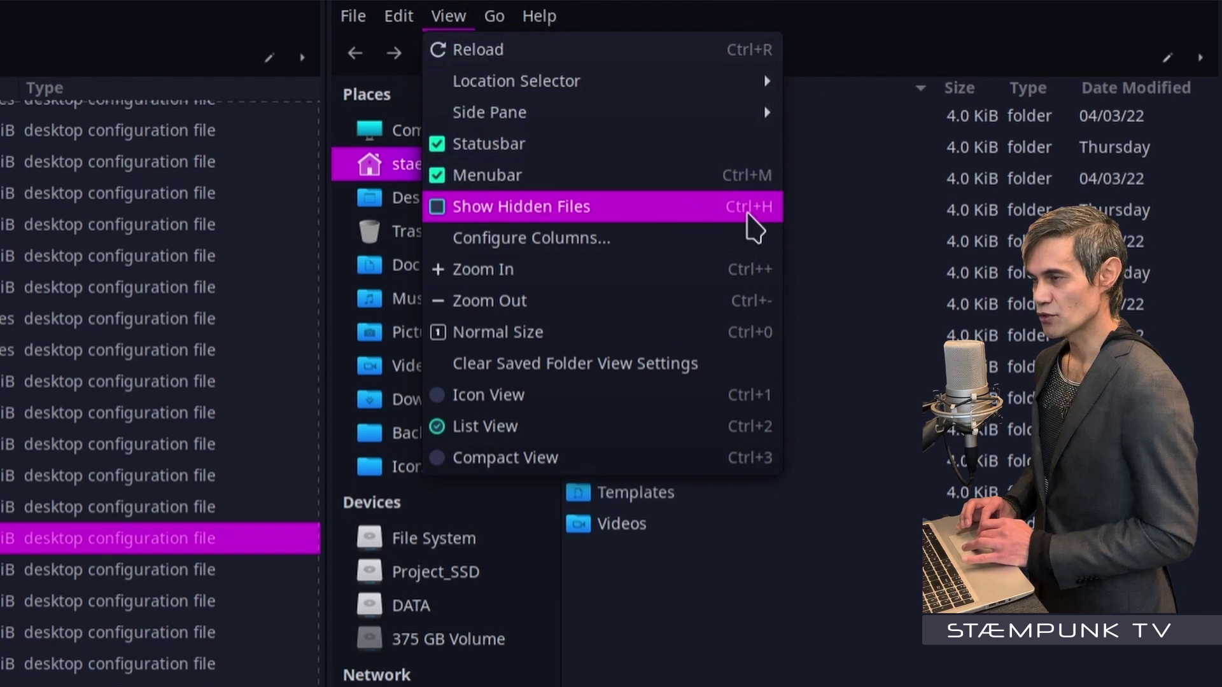
# Show hidden files with Ctrl+H and go into the home folder's .local/share/applications.
pyautogui.click(710, 670)
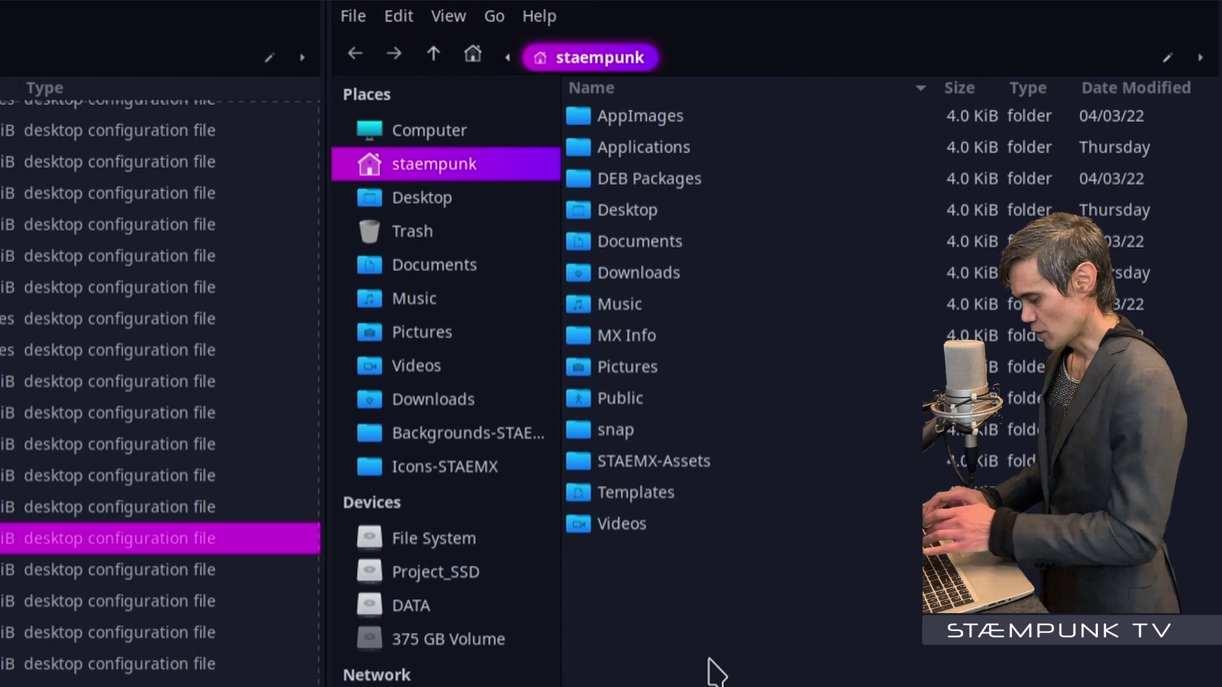
pyautogui.hotkey('ctrl', 'h')
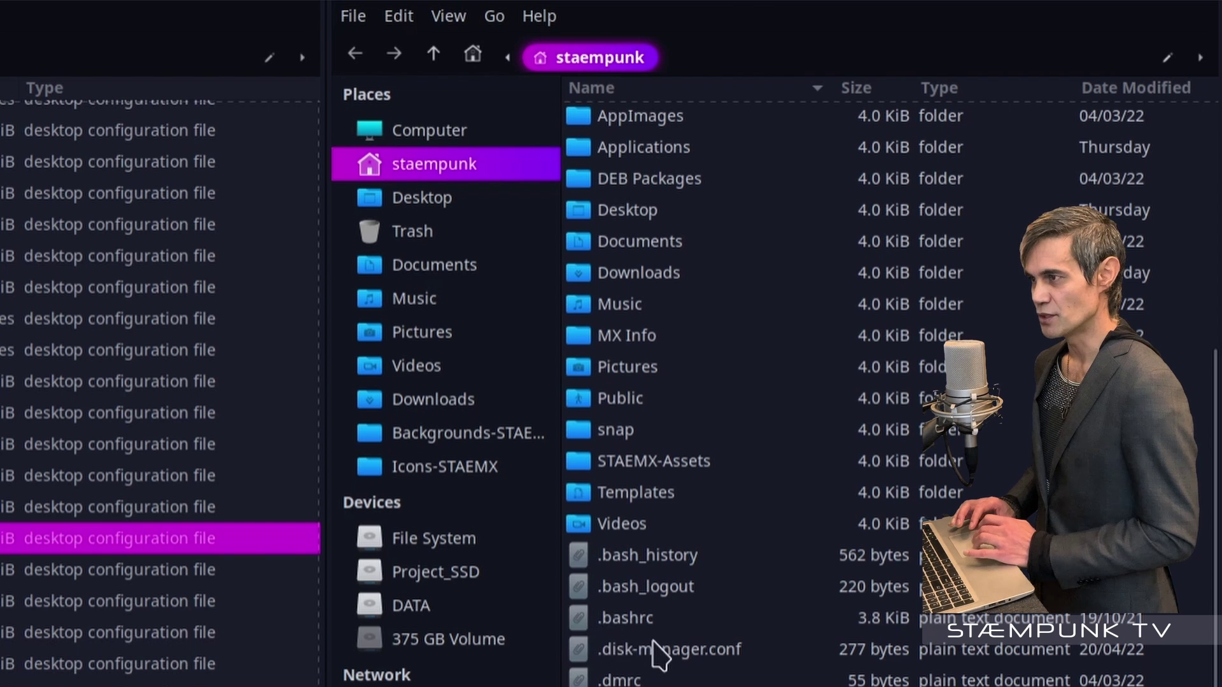
pyautogui.scroll(4, 655, 652)
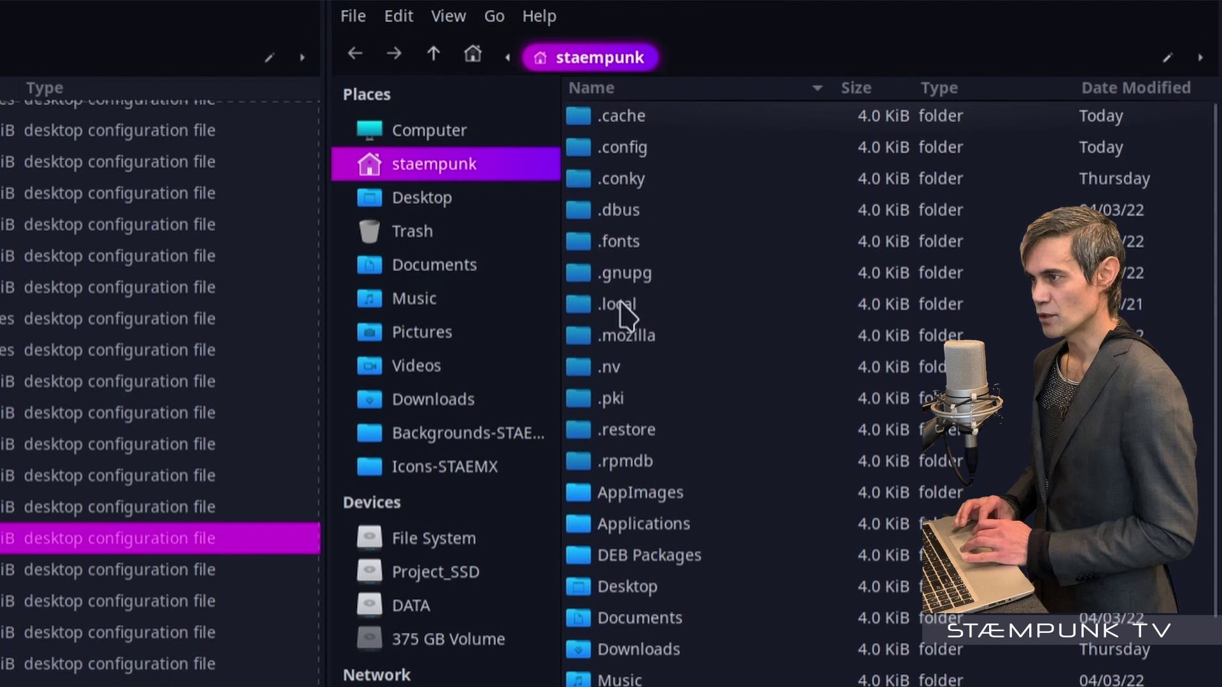
pyautogui.doubleClick(580, 304)
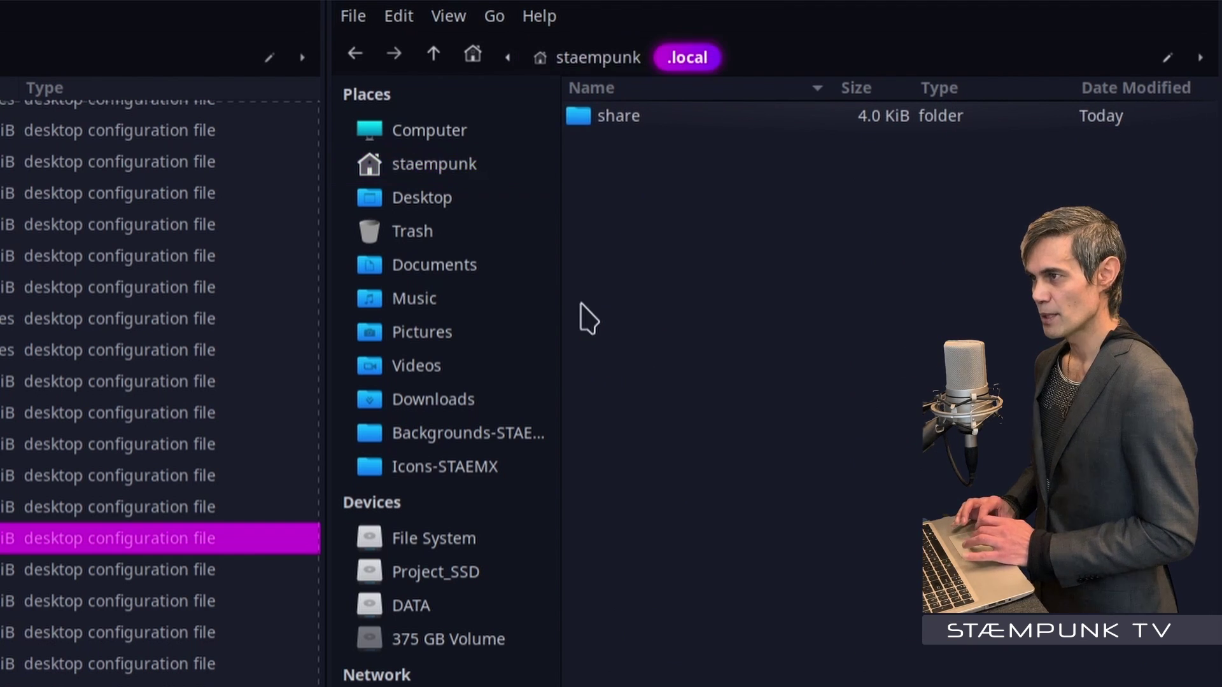
pyautogui.doubleClick(589, 122)
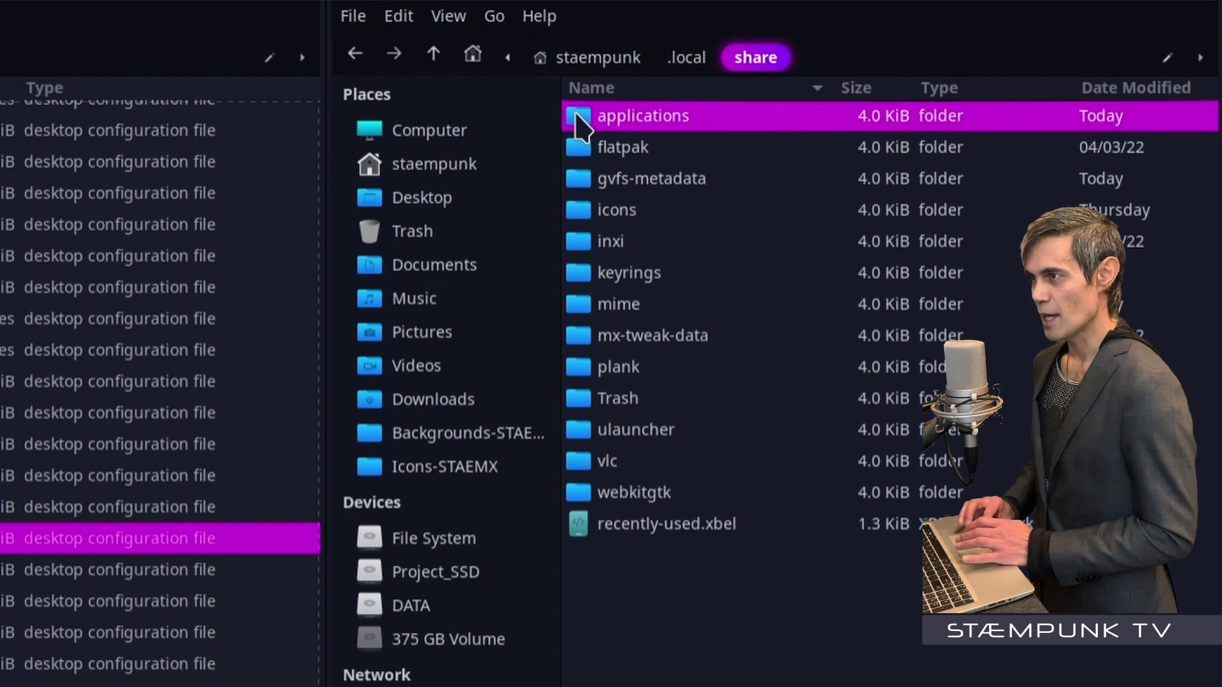
pyautogui.doubleClick(580, 121)
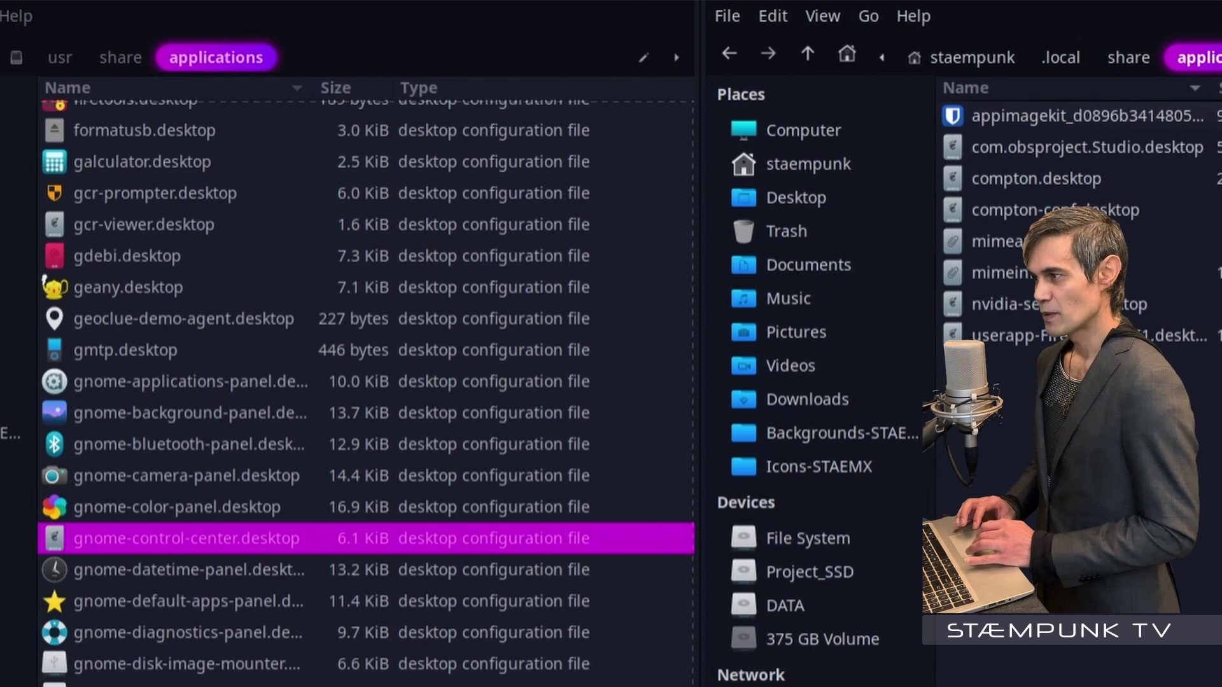
pyautogui.rightClick(1083, 474)
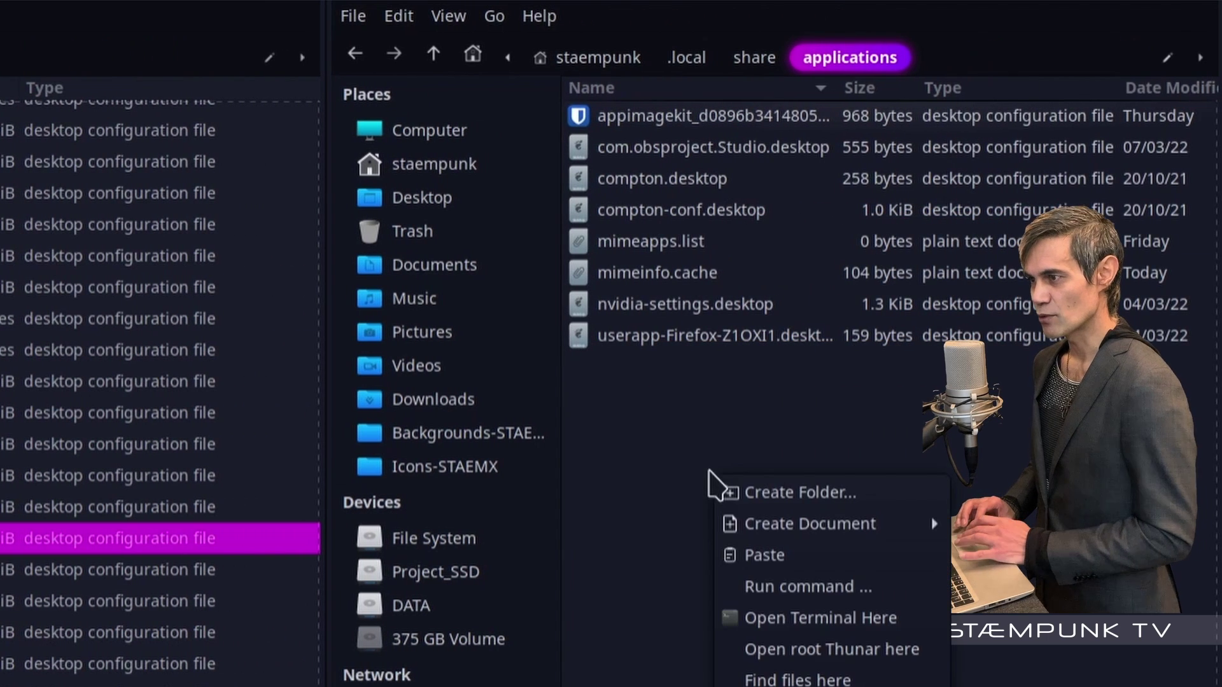
# Paste gnome-control-center.desktop into .local/share/applications, close the system folder window, and edit it in FeatherPad.
pyautogui.click(808, 555)
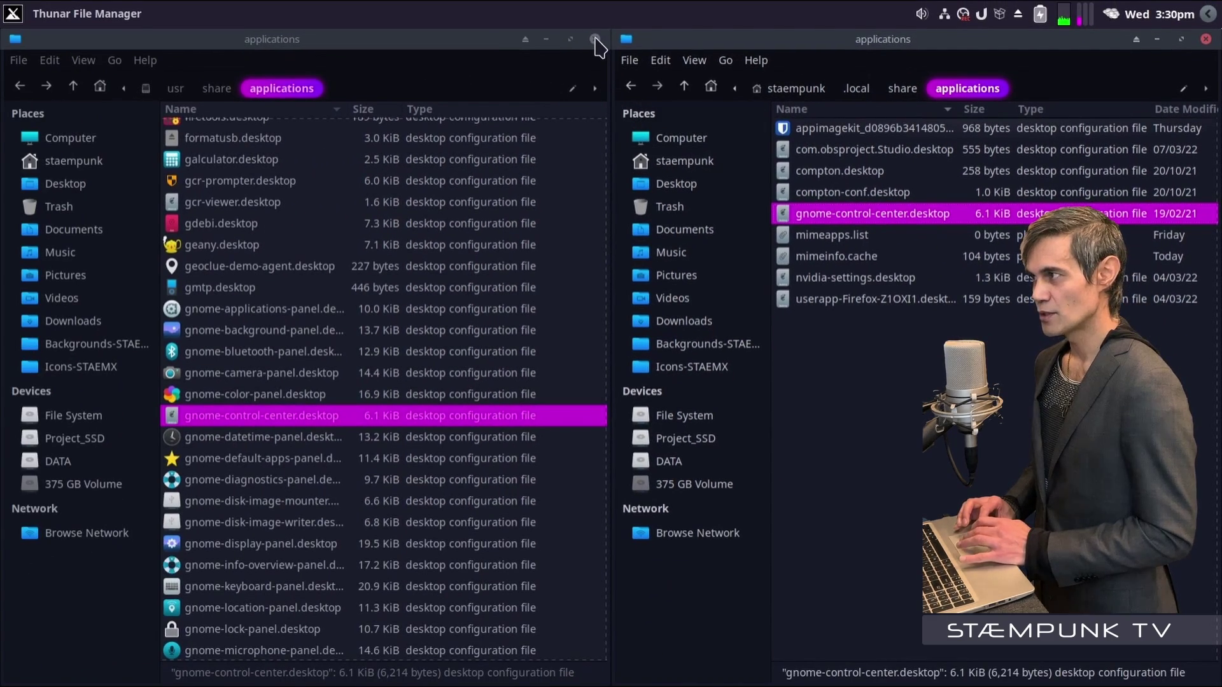
pyautogui.click(594, 40)
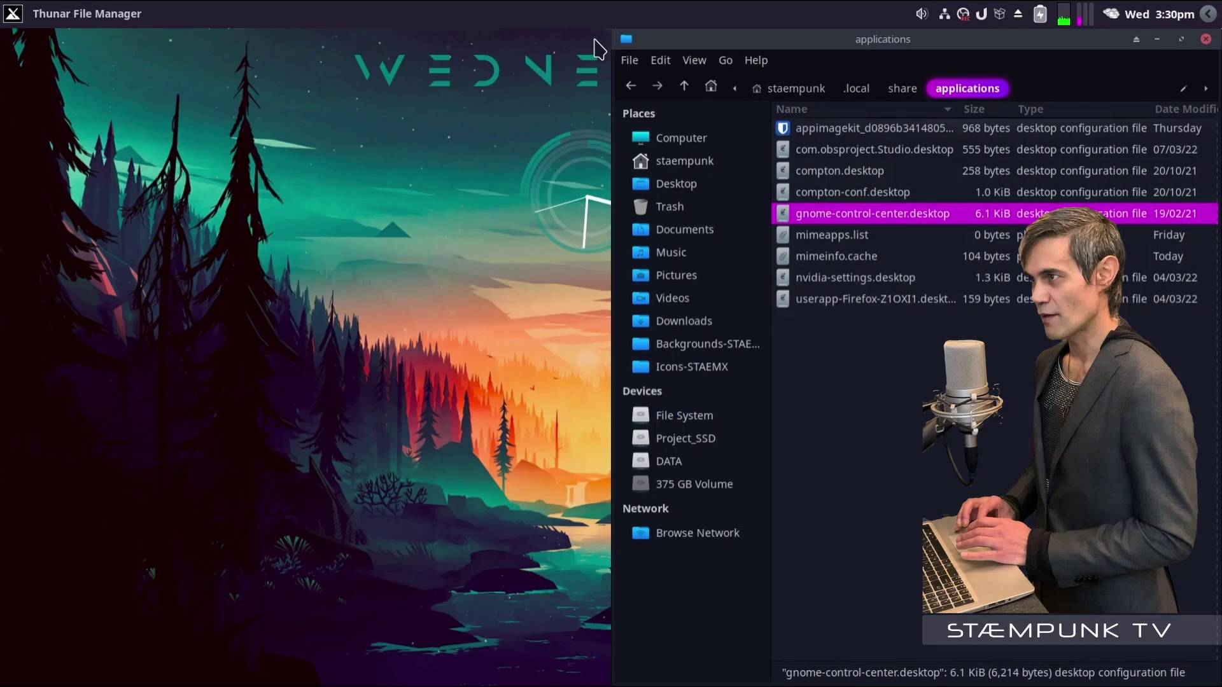
pyautogui.rightClick(844, 216)
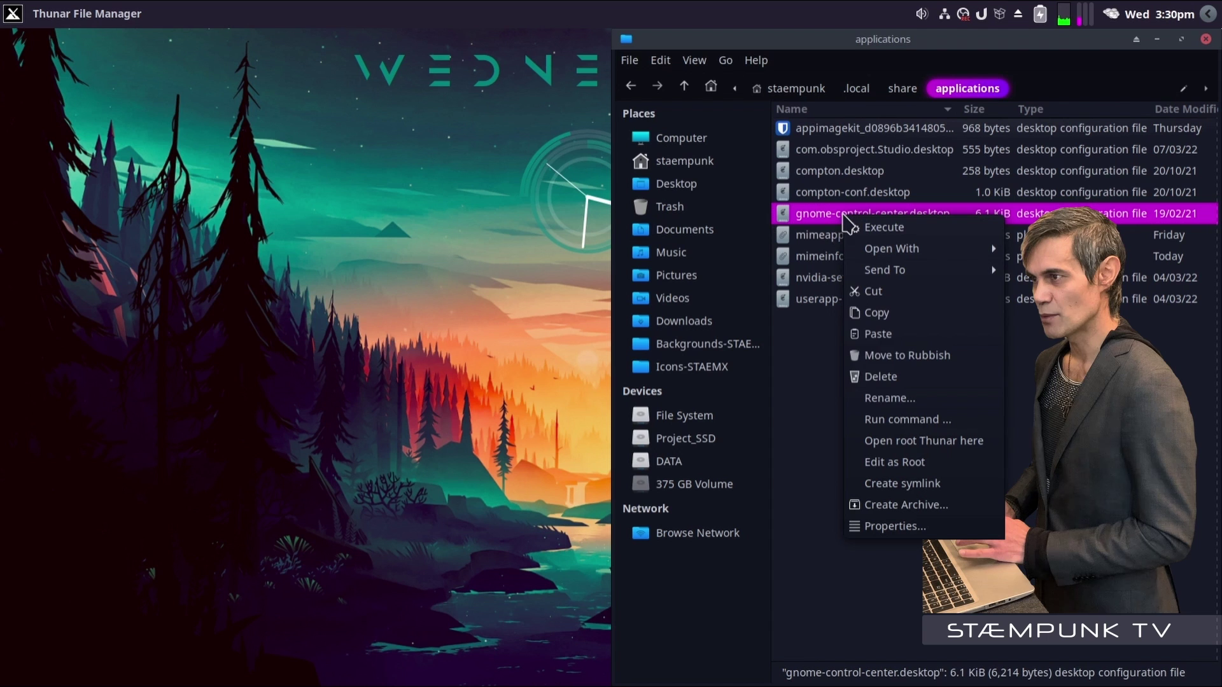
pyautogui.moveTo(884, 253)
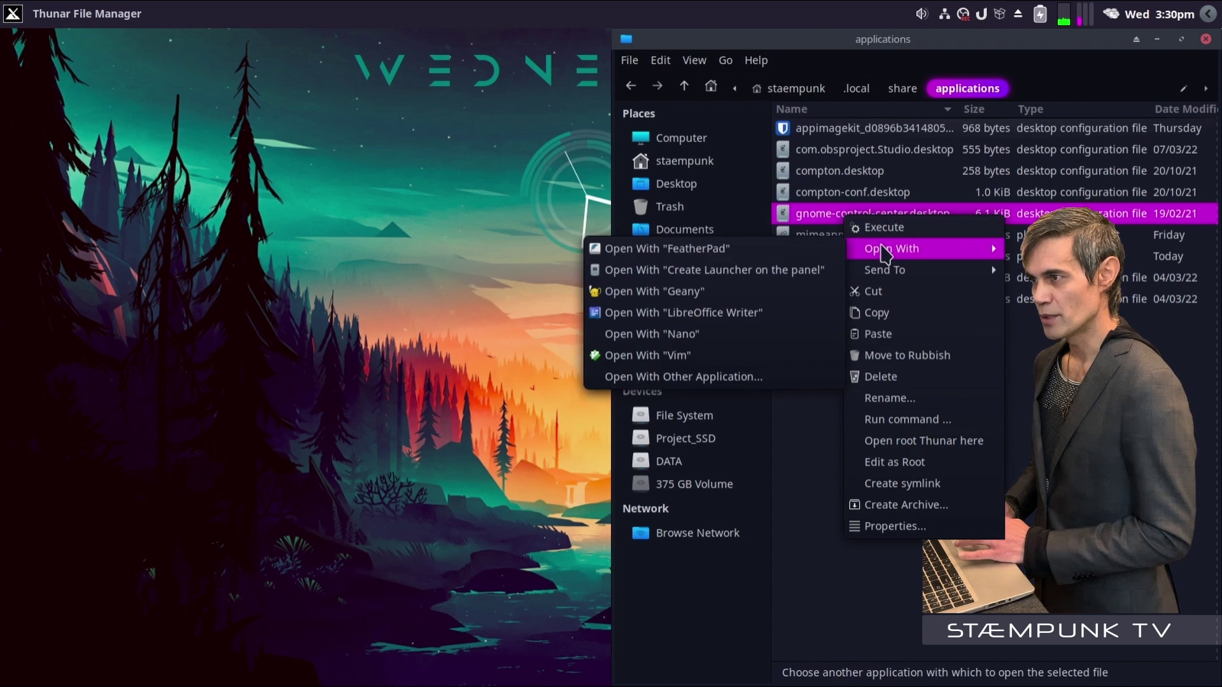
pyautogui.click(738, 255)
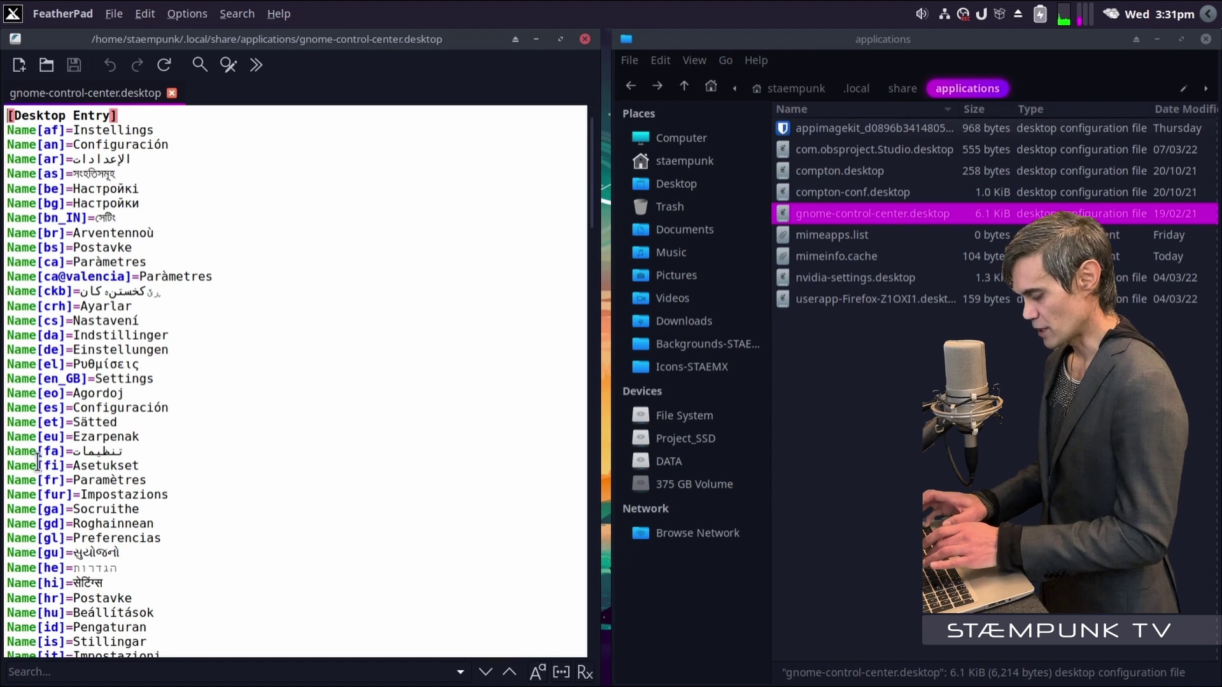
# Turn on FeatherPad line numbers and select the word 'Settings' on line 76.
pyautogui.hotkey('ctrl', 'shift', 'l')
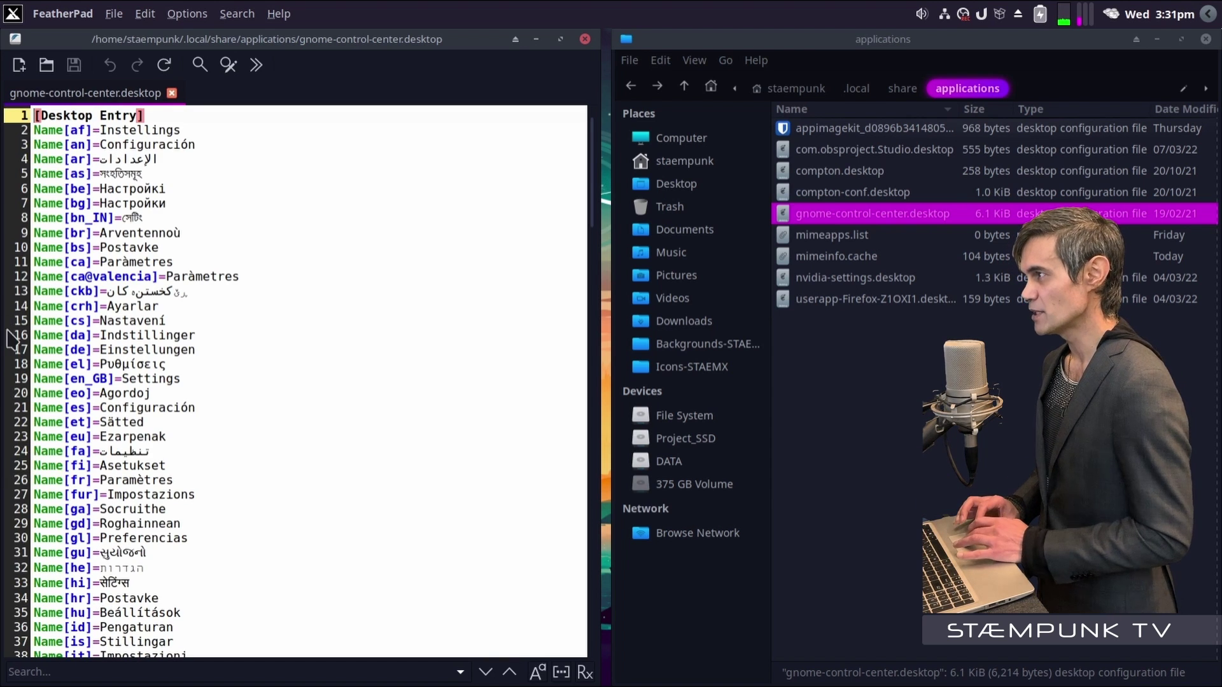
pyautogui.click(187, 13)
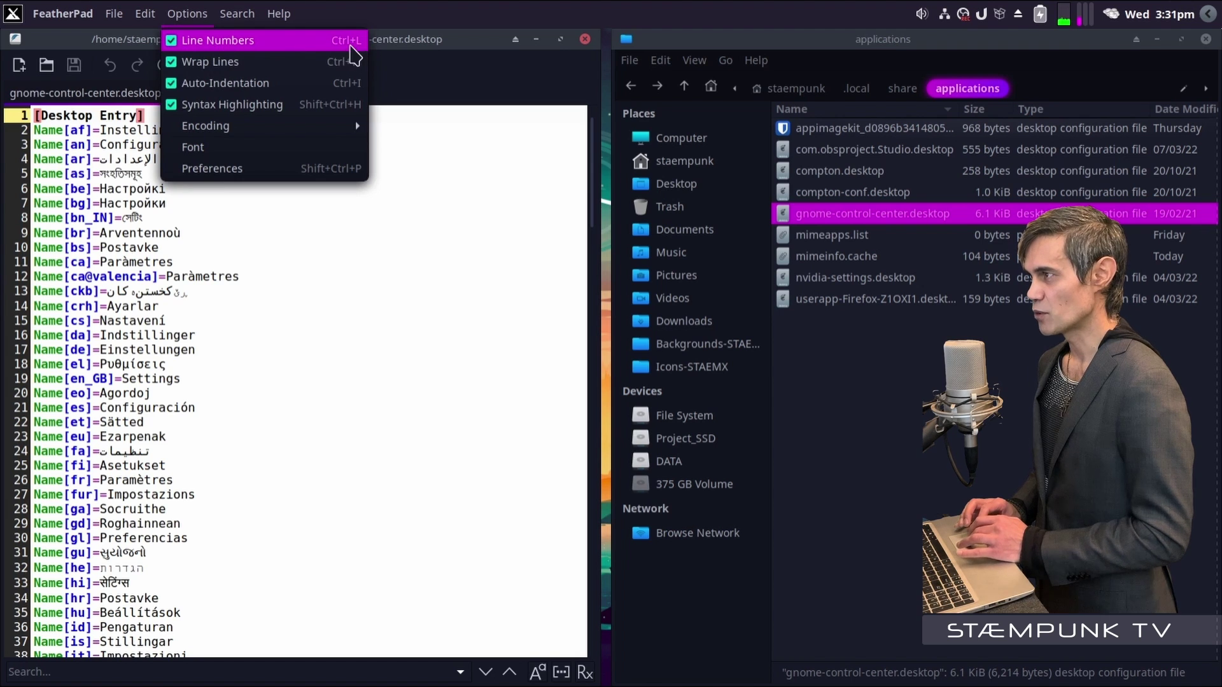
pyautogui.click(420, 74)
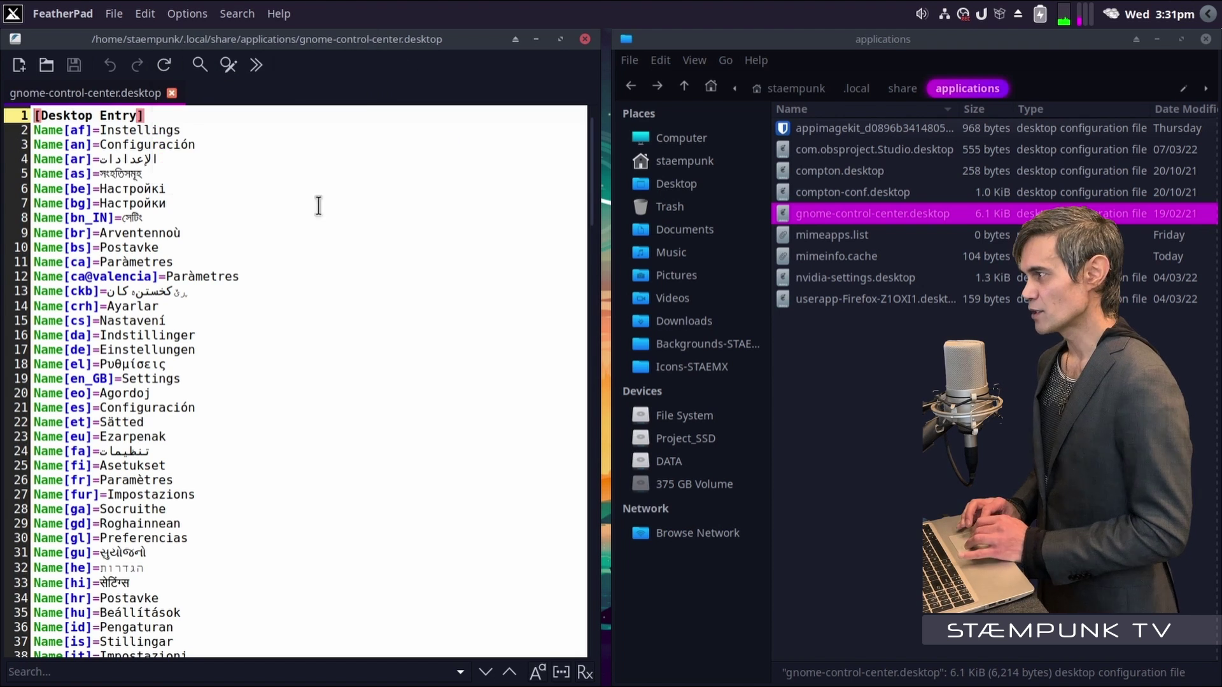
pyautogui.scroll(-14, 317, 189)
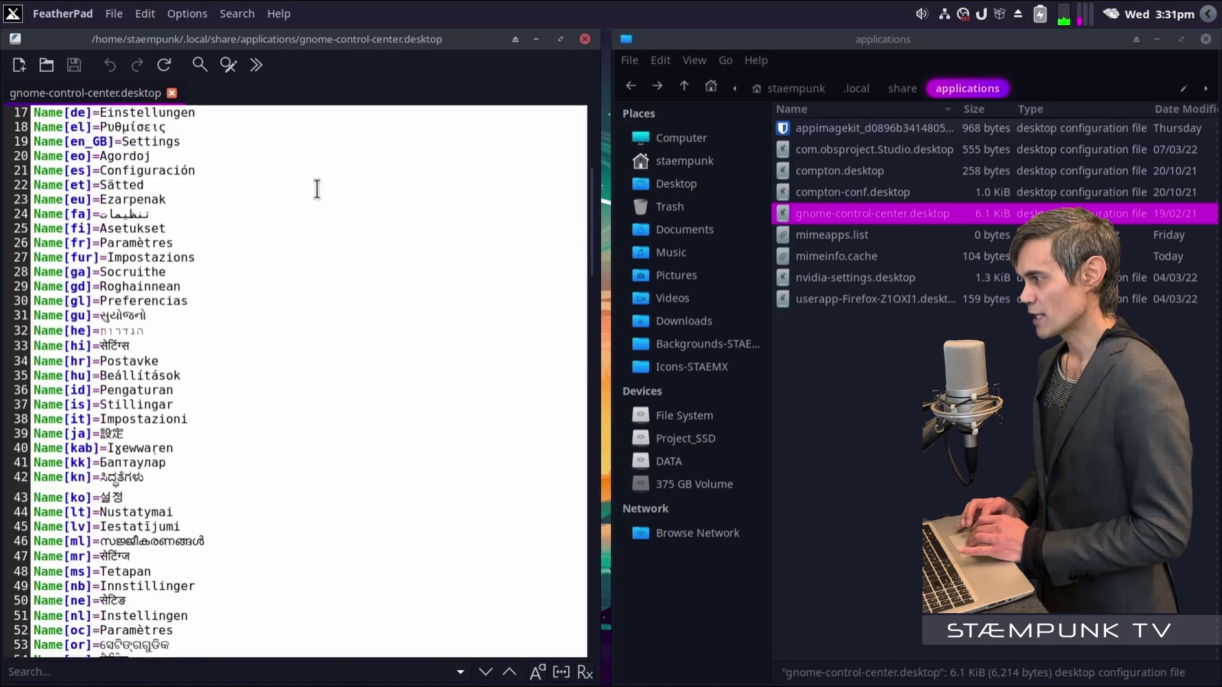
pyautogui.scroll(-4, 317, 188)
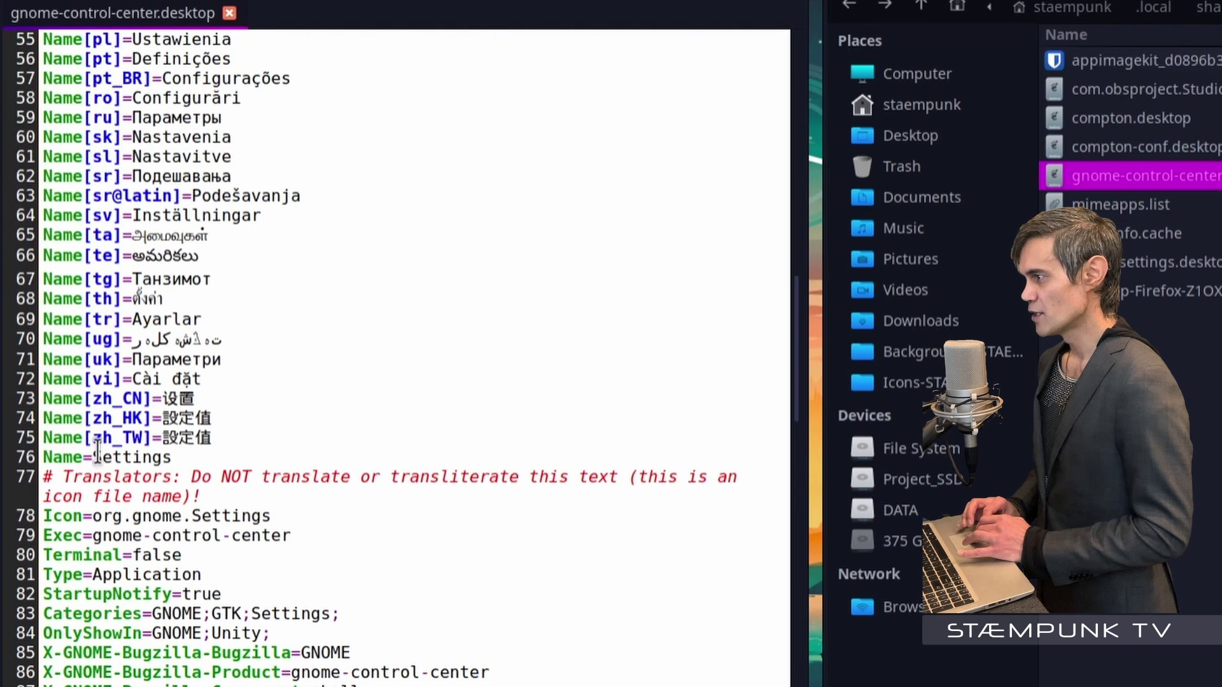
pyautogui.moveTo(93, 457); pyautogui.dragTo(173, 457)
# Change the name to 'Google Drive', prefix line 84's OnlyShowIn=GNOME;Unity; with #, and save.
pyautogui.write('Google Drive')
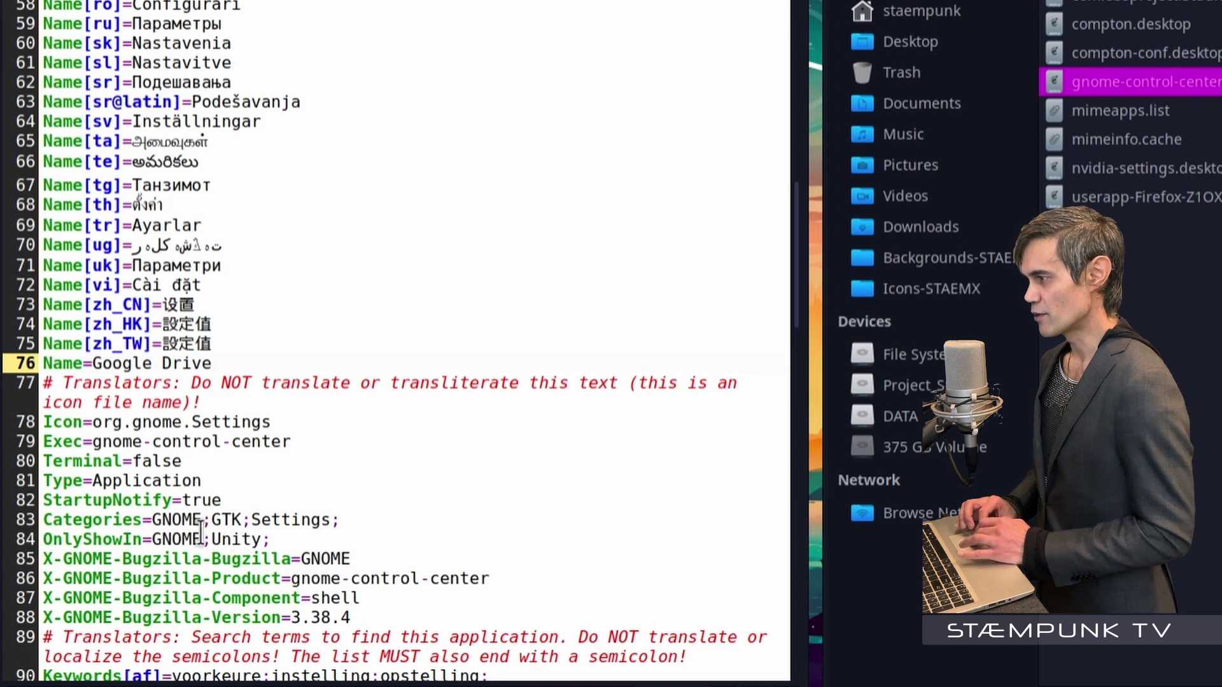
pyautogui.scroll(-1, 46, 539)
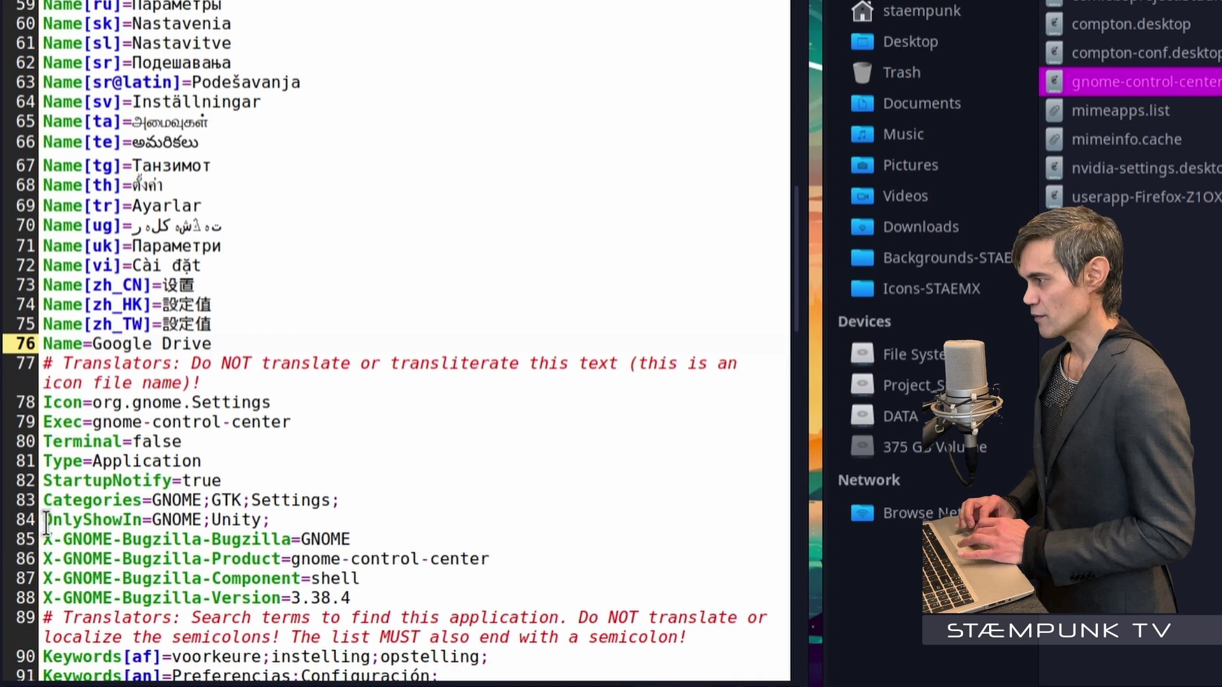
pyautogui.click(46, 520)
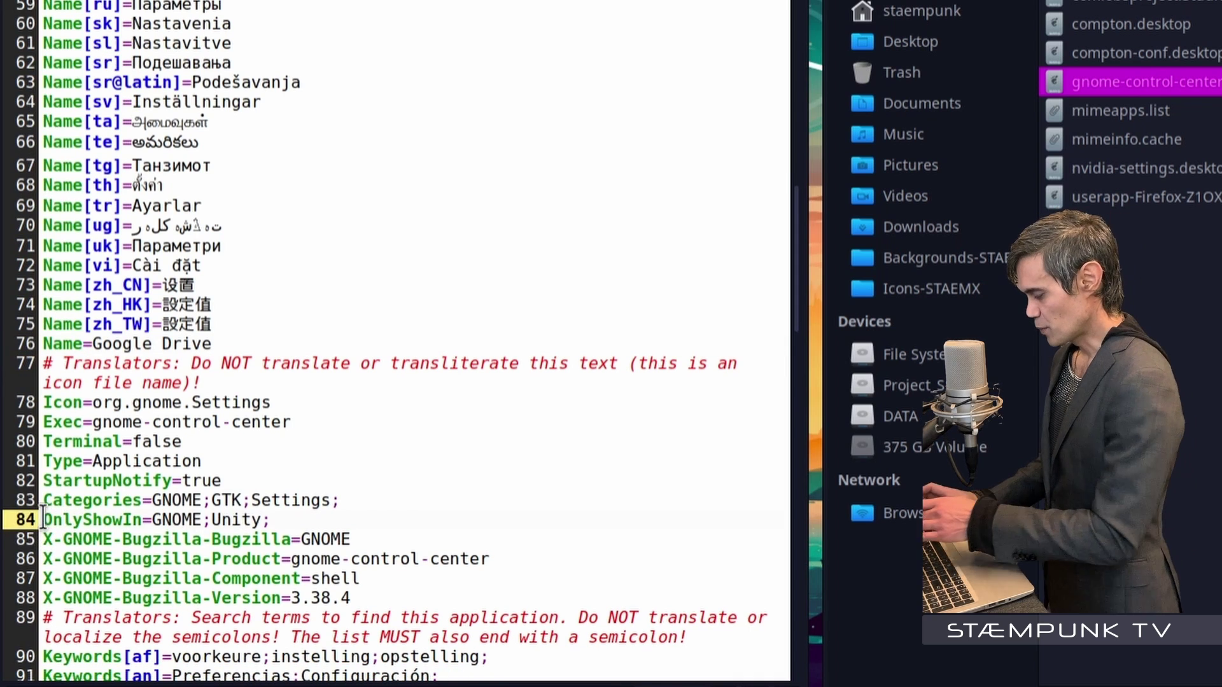
pyautogui.write('#')
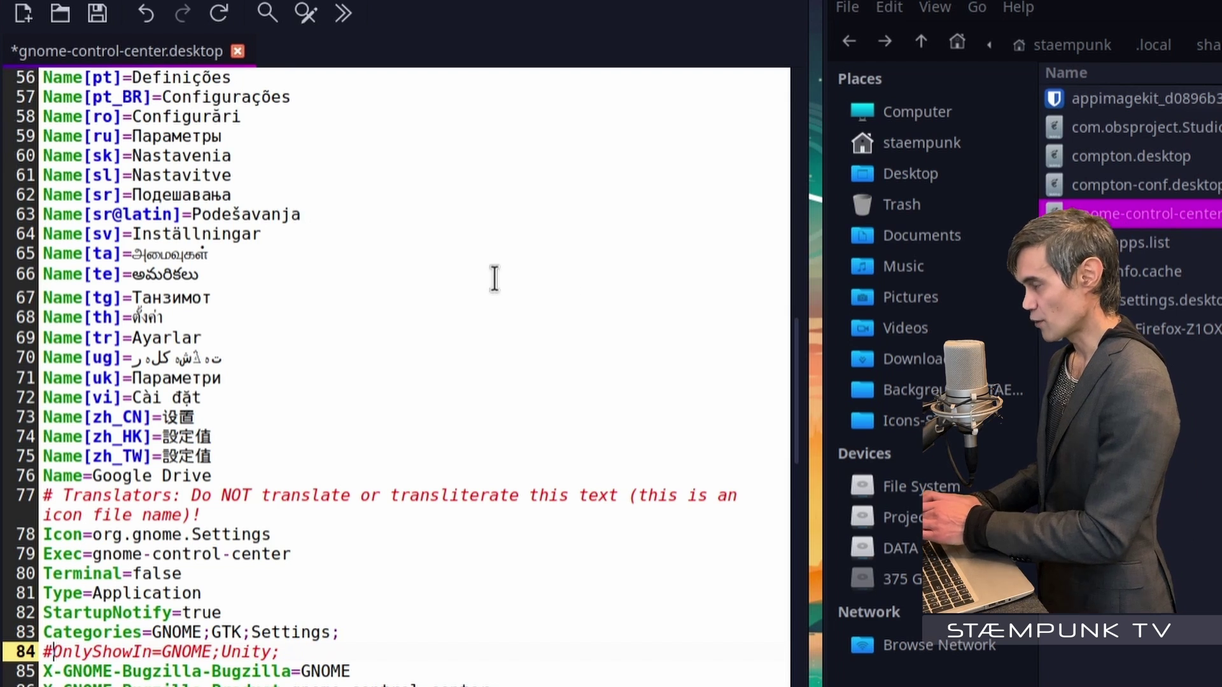
pyautogui.hotkey('ctrl', 's')
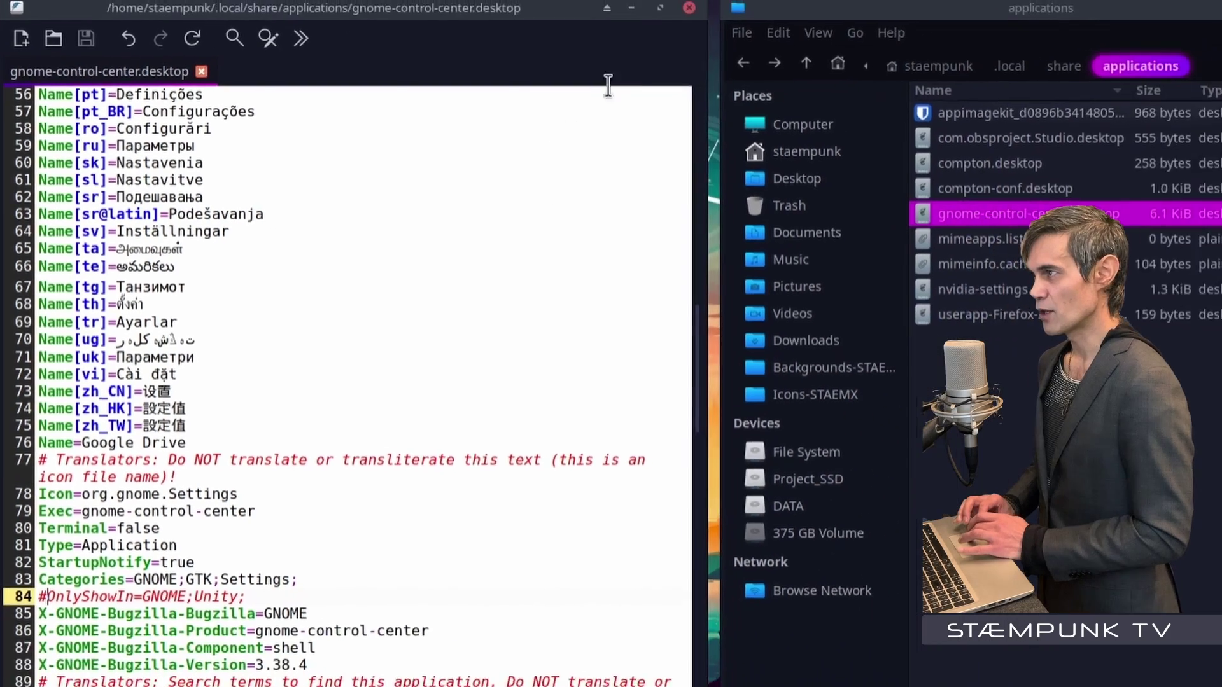
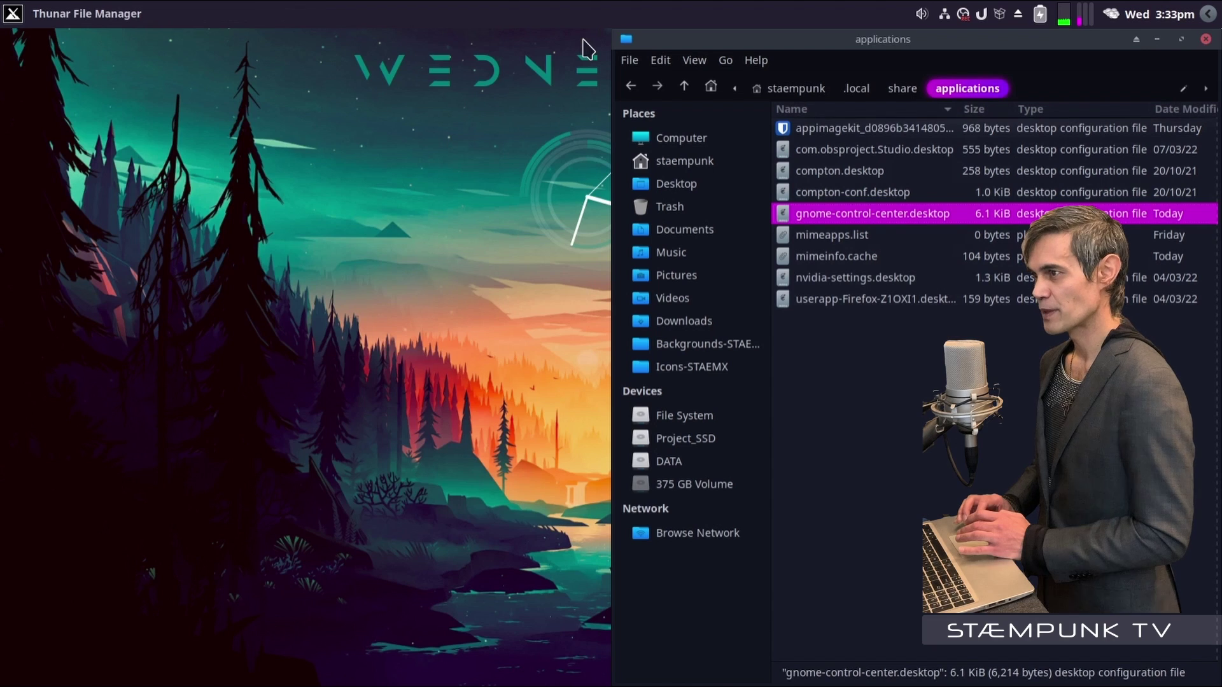
# Close the Thunar window that shows the applications folder, leaving the bare desktop.
pyautogui.click(1205, 39)
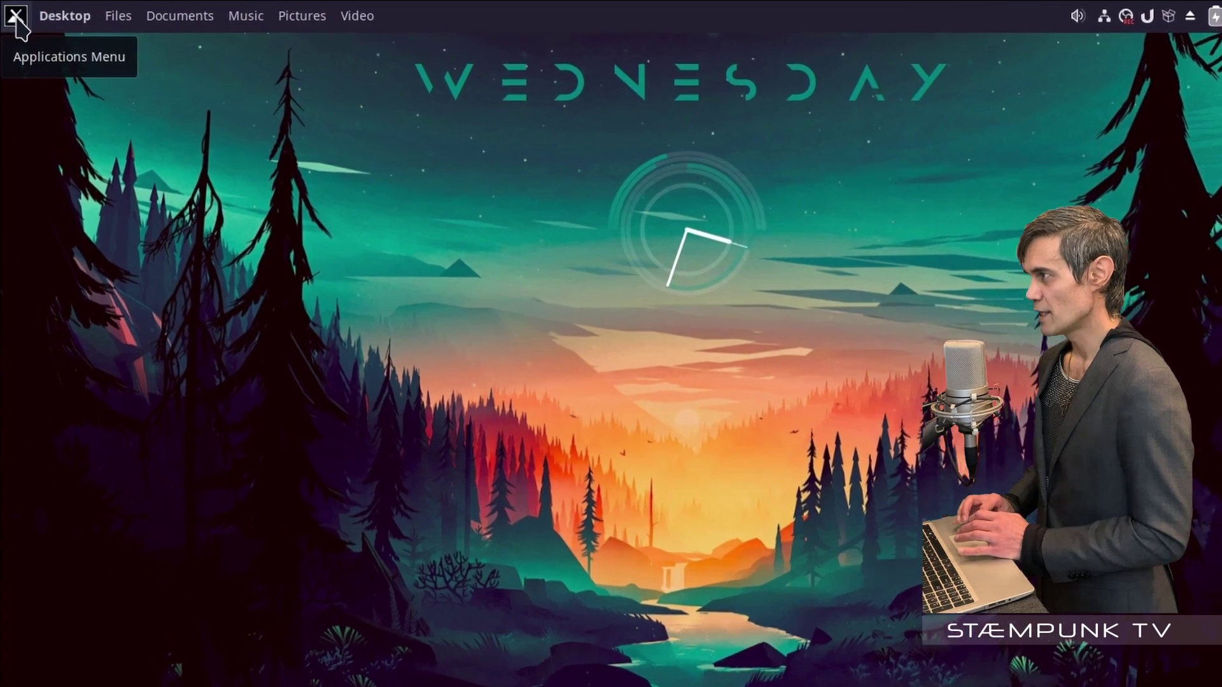
# Search the Whisker Menu for 'googl' and bring up the Google Drive entry's options menu.
pyautogui.click(12, 14)
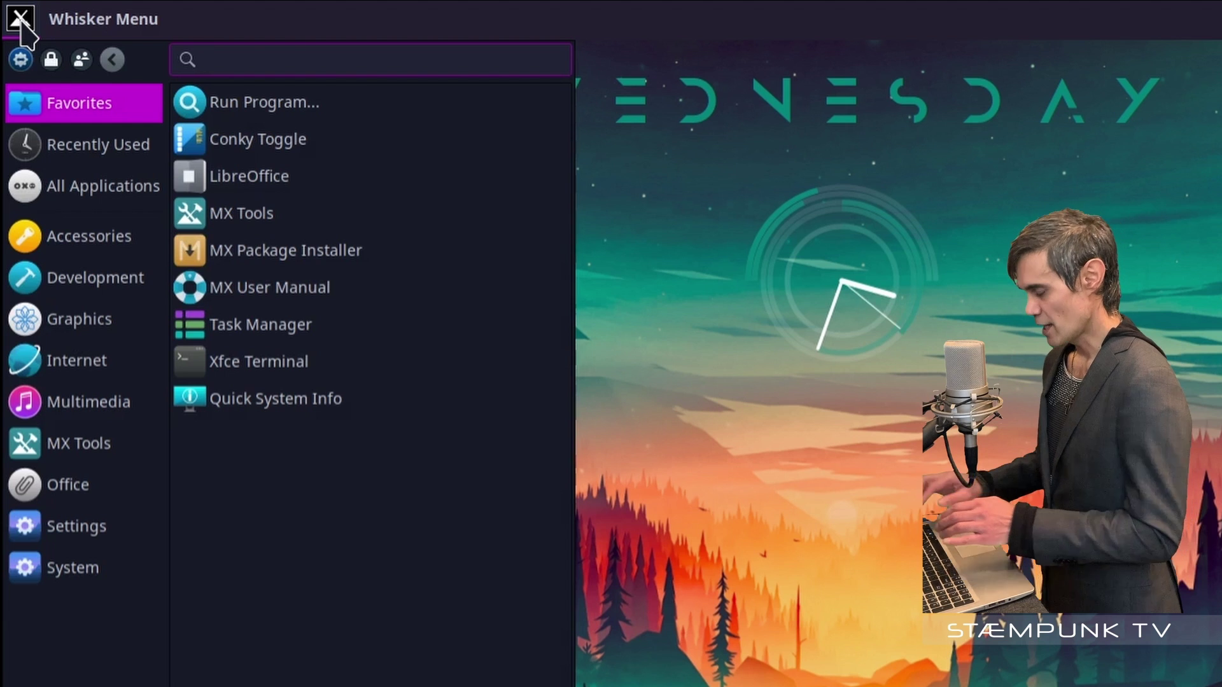
pyautogui.write('googl')
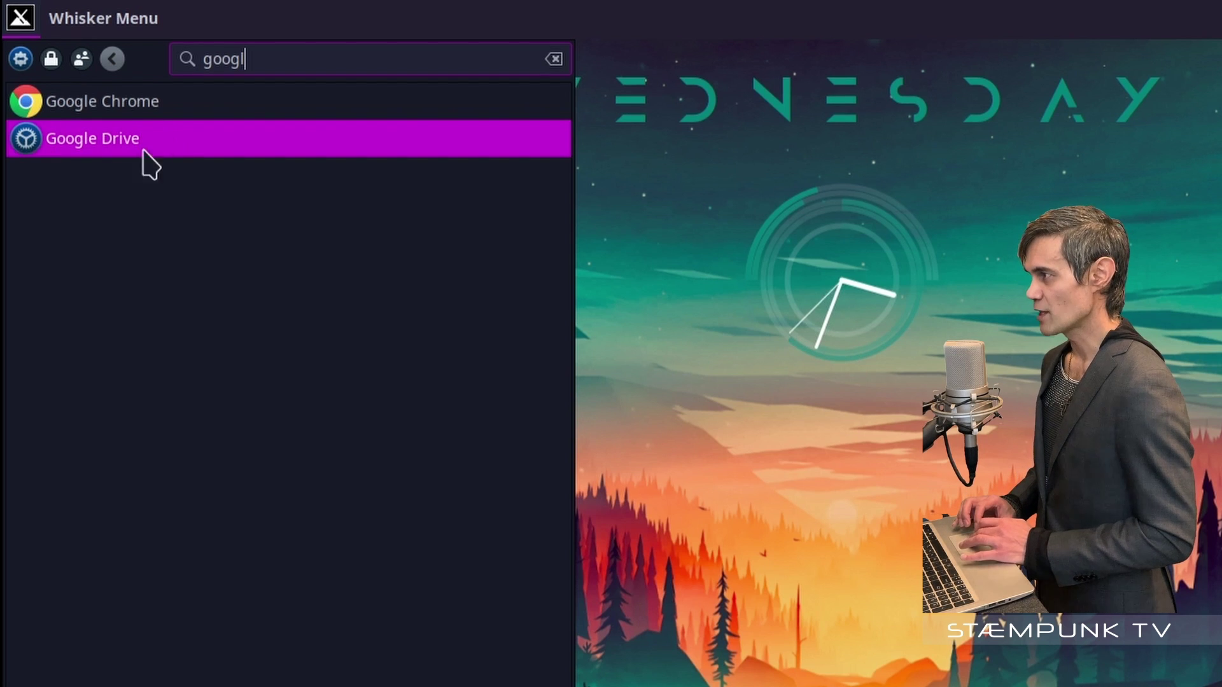
pyautogui.rightClick(177, 139)
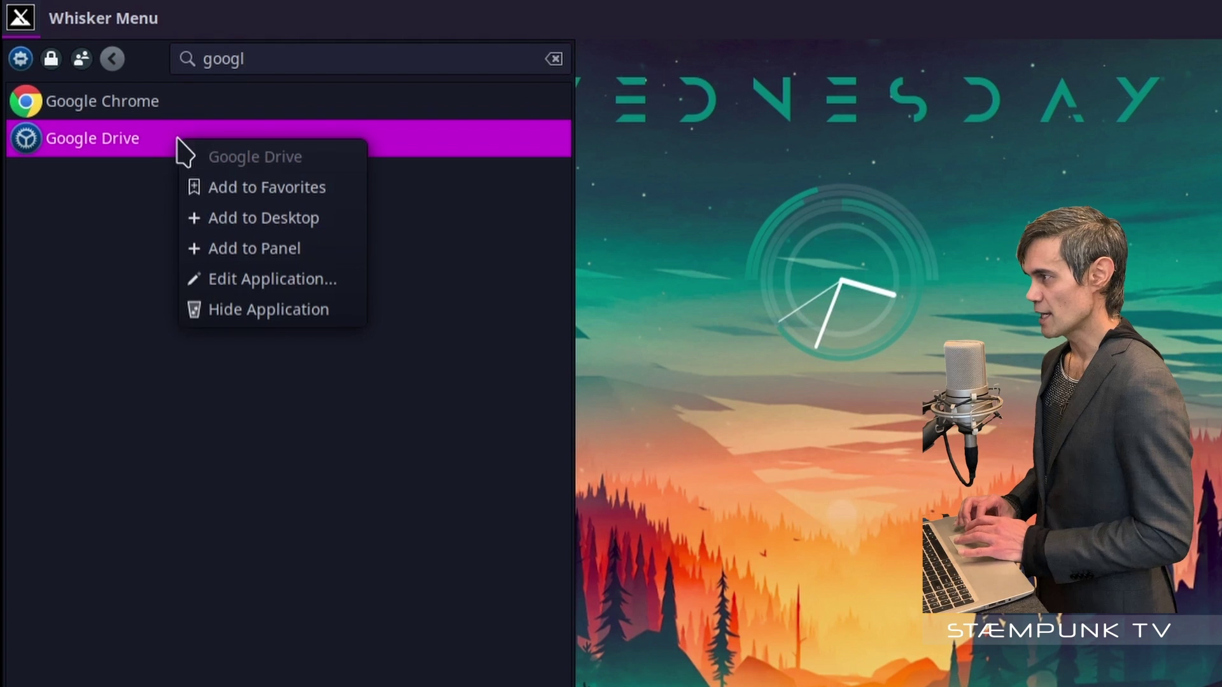
# Edit the Google Drive launcher, reposition its editor, and open the Select an icon chooser.
pyautogui.click(275, 280)
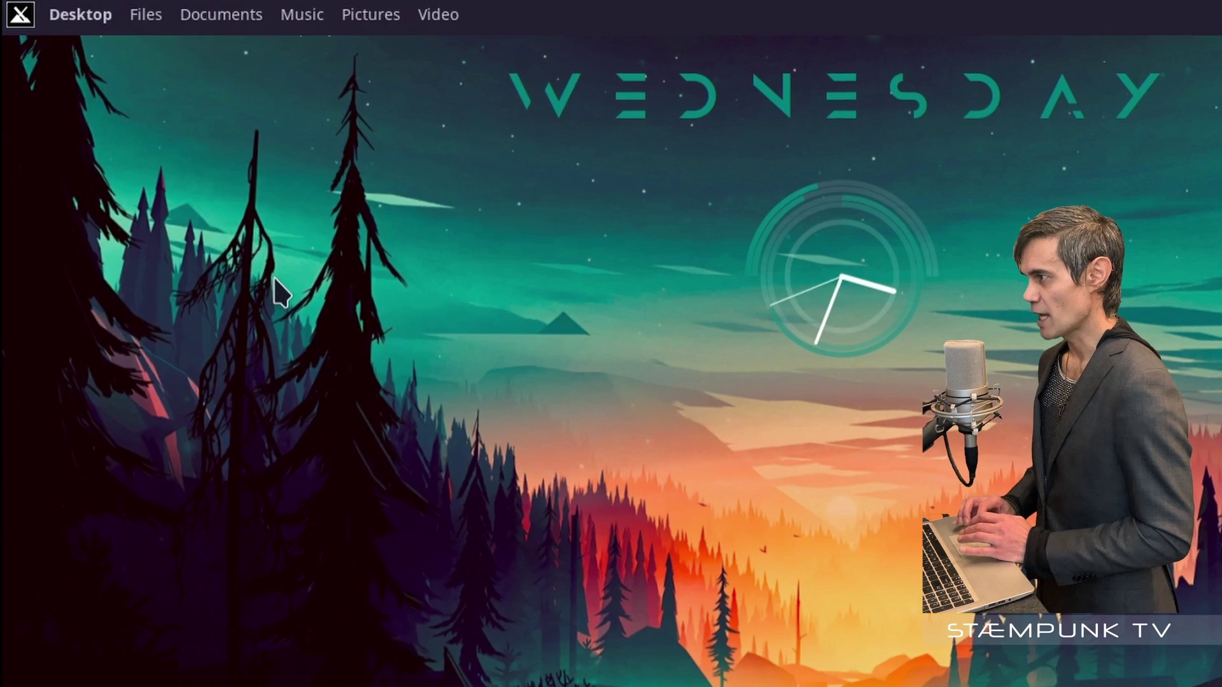
pyautogui.moveTo(773, 265); pyautogui.dragTo(377, 137)
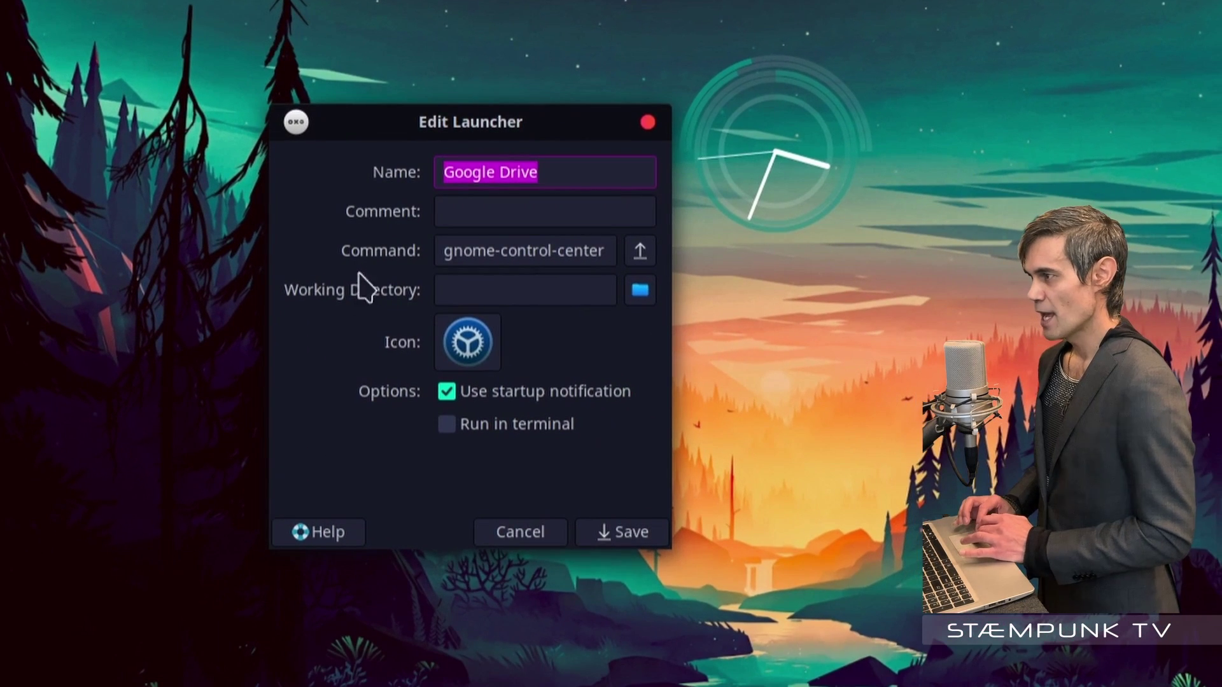
pyautogui.click(474, 338)
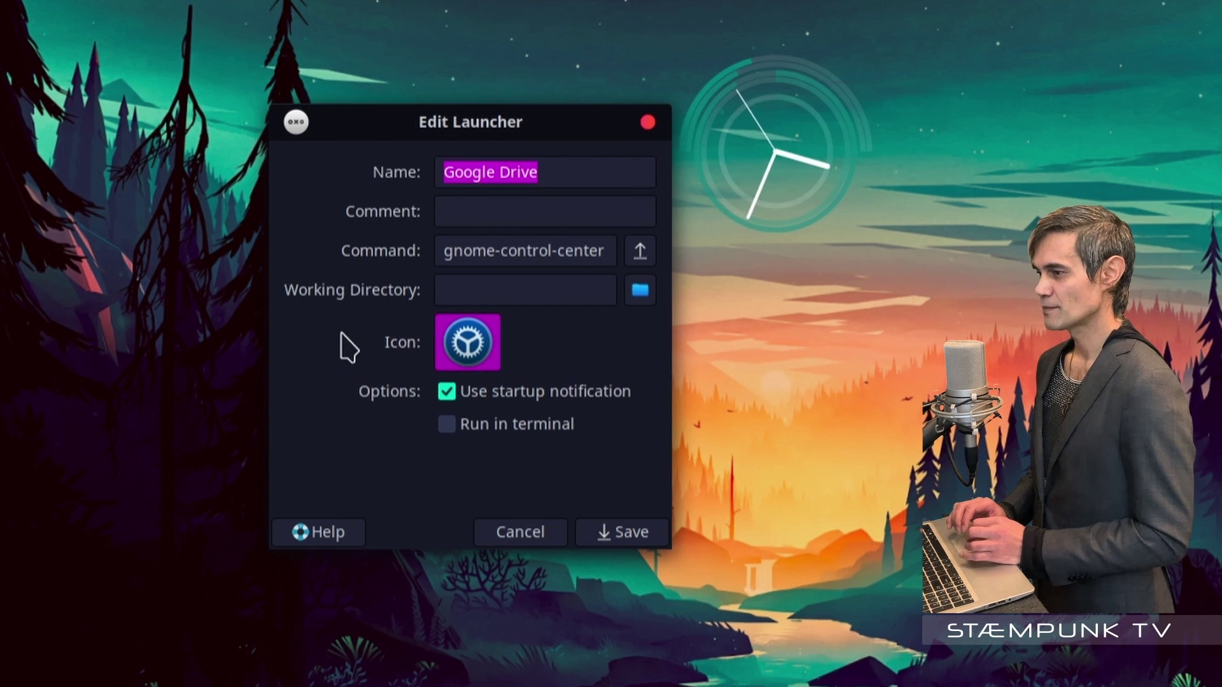
pyautogui.press('Return')
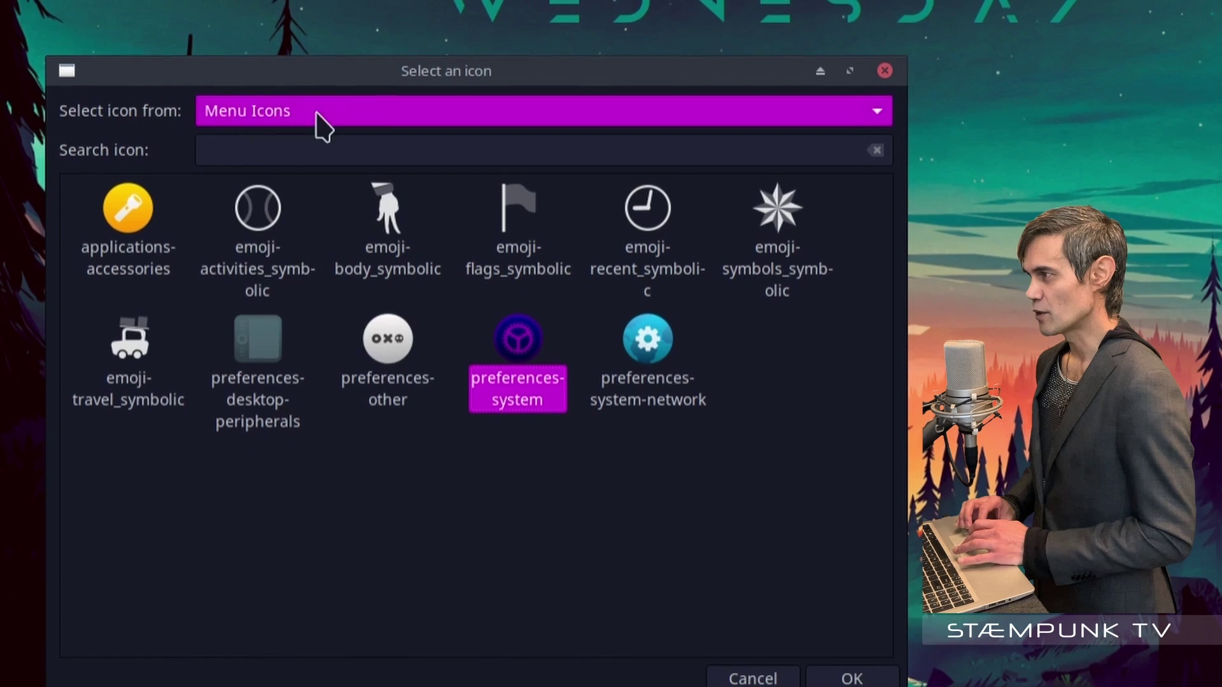
# Pick the google-drive icon from a 'drive' search of All Icons and save the launcher.
pyautogui.click(337, 116)
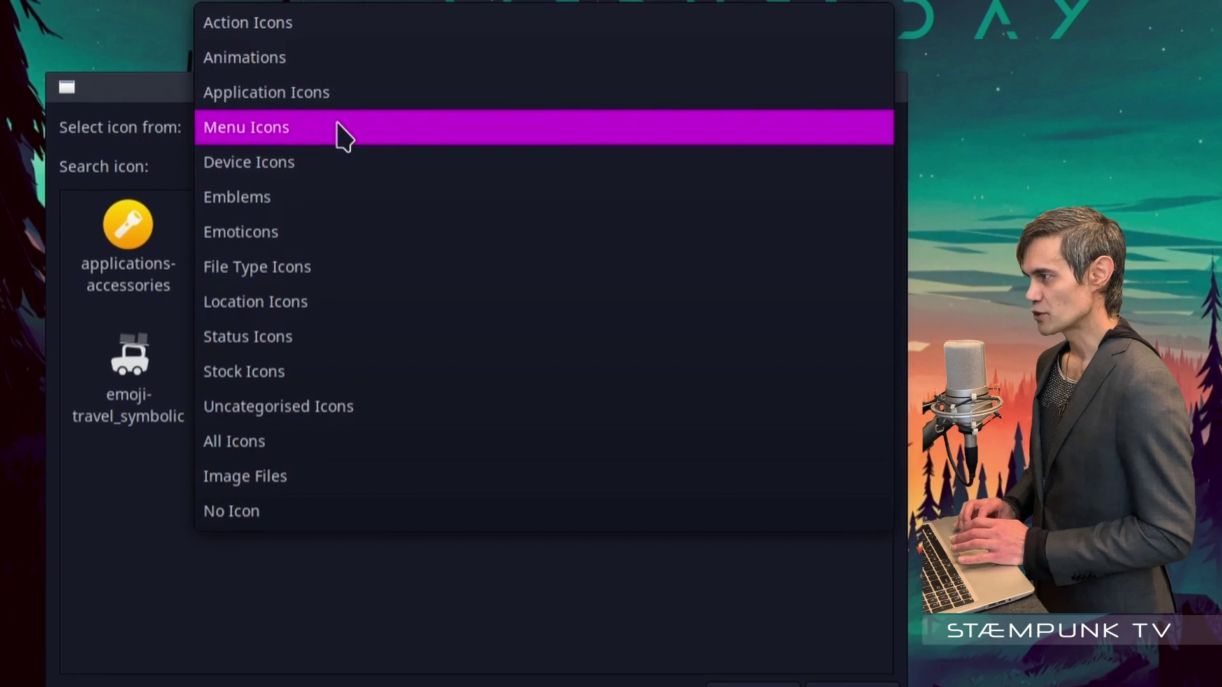
pyautogui.click(319, 441)
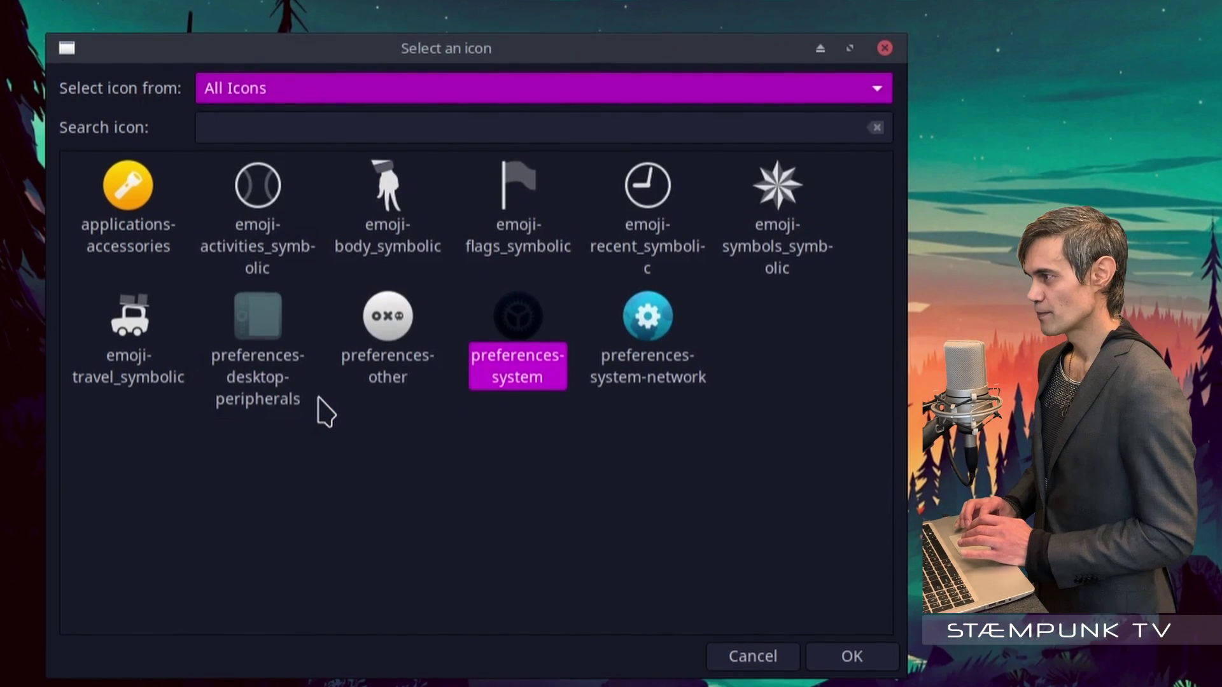
pyautogui.press('Tab')
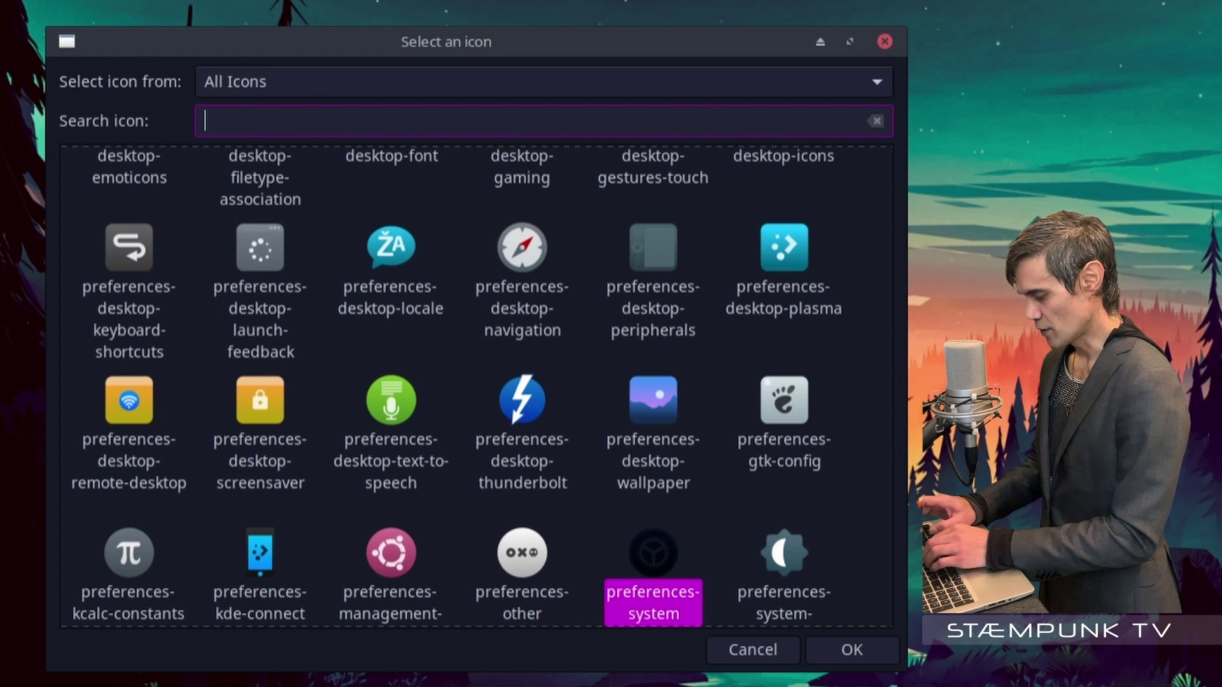
pyautogui.write('drive')
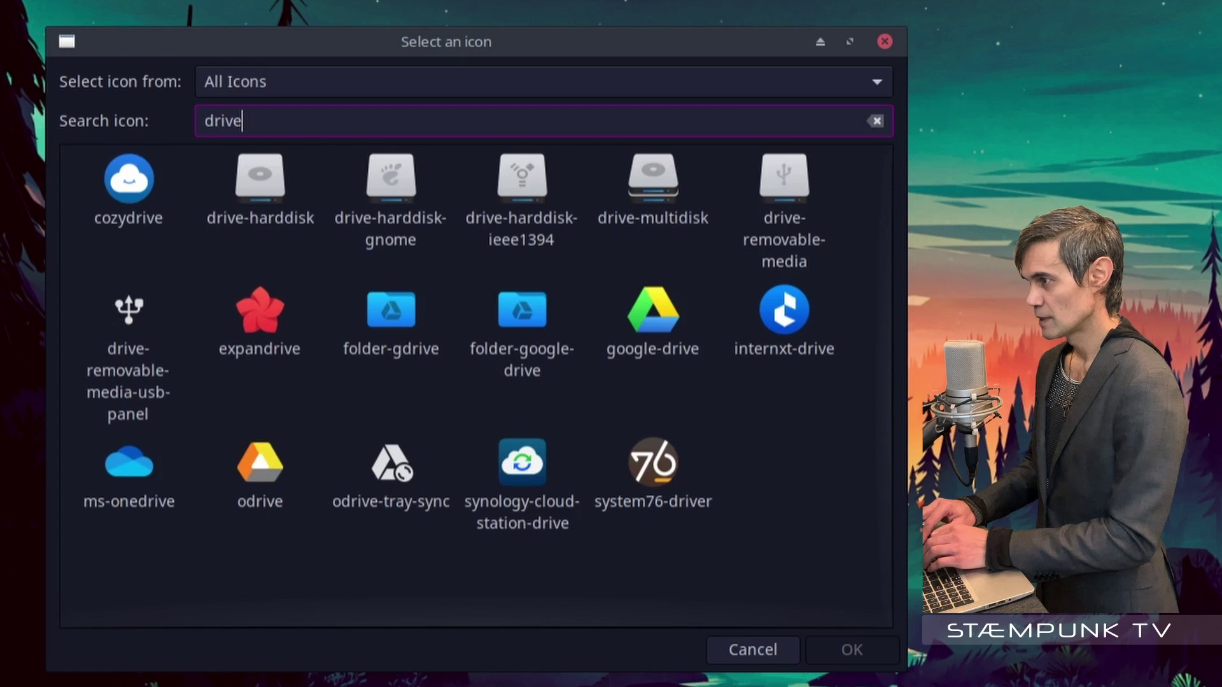
pyautogui.click(657, 324)
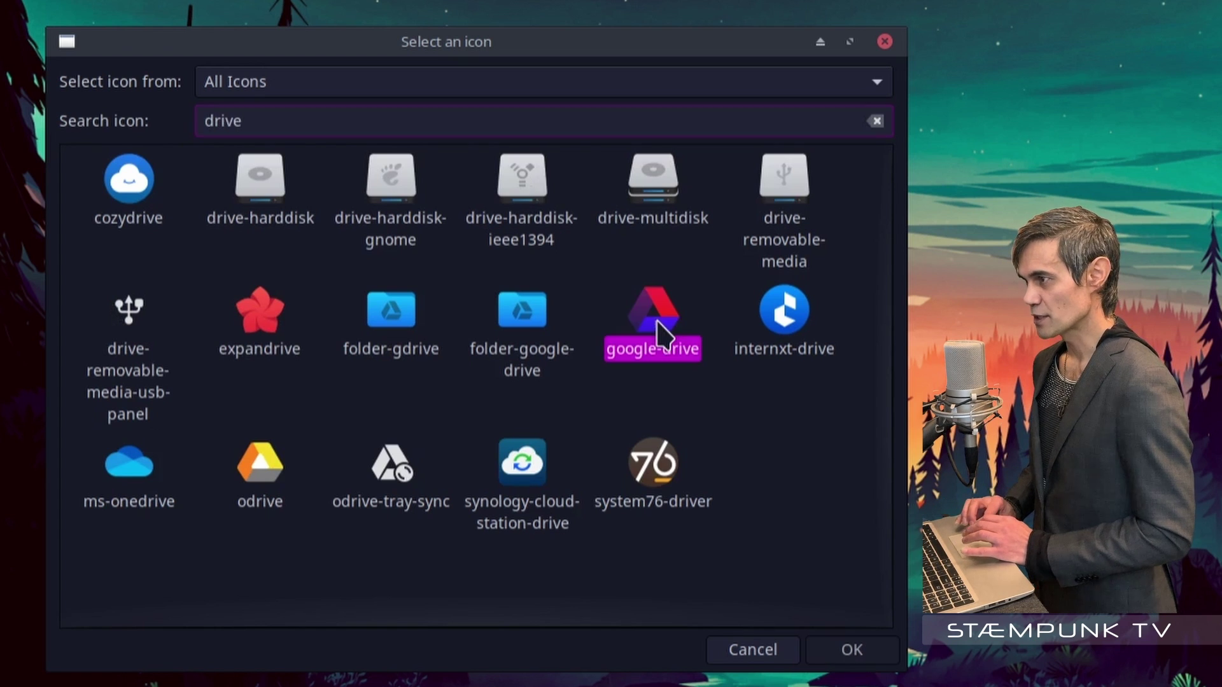
pyautogui.click(852, 651)
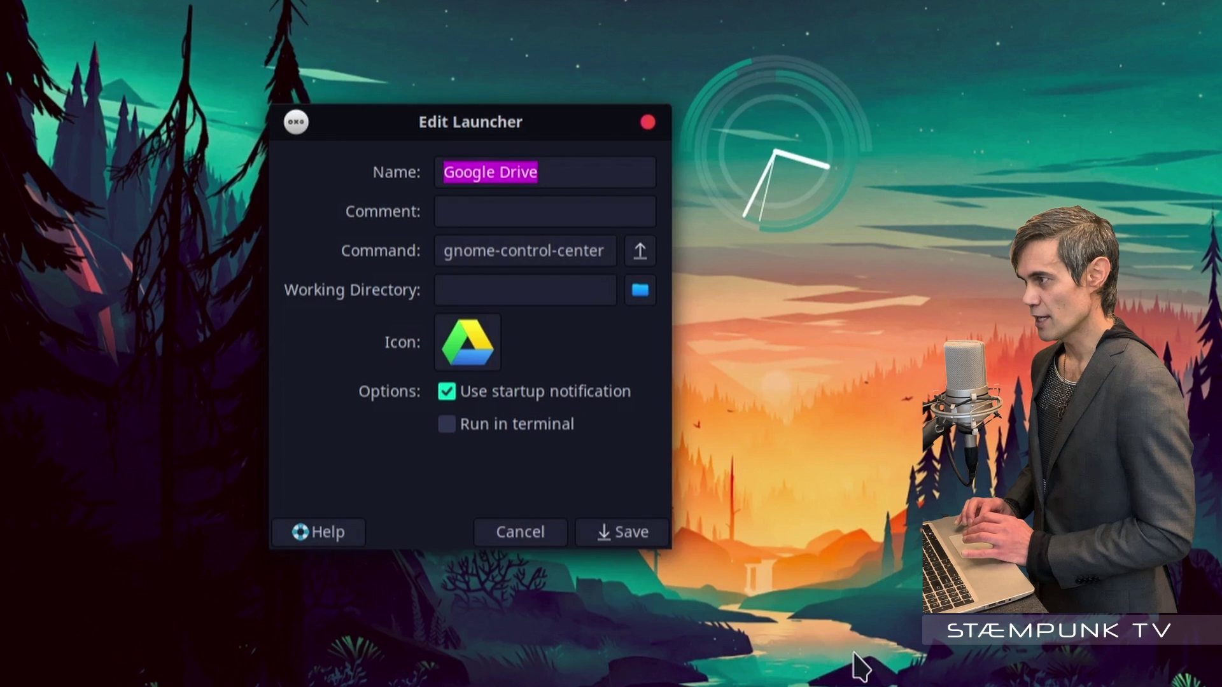
pyautogui.click(640, 537)
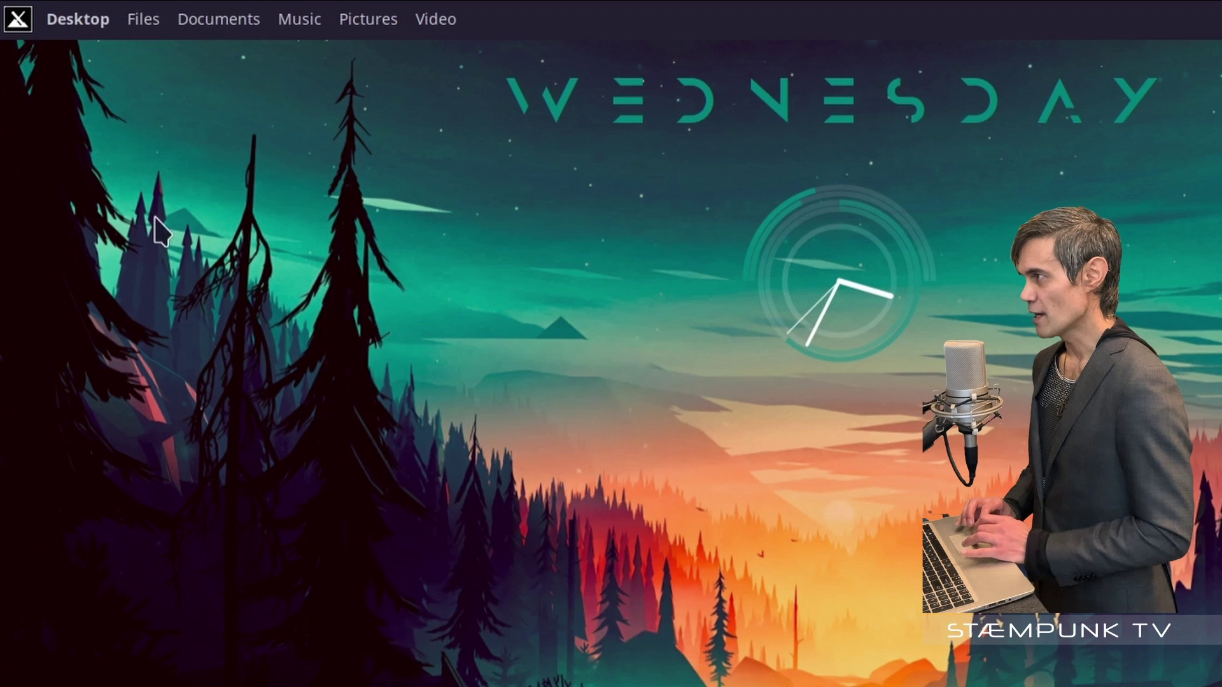
# Drag Google Drive from the Whisker Menu's 'drive' search results onto the dock.
pyautogui.click(18, 20)
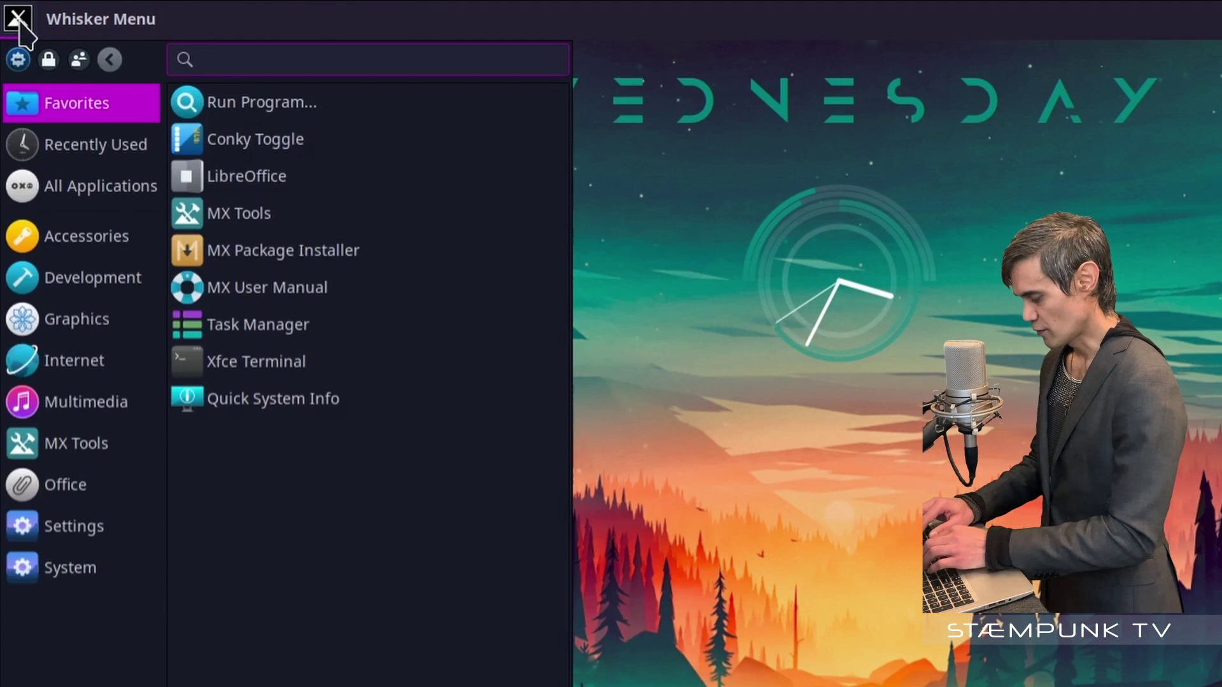
pyautogui.write('drive')
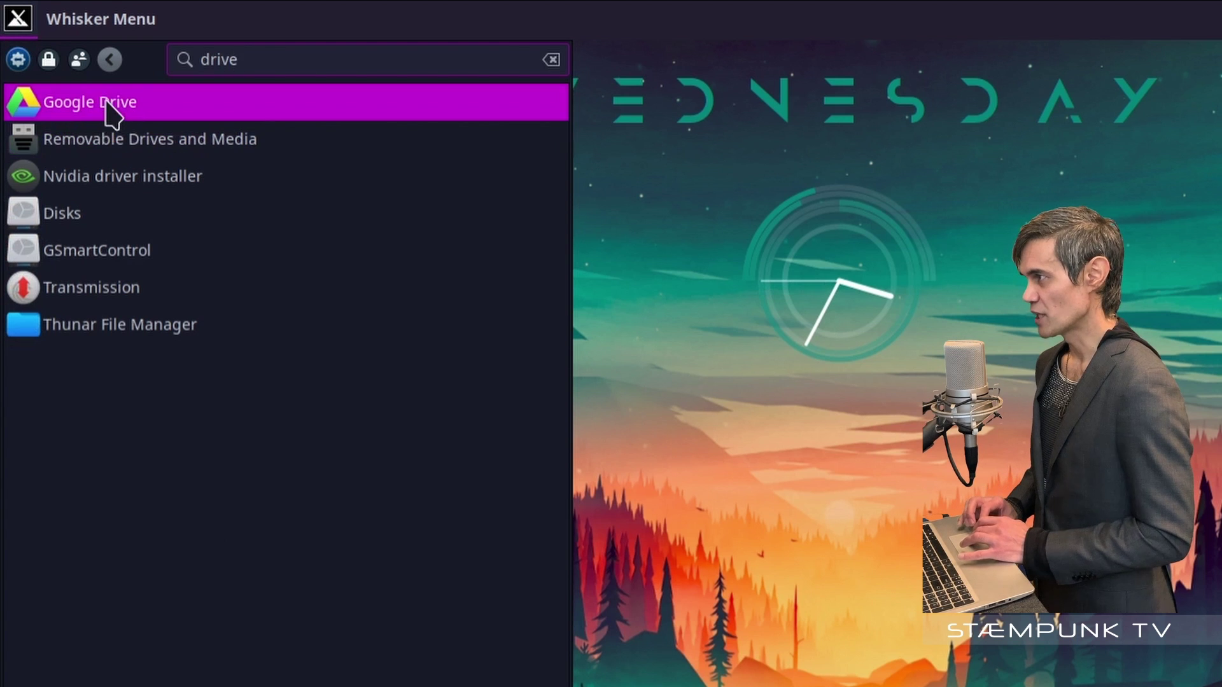
pyautogui.moveTo(99, 108); pyautogui.dragTo(595, 411)
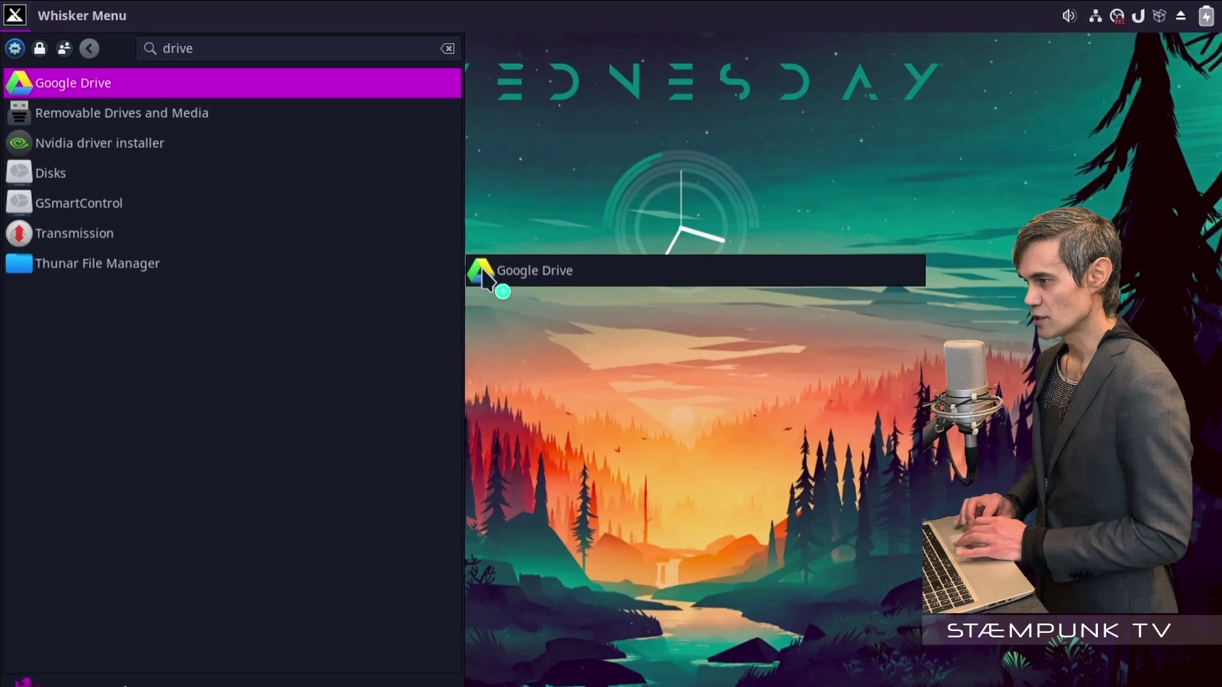
pyautogui.moveTo(425, 295); pyautogui.dragTo(533, 676)
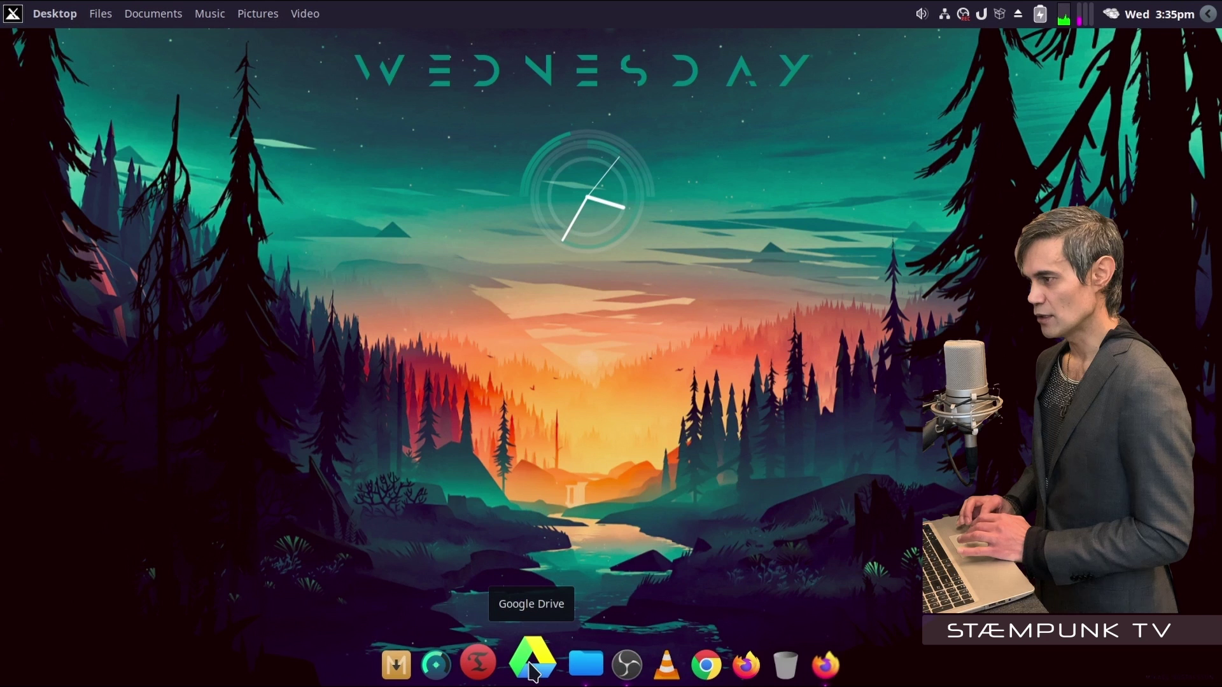
# Launch Google Drive from the dock, start adding a Google account, then bring up Firefox's My Drive.
pyautogui.click(533, 669)
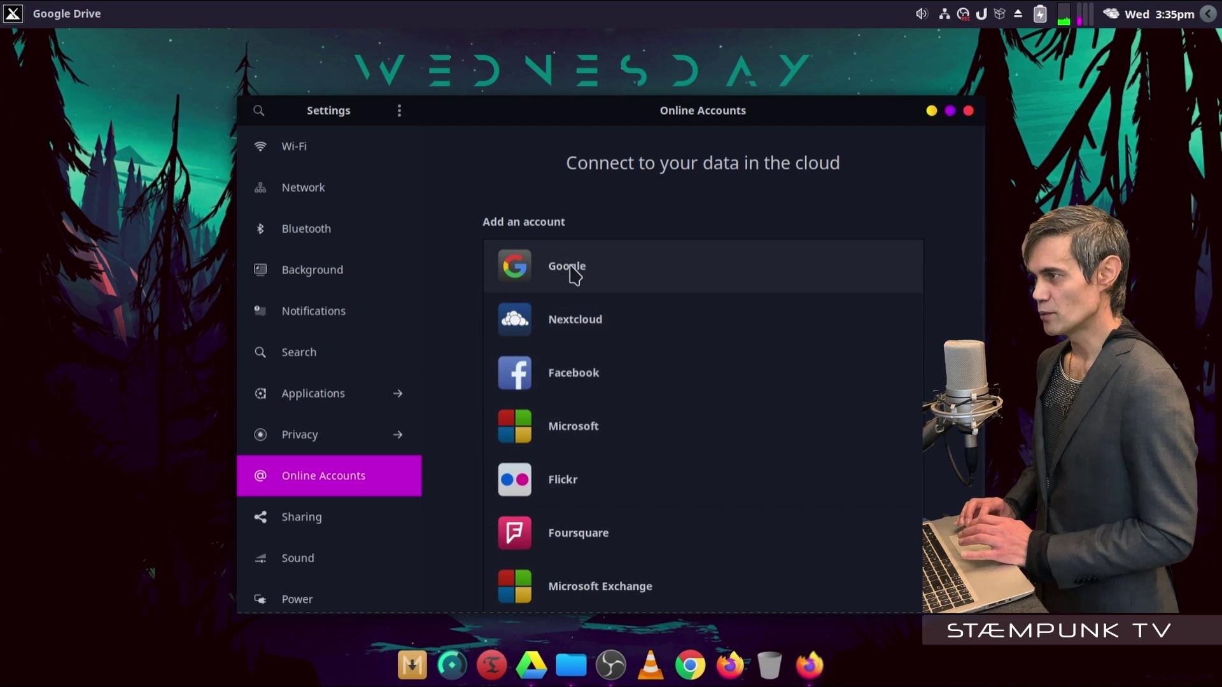
pyautogui.click(572, 271)
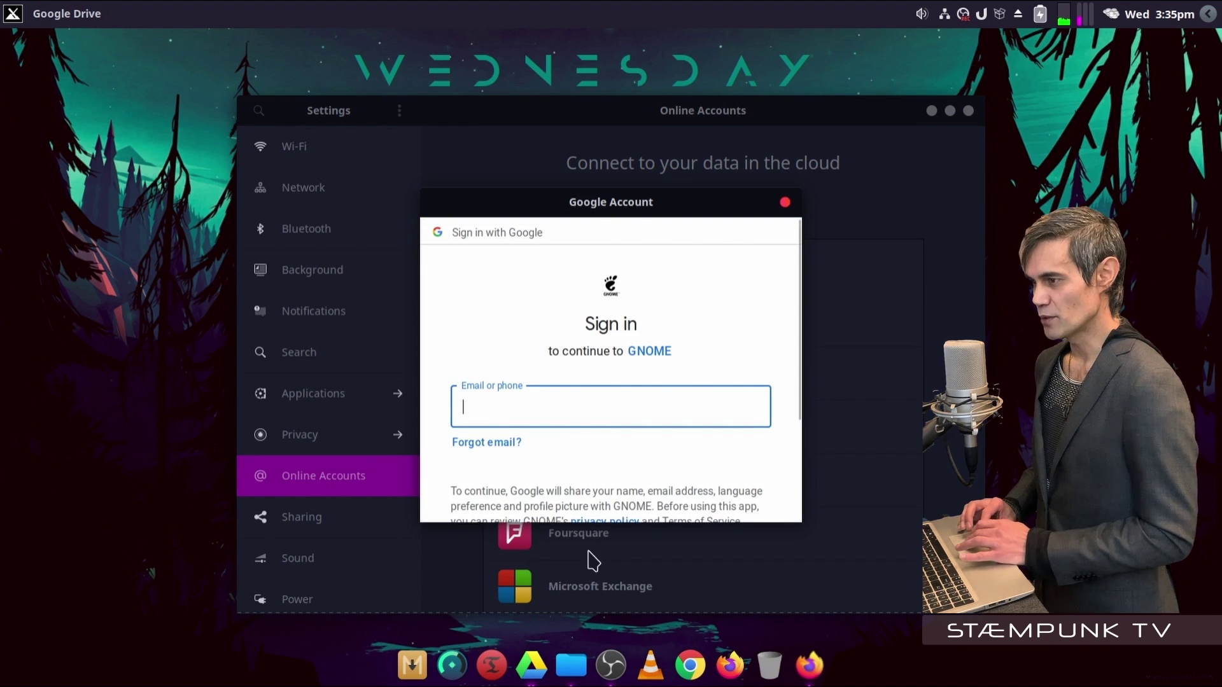
pyautogui.click(813, 665)
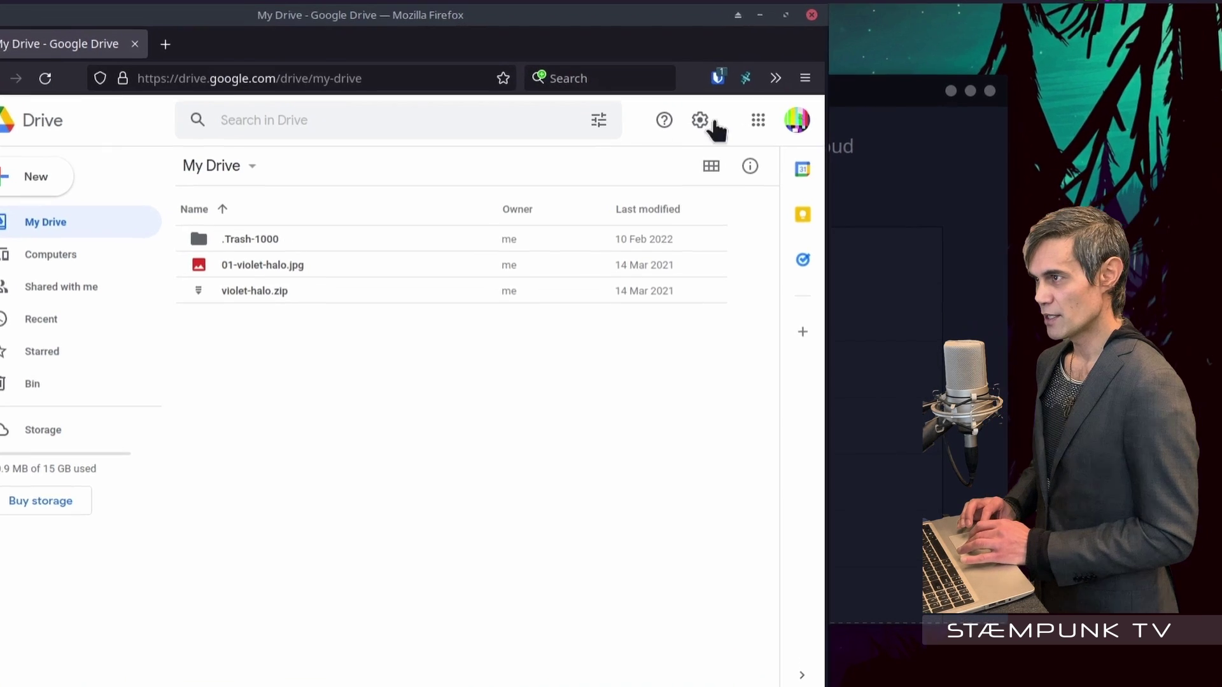
# Copy the Gmail login's password from the Bitwarden vault, then close the popup.
pyautogui.click(719, 78)
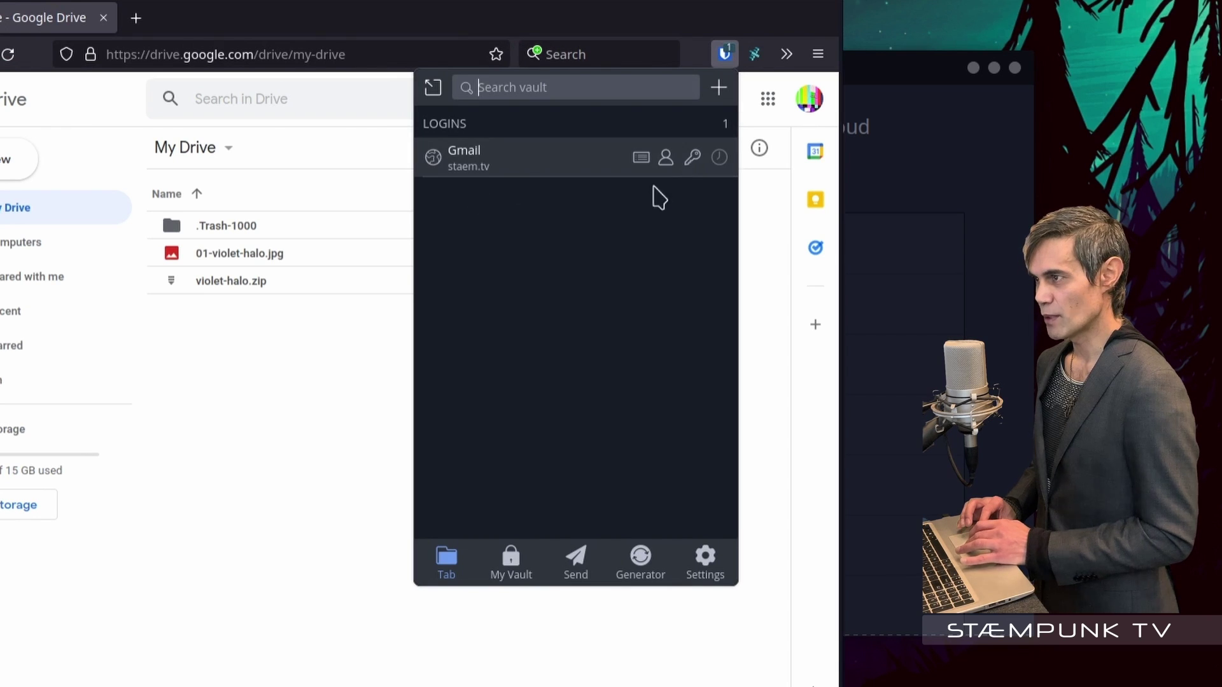
pyautogui.click(694, 159)
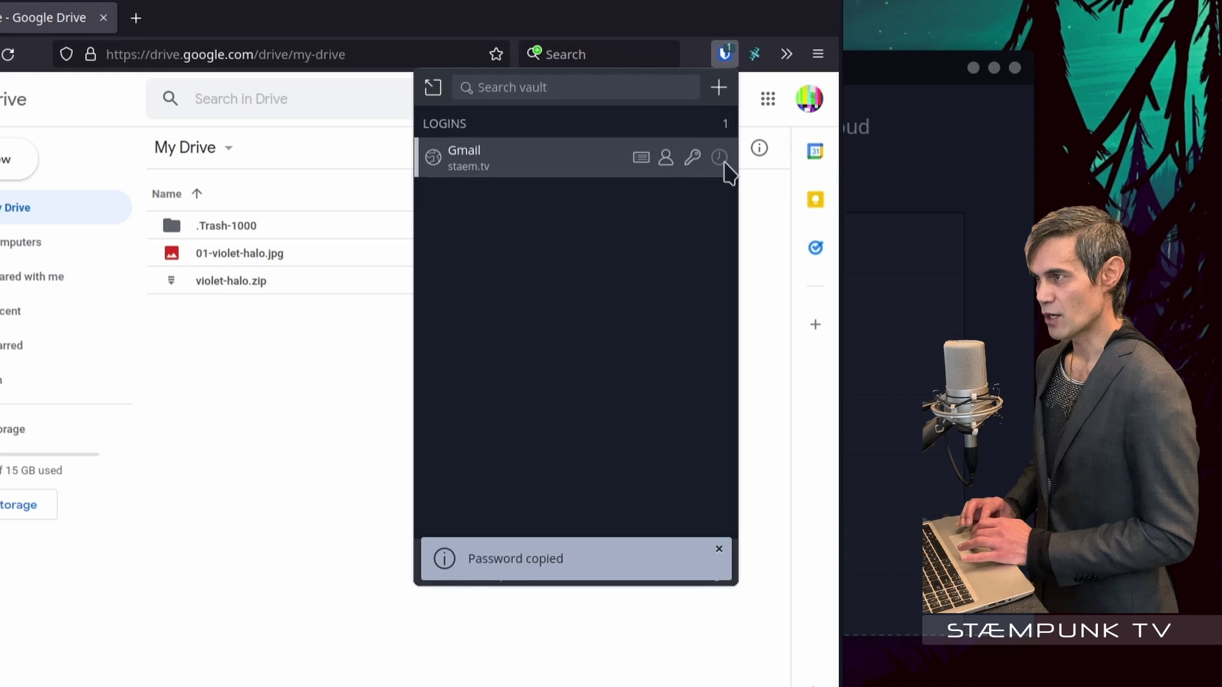
pyautogui.click(912, 77)
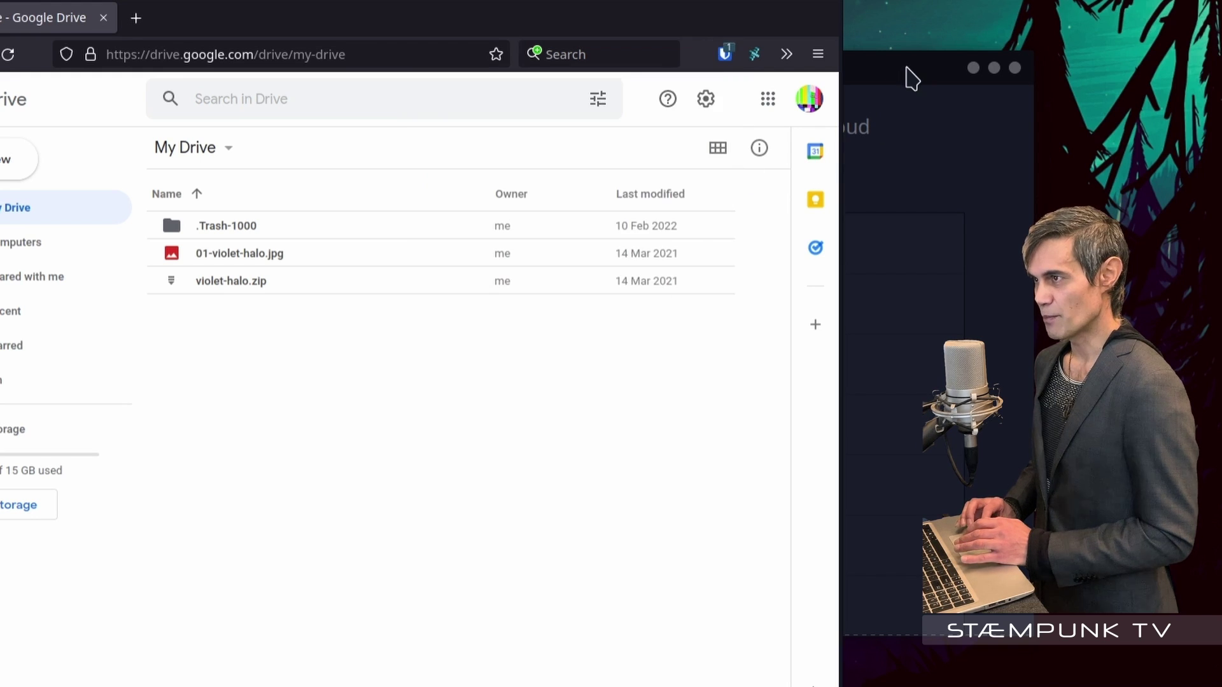
# Sign in to Google with the account e-mail and password, then scroll the consent page to Allow.
pyautogui.click(912, 77)
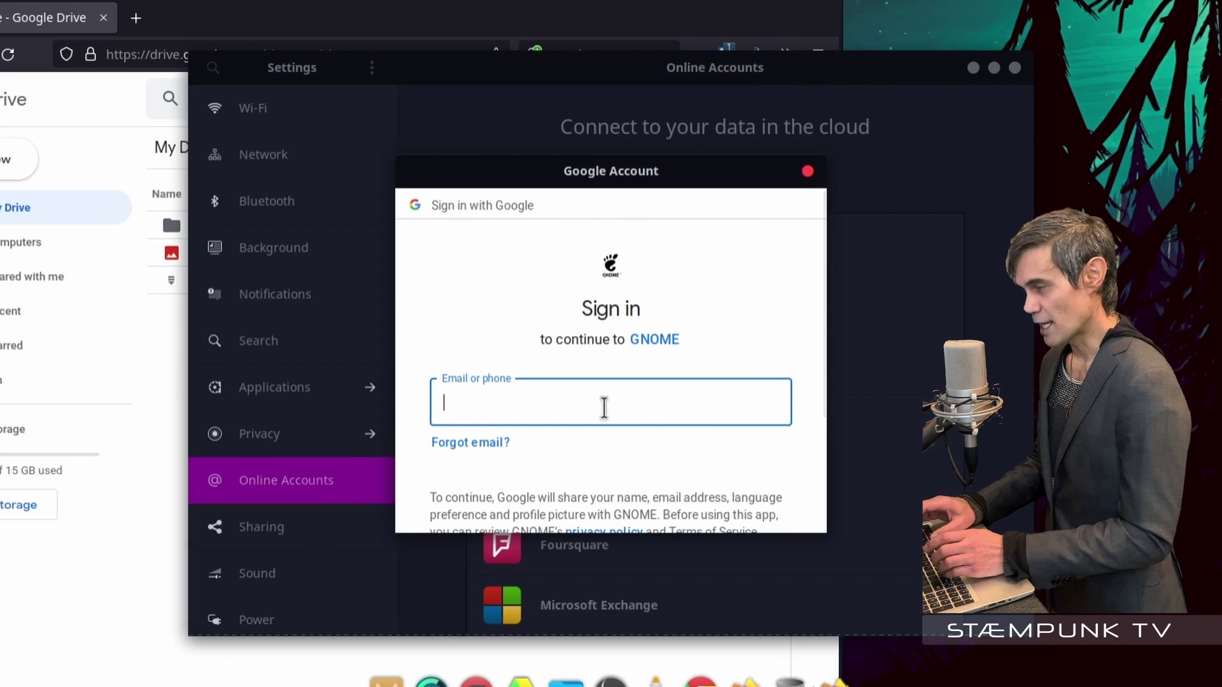
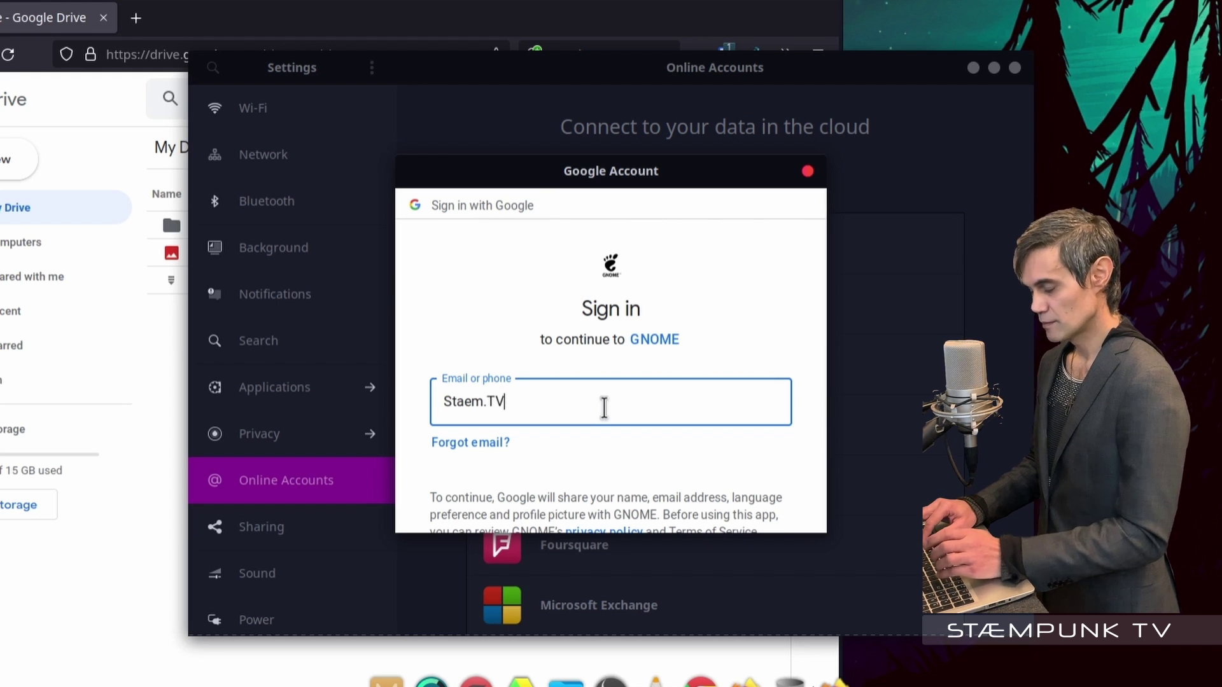
pyautogui.press('Return')
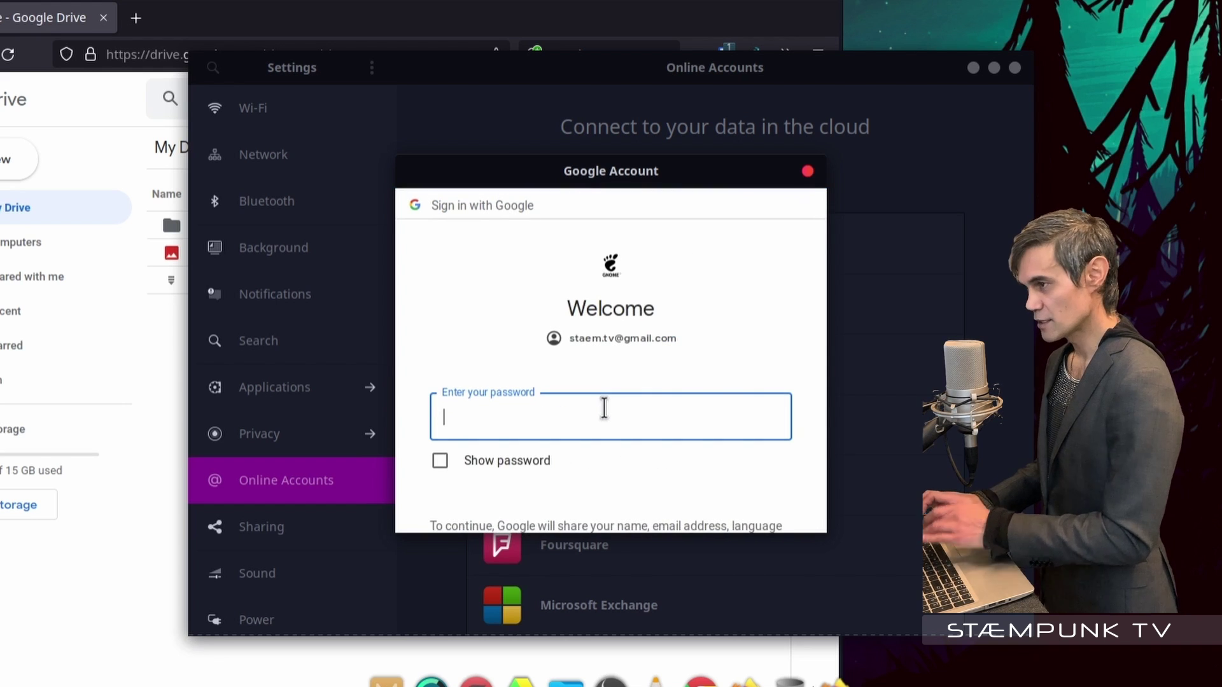
pyautogui.write('•••••••••••••')
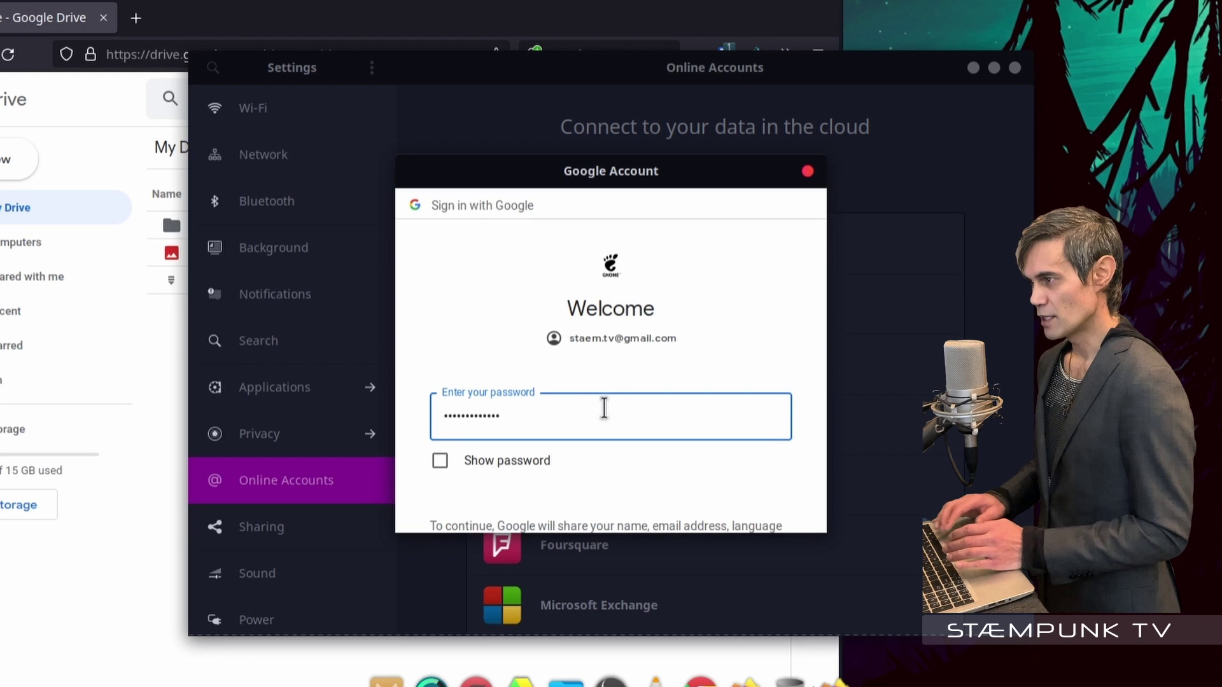
pyautogui.press('Return')
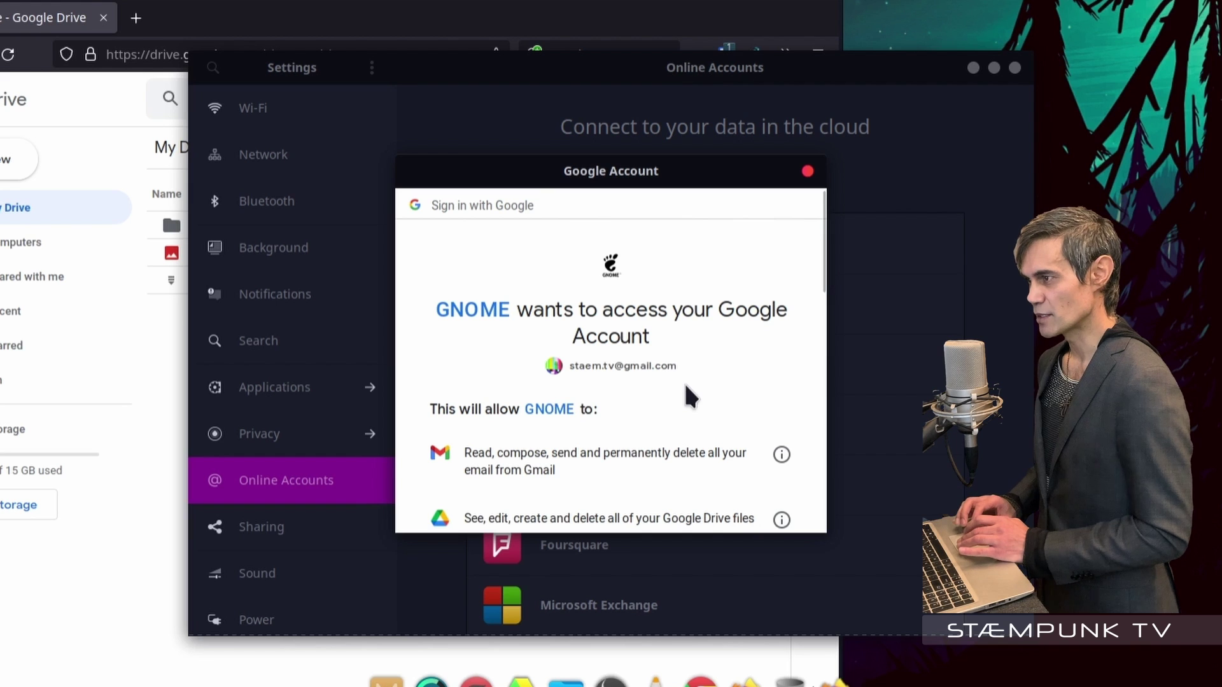
pyautogui.scroll(-5, 685, 388)
pyautogui.scroll(-10, 685, 386)
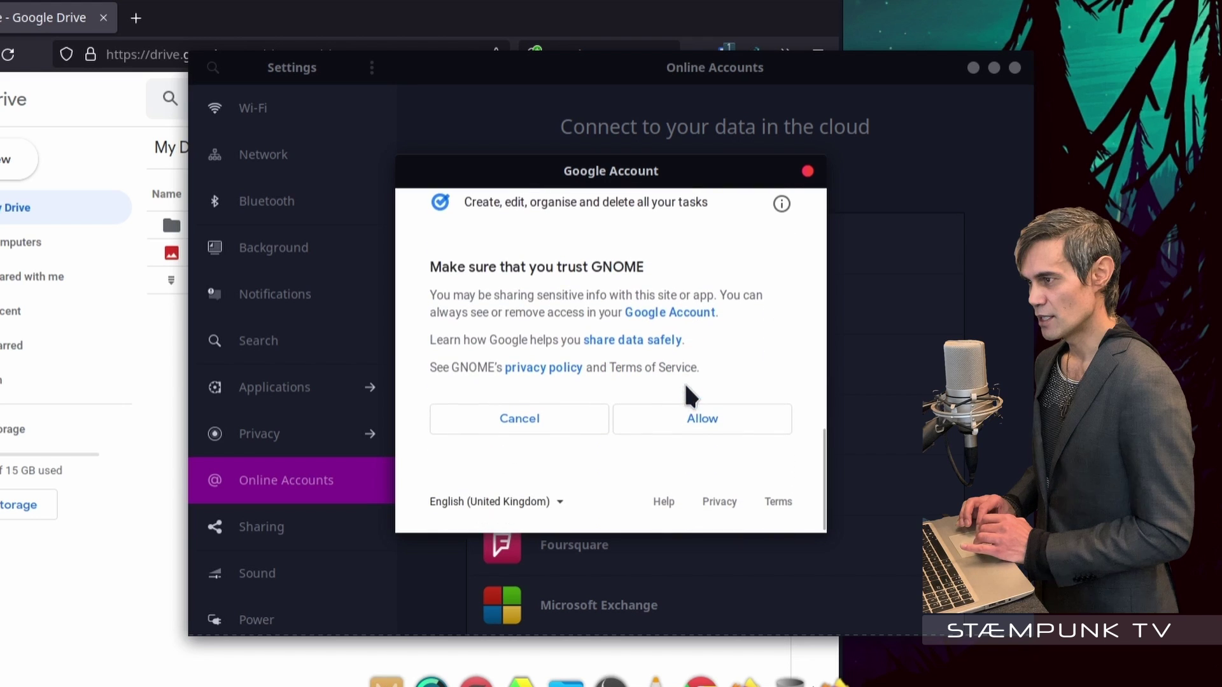
# Allow GNOME access and switch off every Google service except Files, then close the account dialog.
pyautogui.click(708, 420)
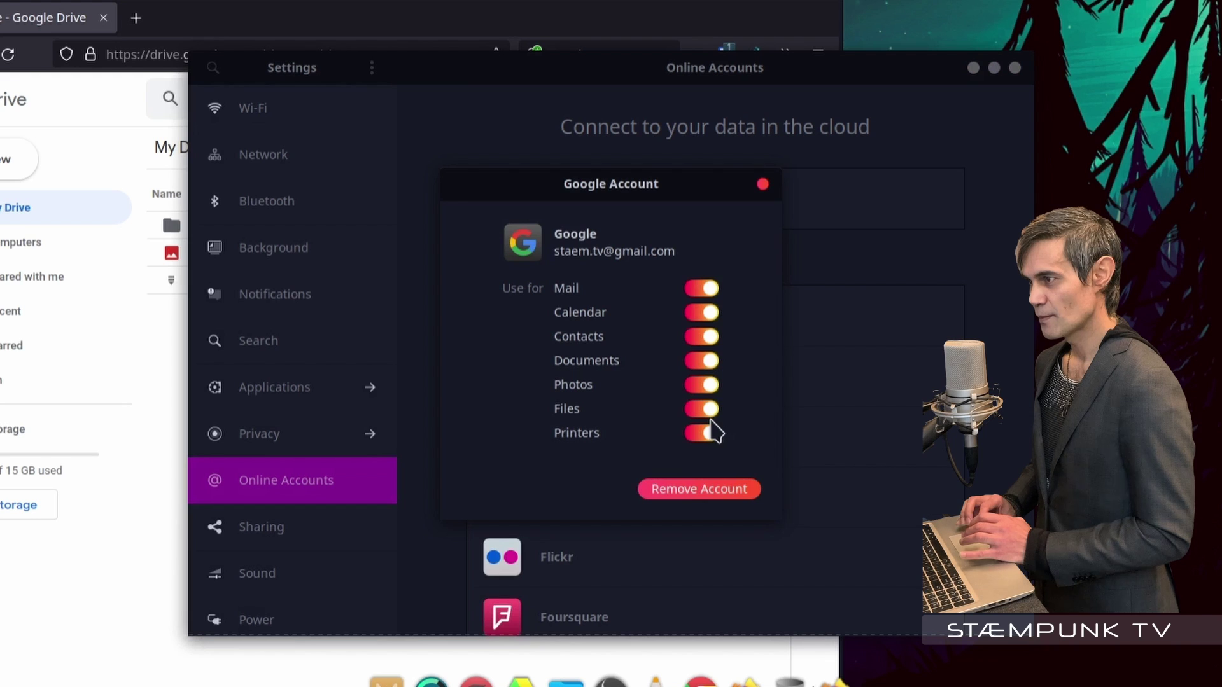
pyautogui.click(704, 290)
pyautogui.click(704, 315)
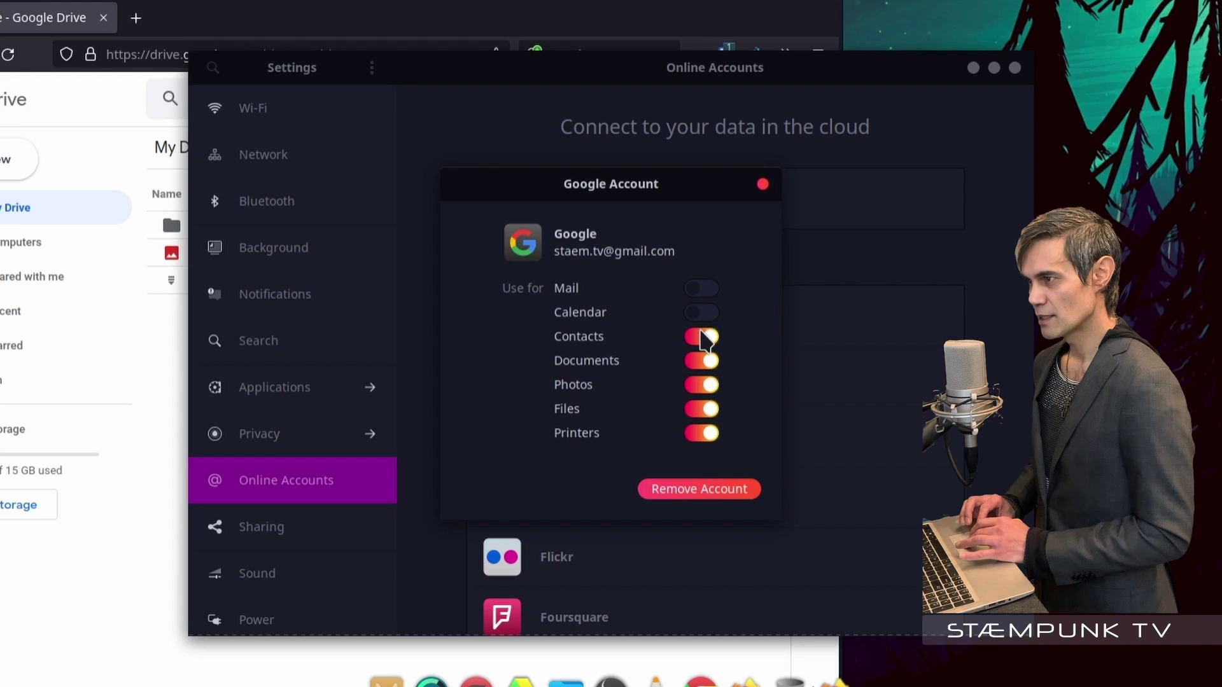
pyautogui.click(702, 362)
pyautogui.click(705, 387)
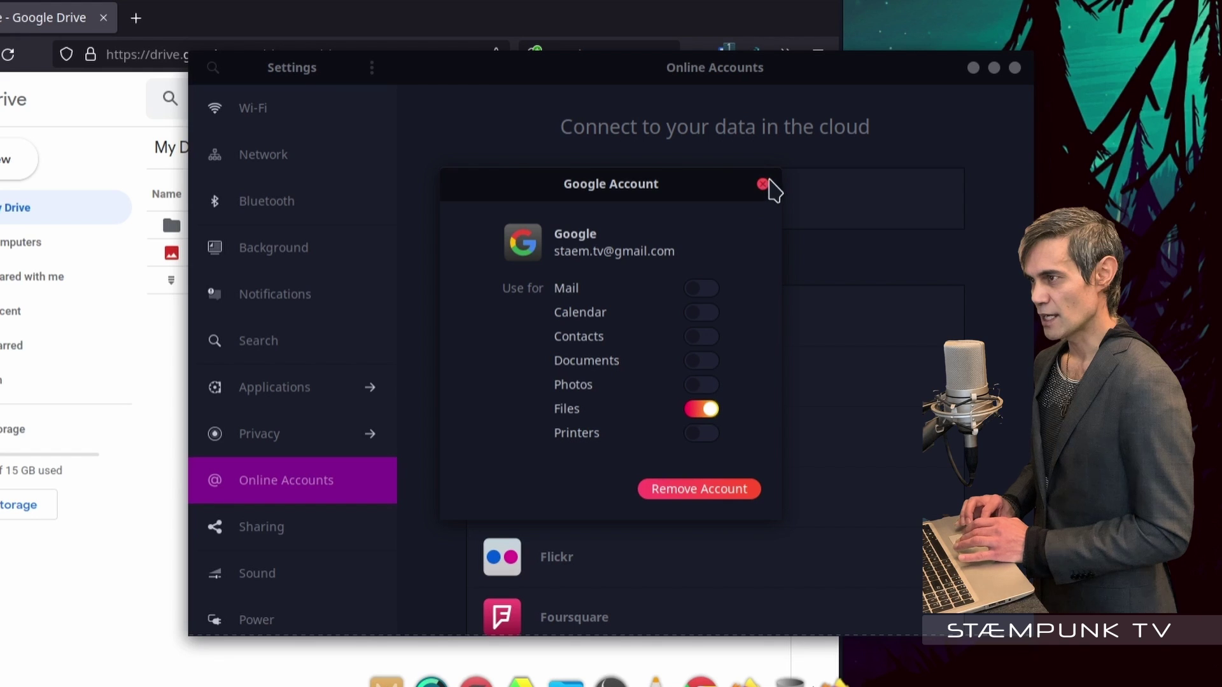
pyautogui.click(763, 184)
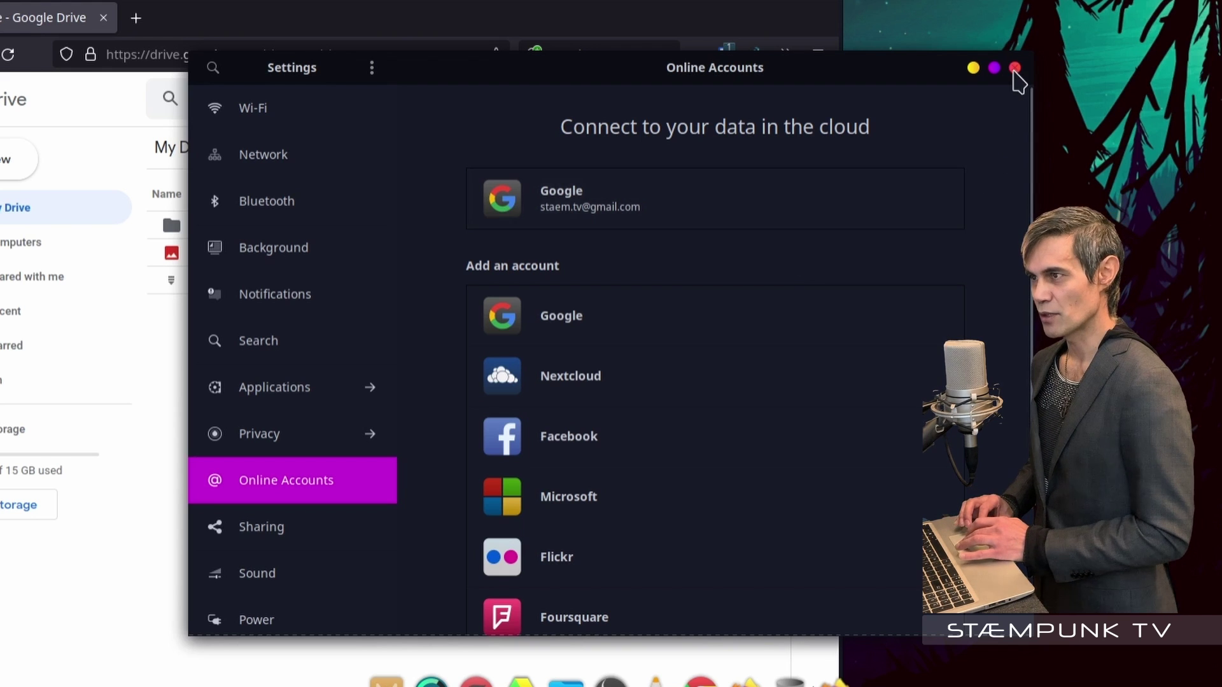
# Close Settings, minimise Firefox and open the Google account under Thunar's Devices.
pyautogui.click(1015, 67)
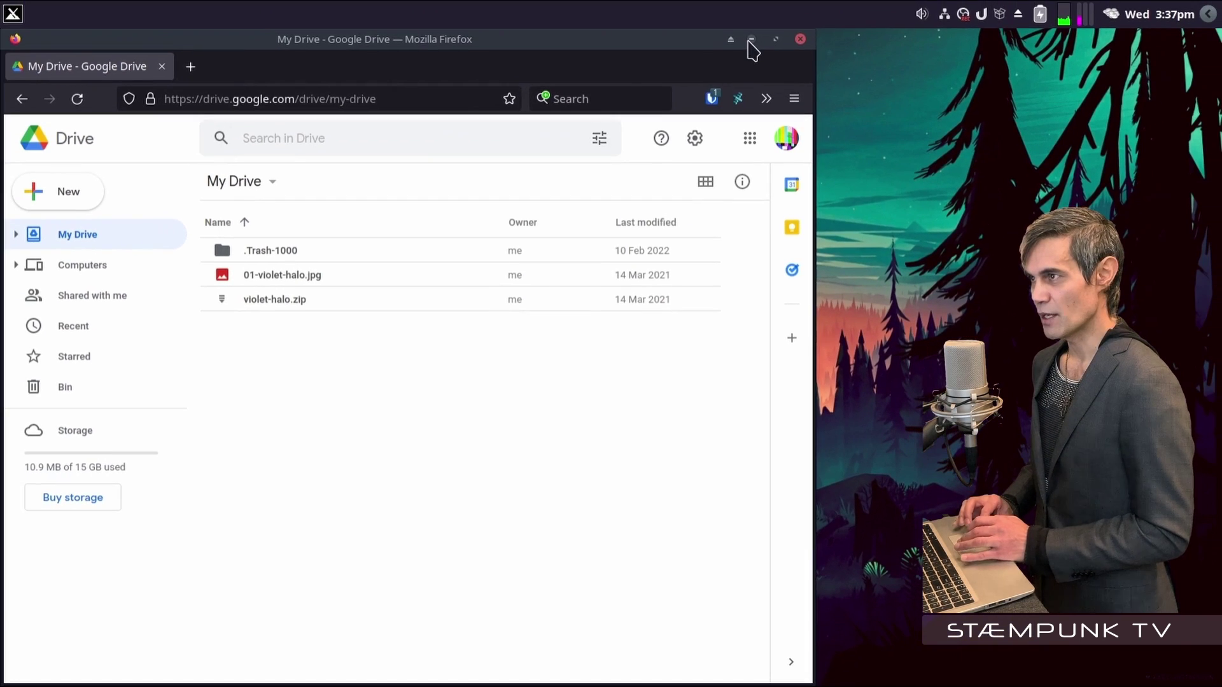
pyautogui.click(751, 39)
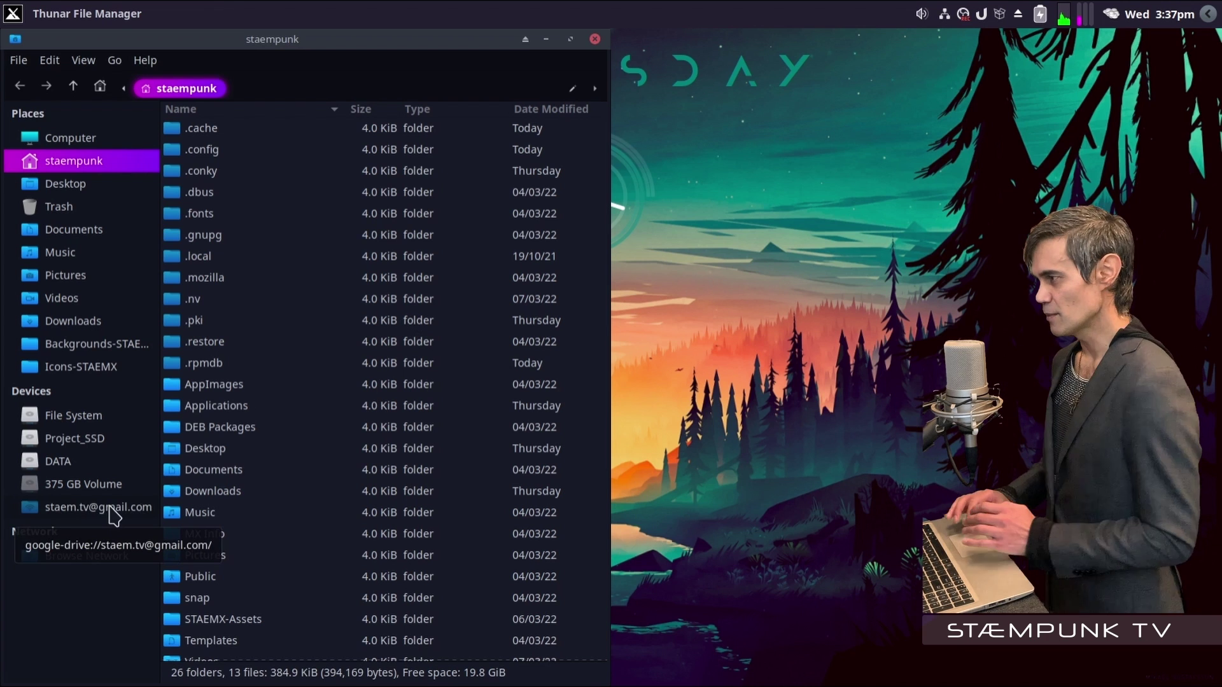
pyautogui.click(113, 515)
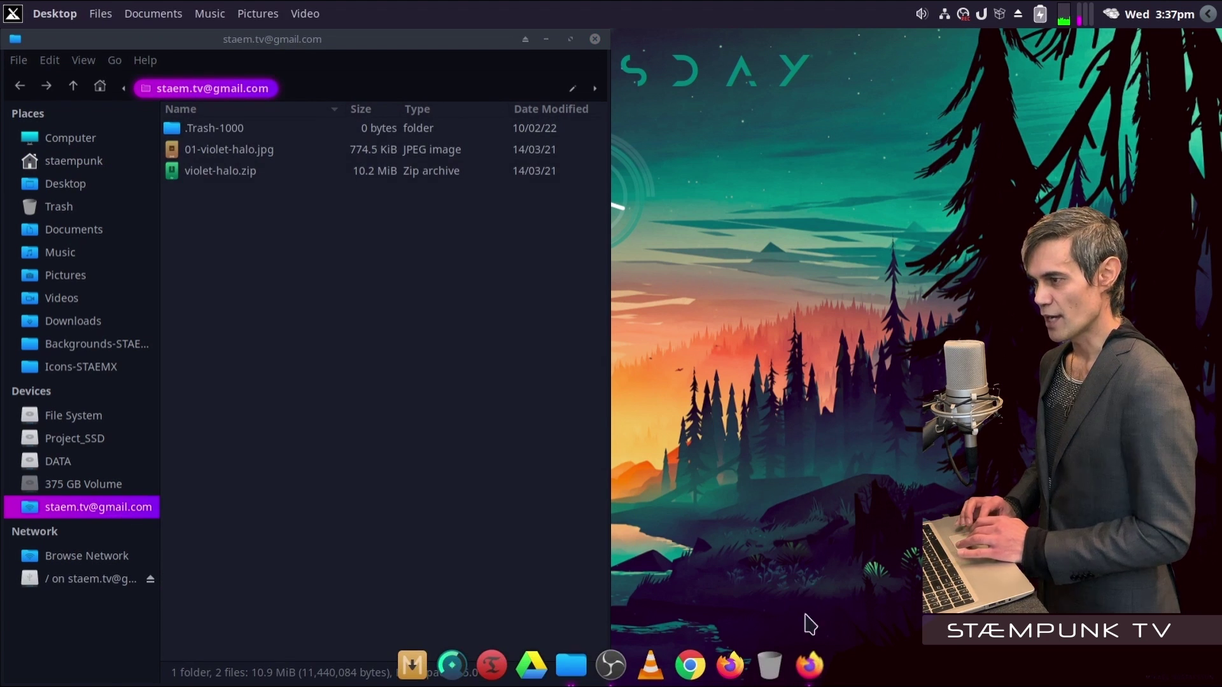
# Restore Firefox's My Drive page, snapped to the right half of the screen beside Thunar.
pyautogui.click(809, 662)
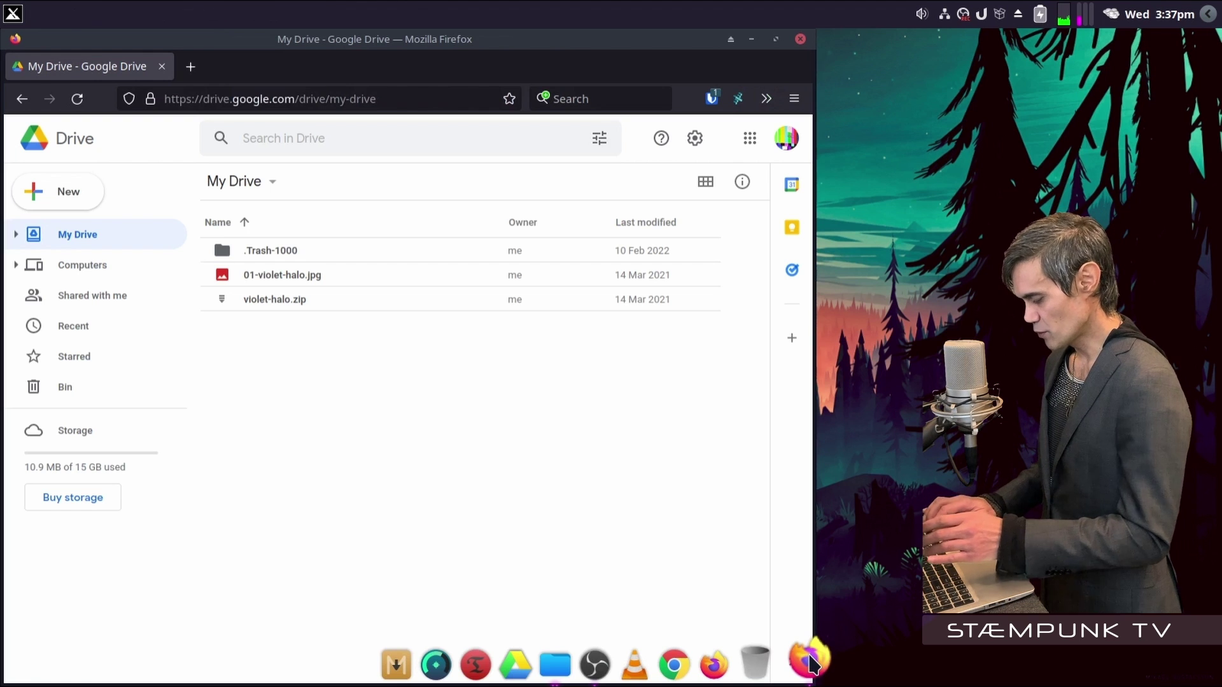
pyautogui.press('super+Right')
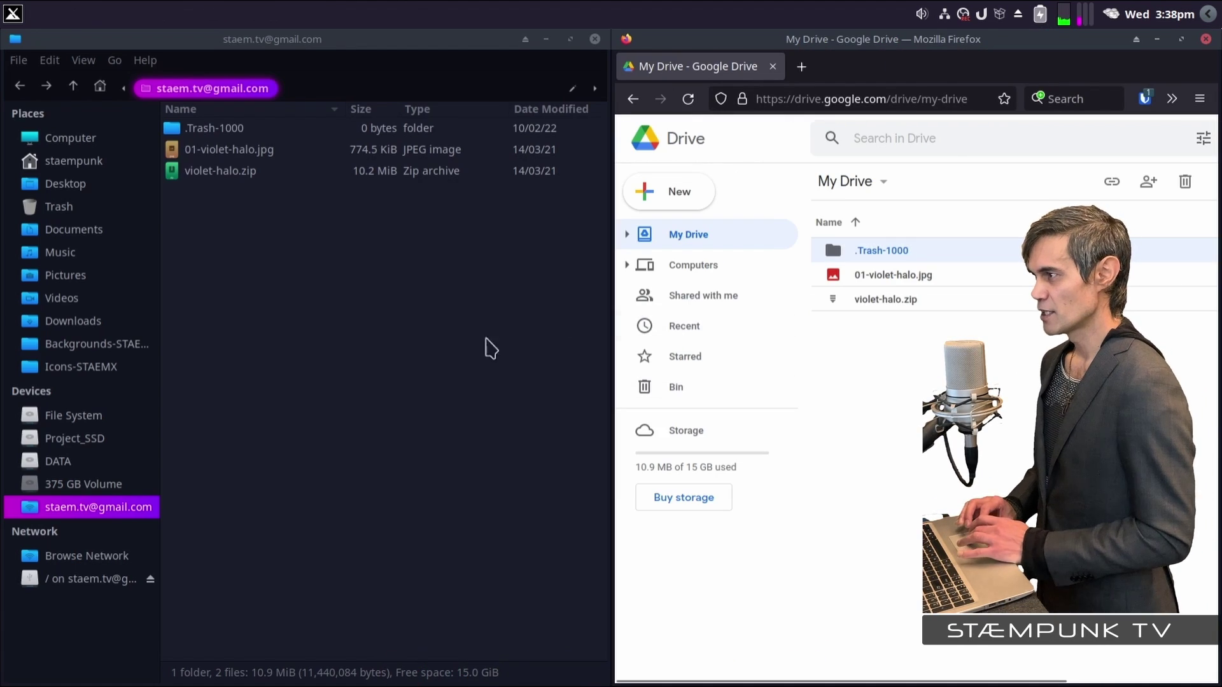
pyautogui.click(251, 285)
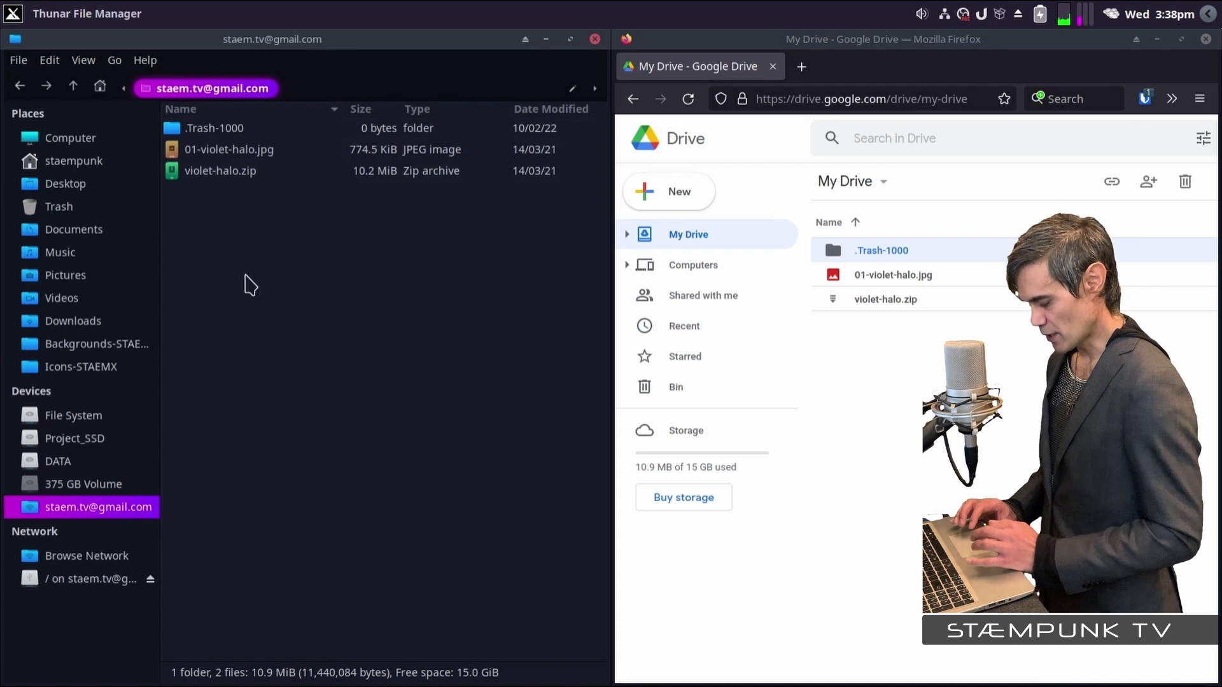
# Create a folder named 'Delete this folder' on the mounted Google Drive and select it on the Drive web page.
pyautogui.rightClick(251, 285)
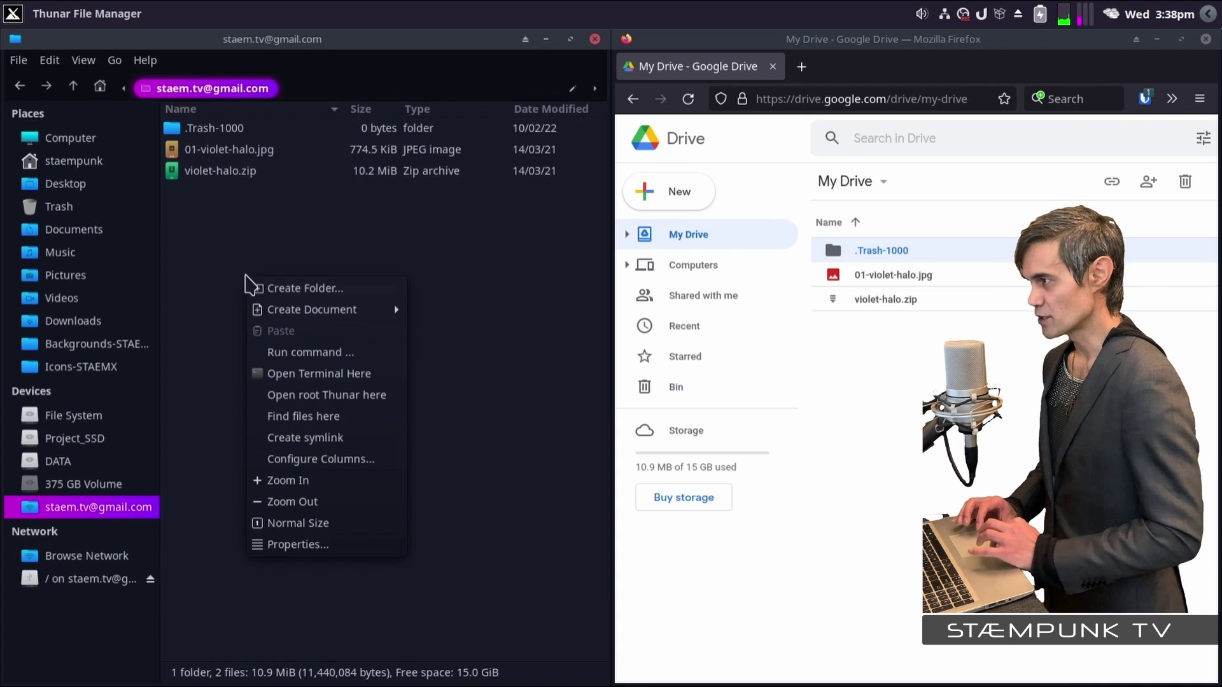
pyautogui.click(310, 290)
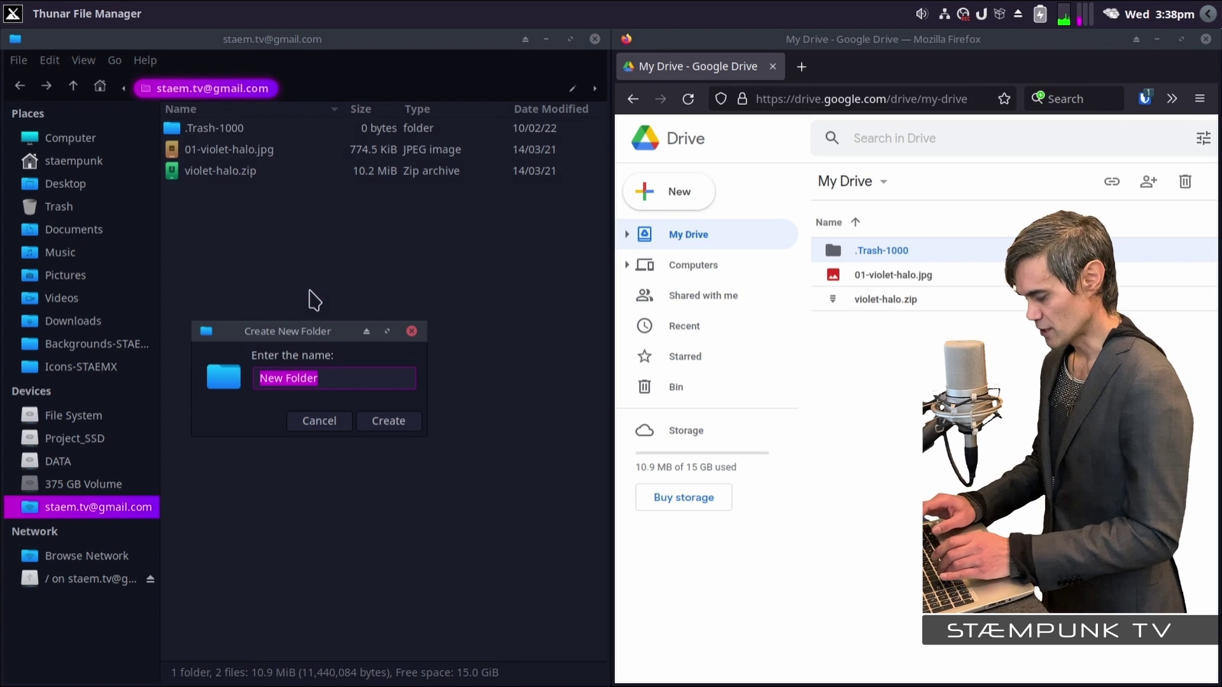
pyautogui.write('Delete this folder')
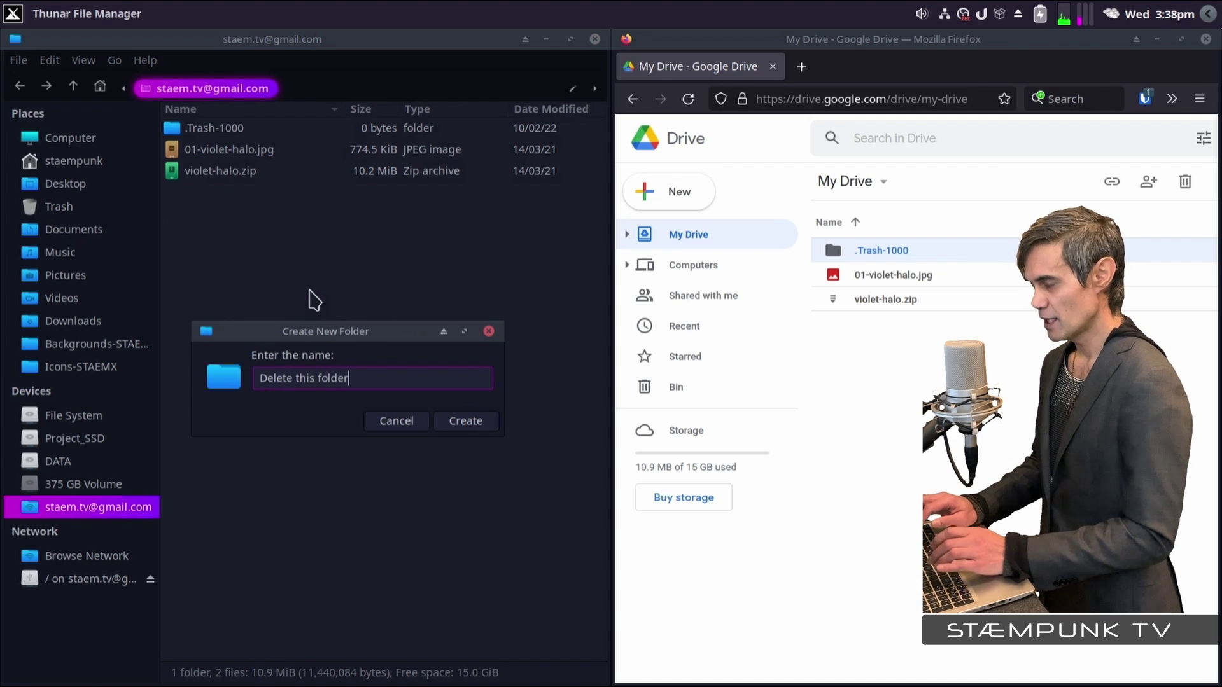
pyautogui.click(466, 421)
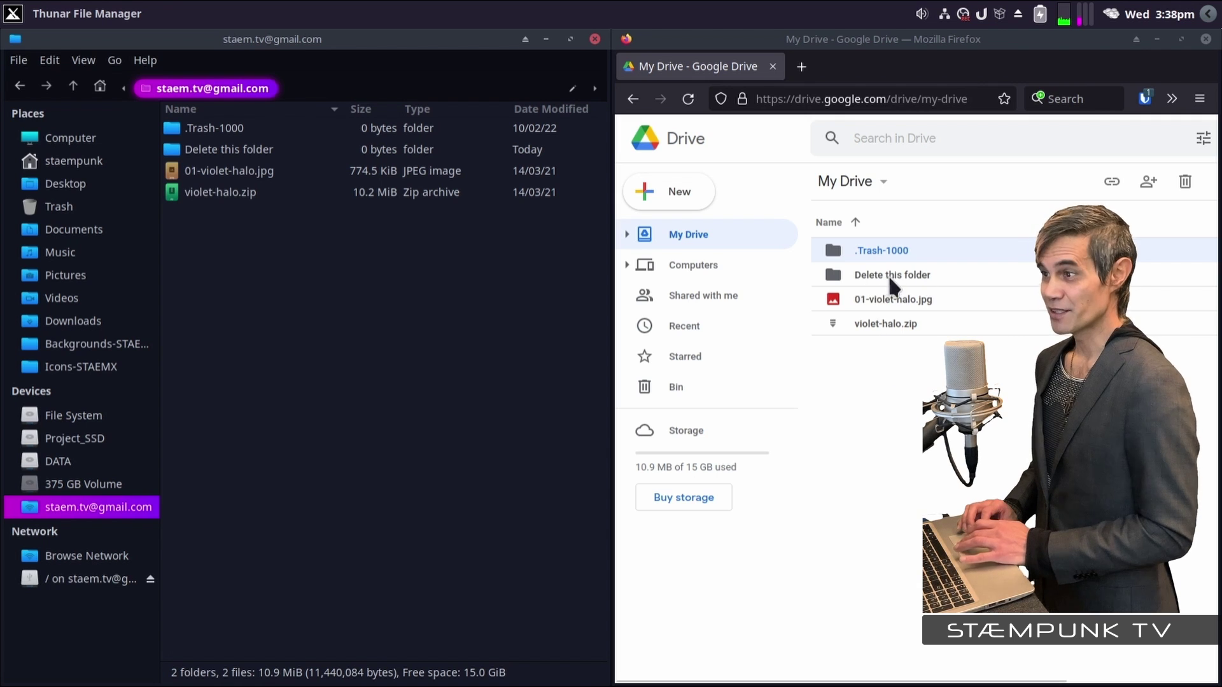
pyautogui.click(834, 280)
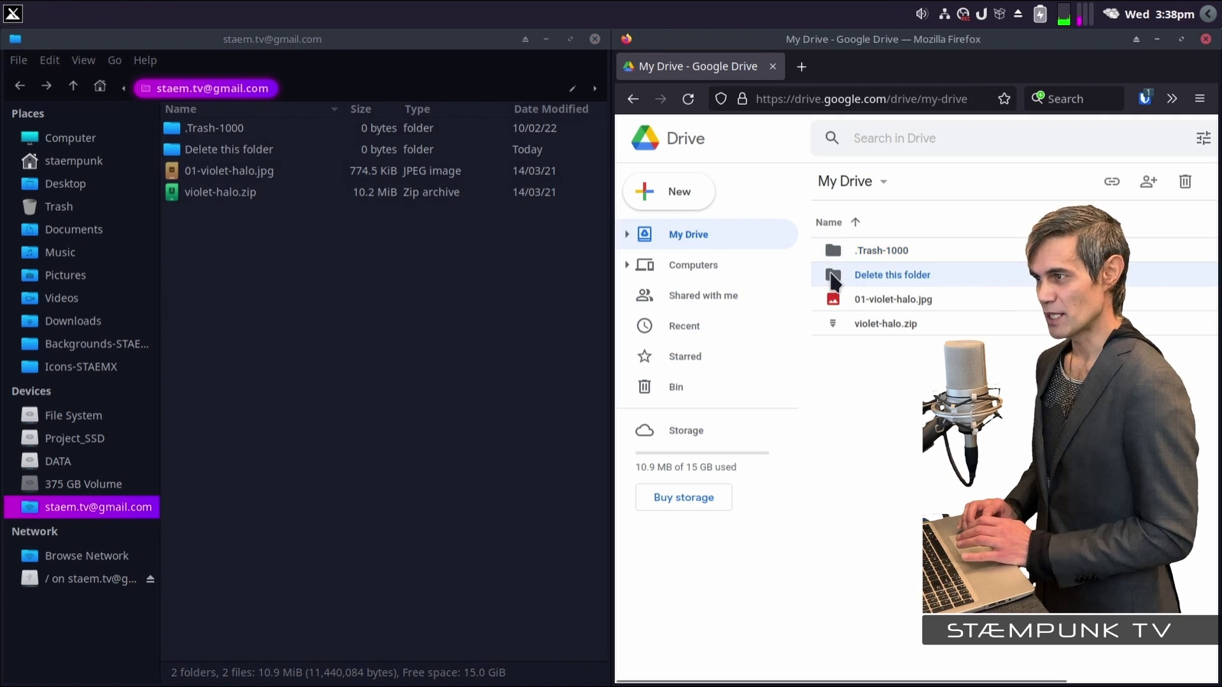
# Move 'Delete this folder' to the bin from the Drive web page, then check Thunar's listing.
pyautogui.rightClick(833, 280)
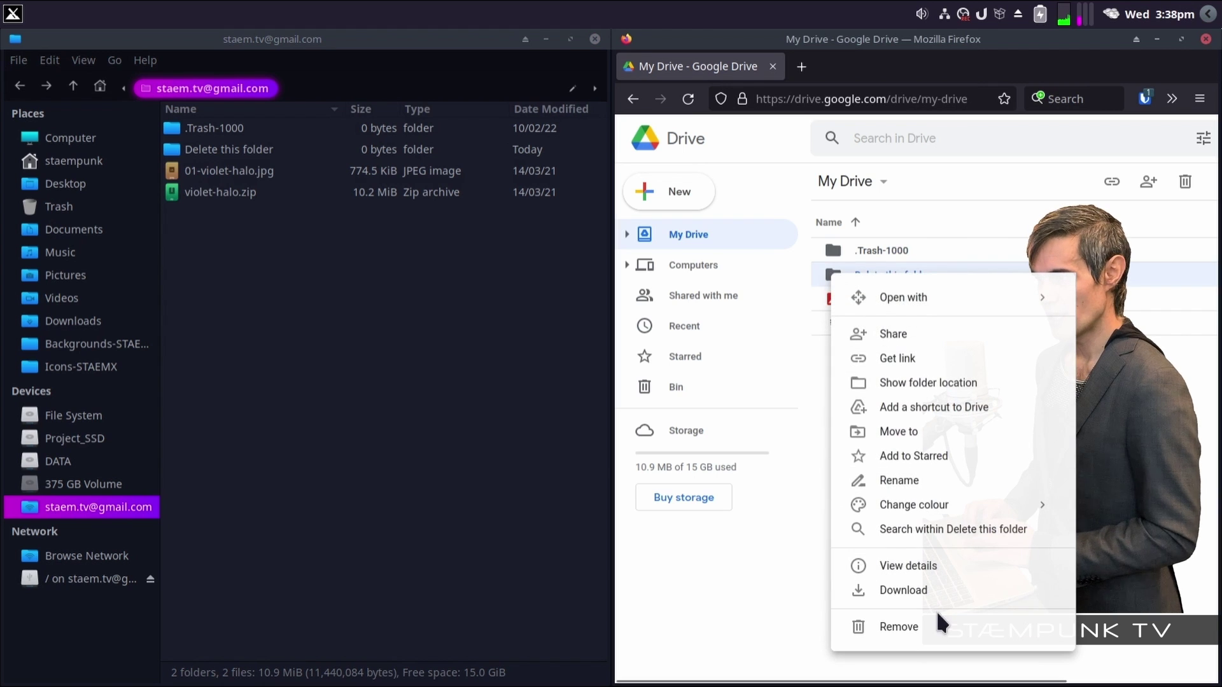
pyautogui.click(902, 625)
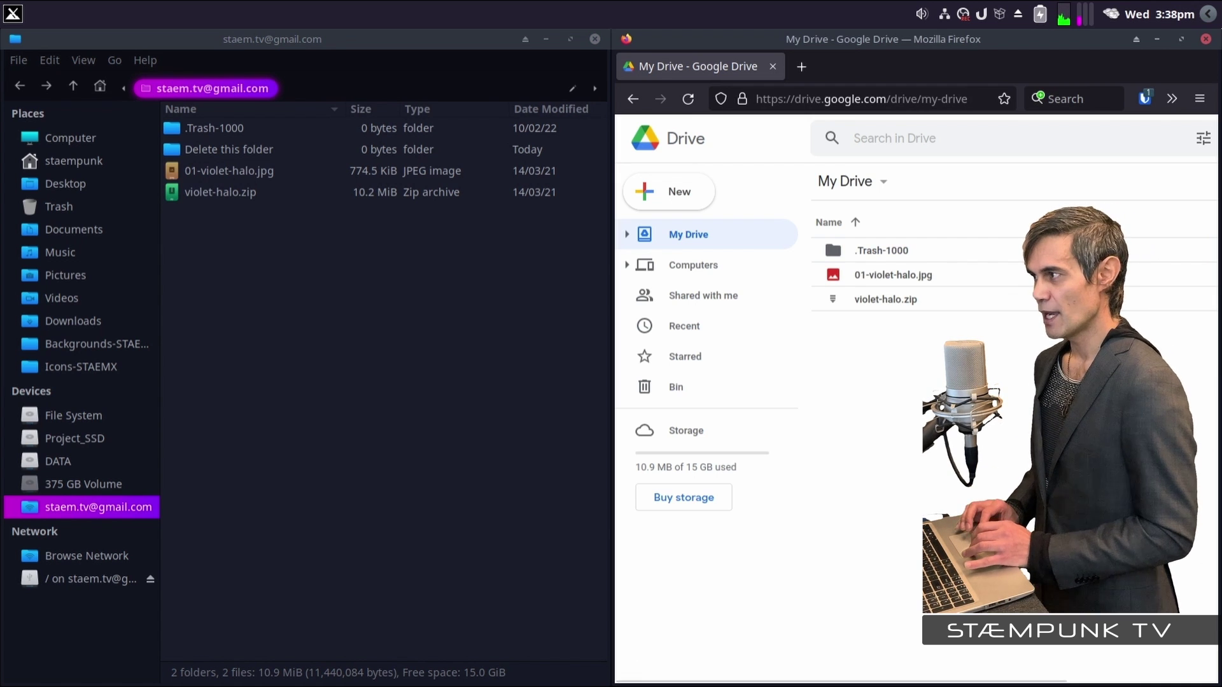
pyautogui.click(315, 364)
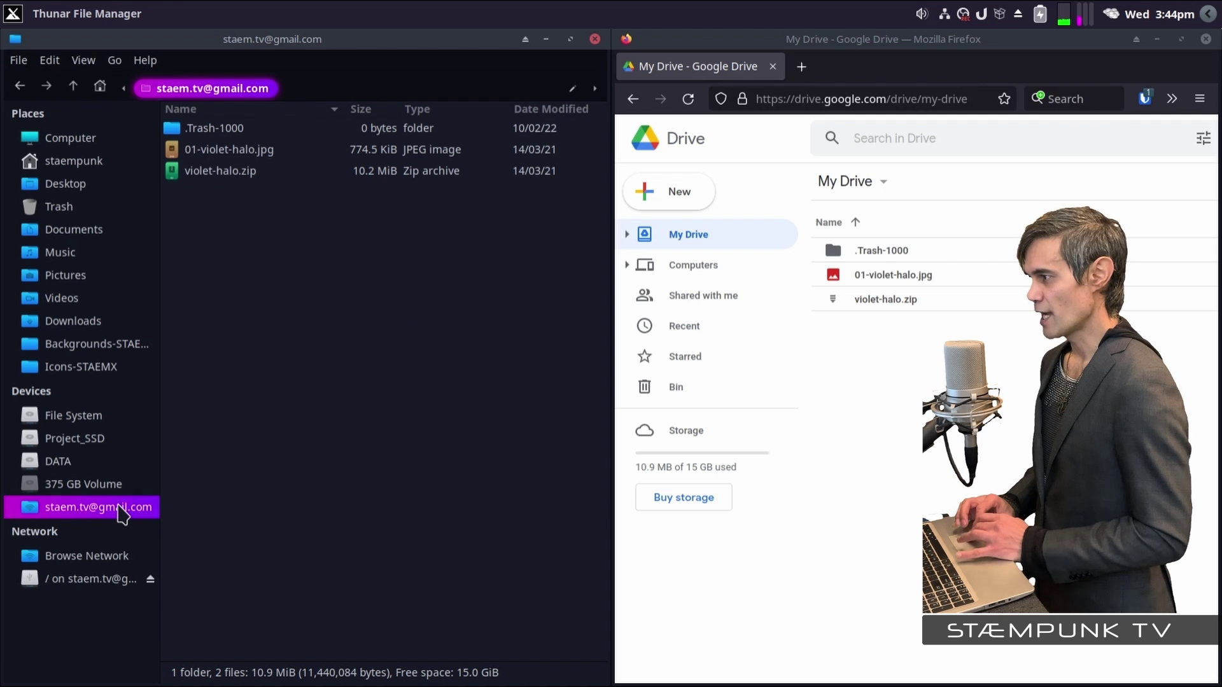
pyautogui.rightClick(123, 514)
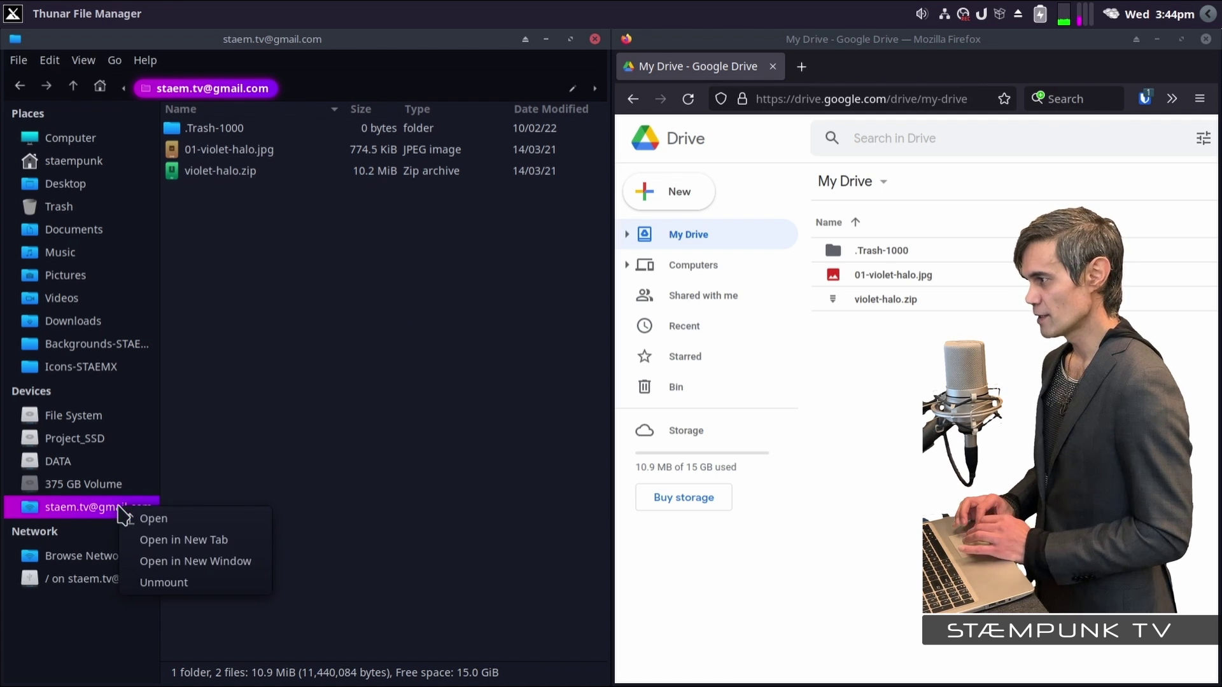
pyautogui.click(164, 582)
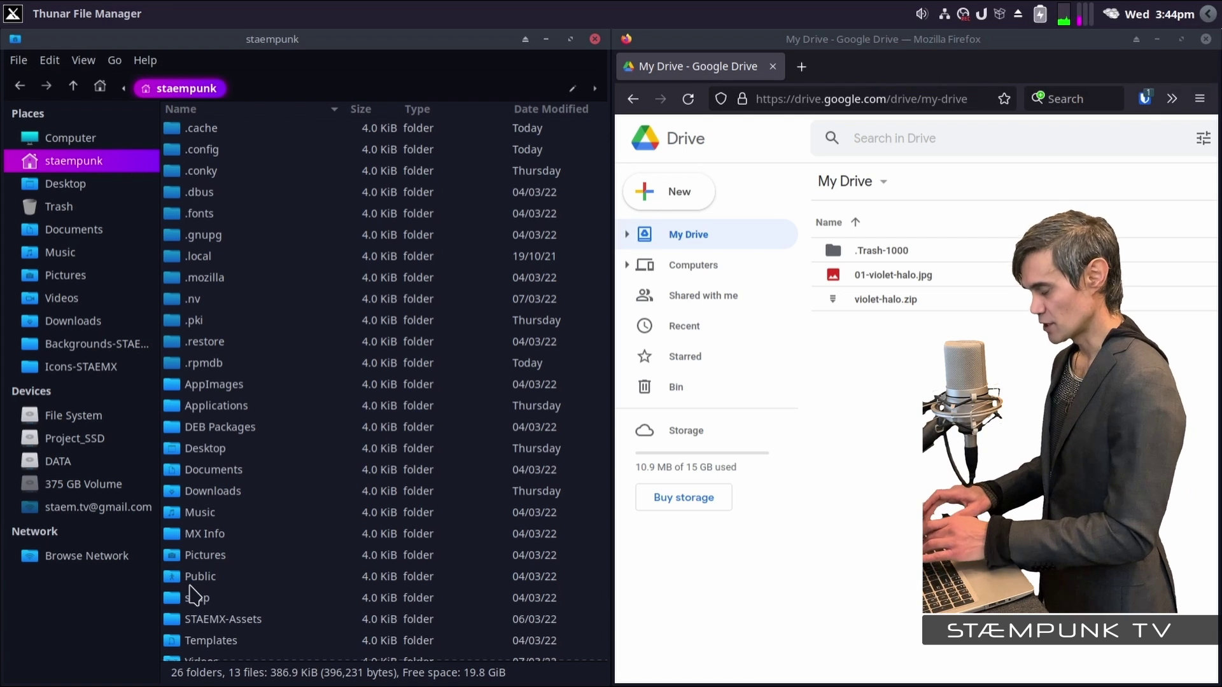
pyautogui.press('End')
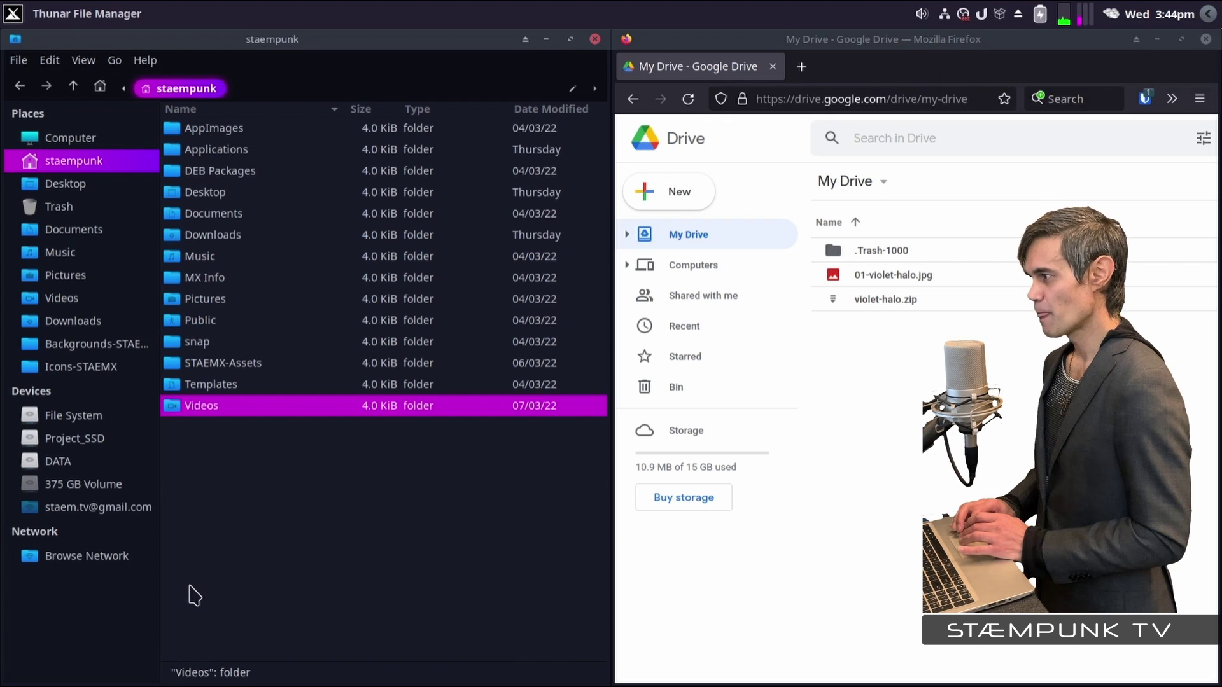
pyautogui.rightClick(101, 509)
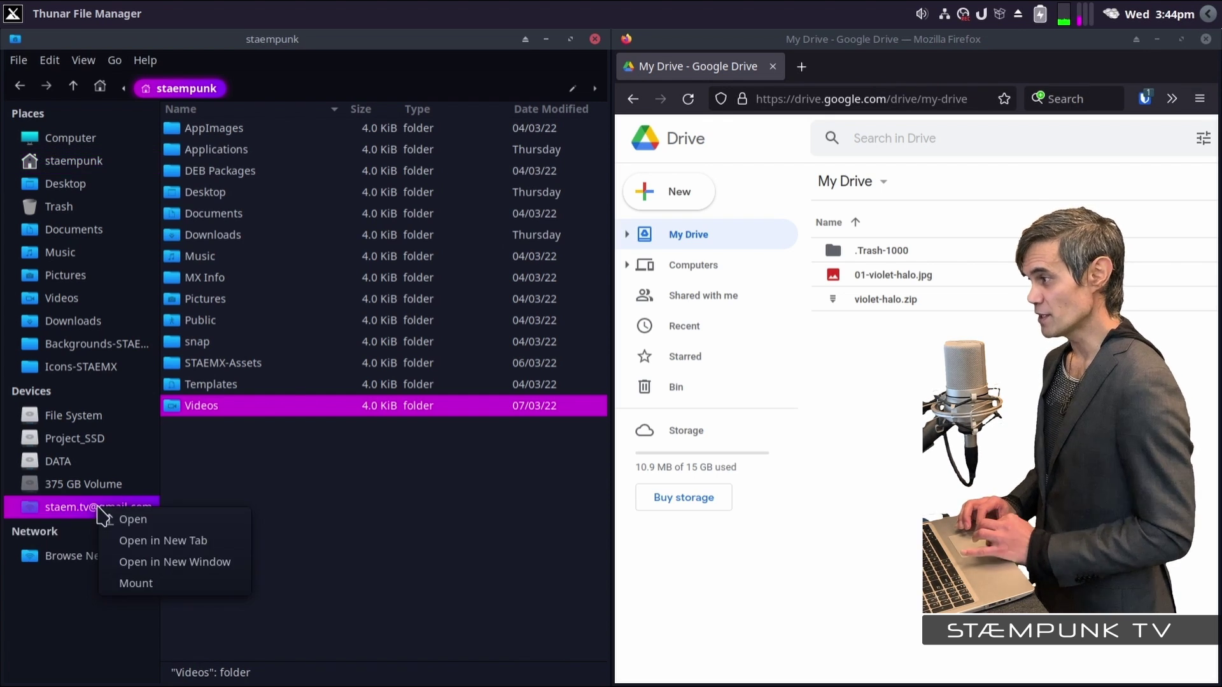
pyautogui.click(185, 584)
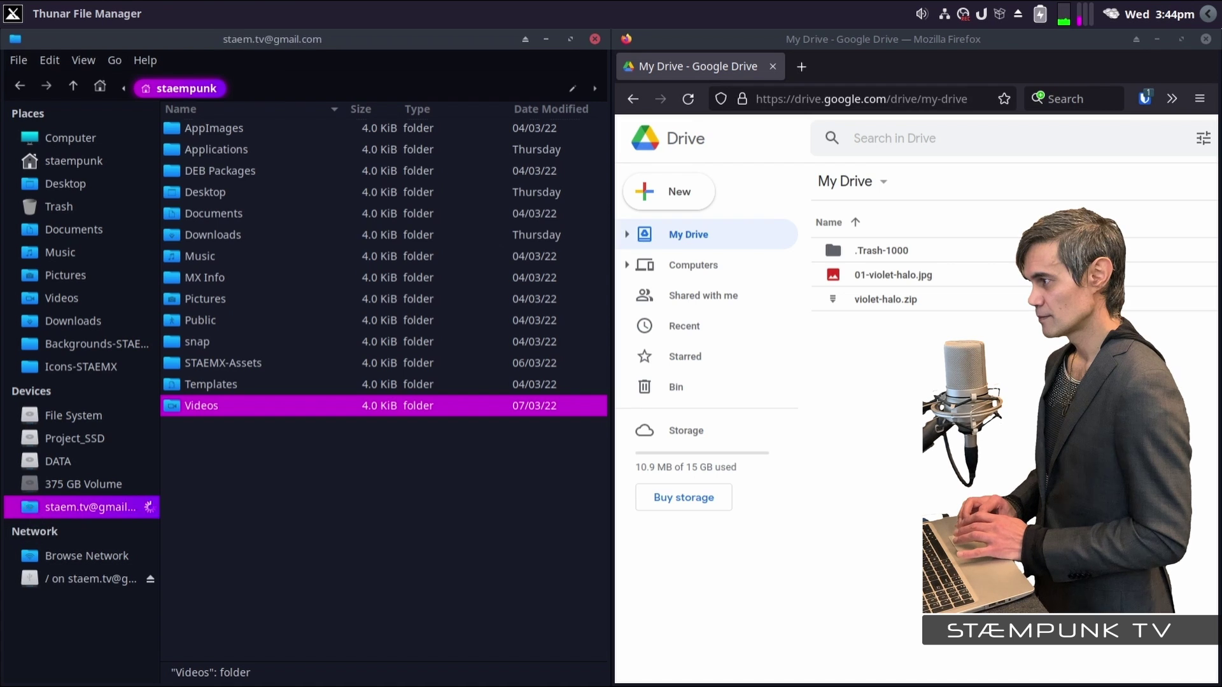
pyautogui.click(26, 509)
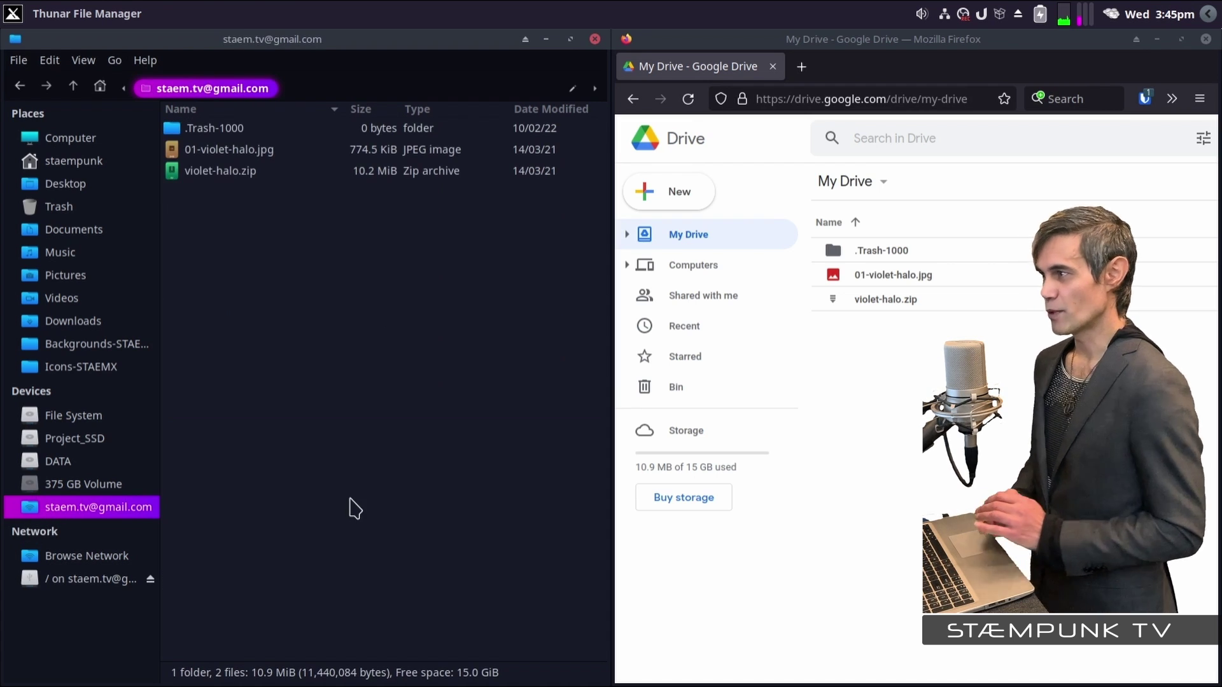